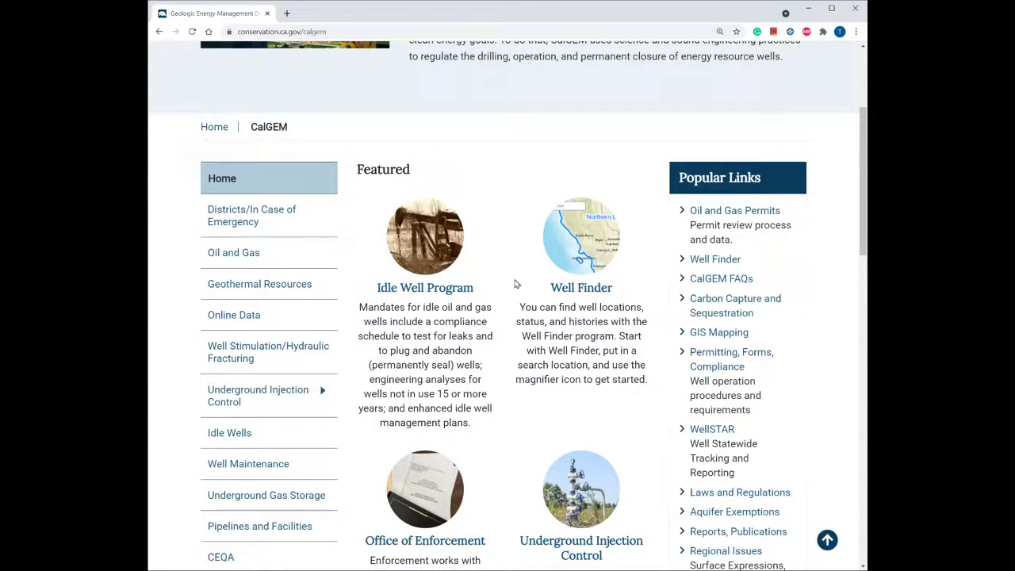
Open the Well Finder map application through the CalGEM site's Online Data page and its Well Finder (data layers) link
{"action": "left_click", "coordinate": [313, 321]}
{"action": "scroll", "coordinate": [590, 319], "scroll_direction": "down", "scroll_amount": 1}
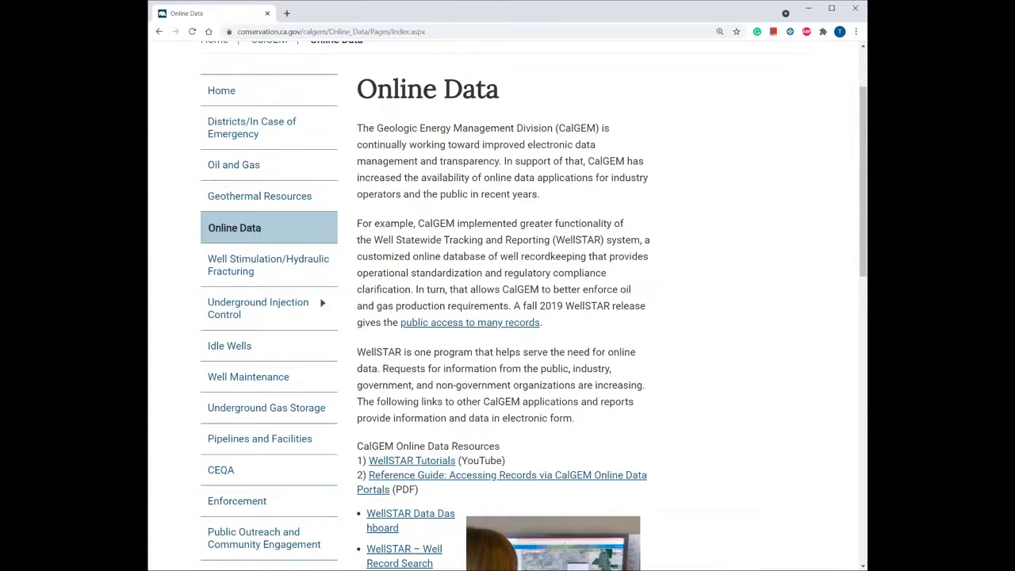
{"action": "scroll", "coordinate": [626, 408], "scroll_direction": "down", "scroll_amount": 1}
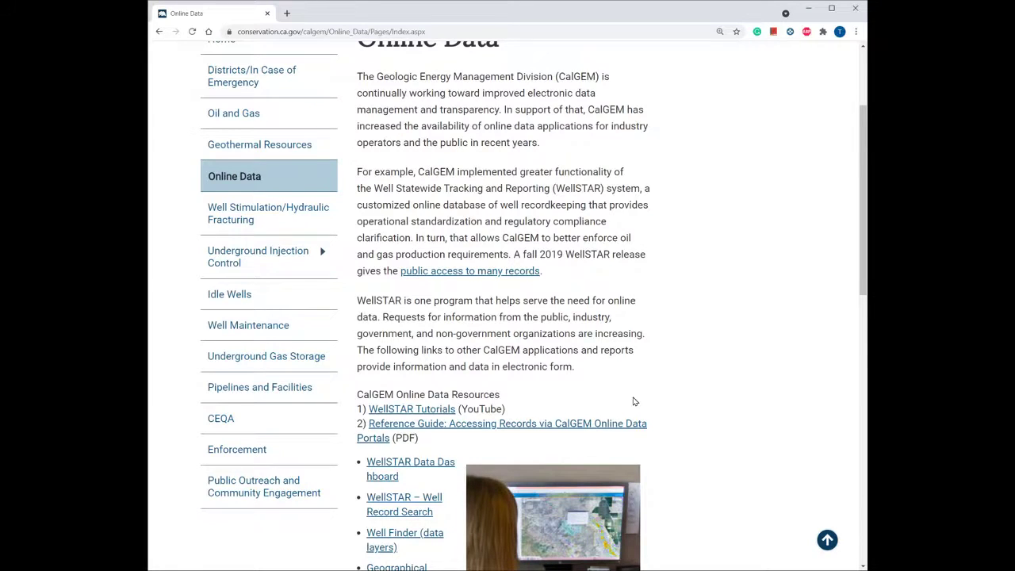
{"action": "scroll", "coordinate": [637, 402], "scroll_direction": "down", "scroll_amount": 1}
{"action": "left_click", "coordinate": [428, 485]}
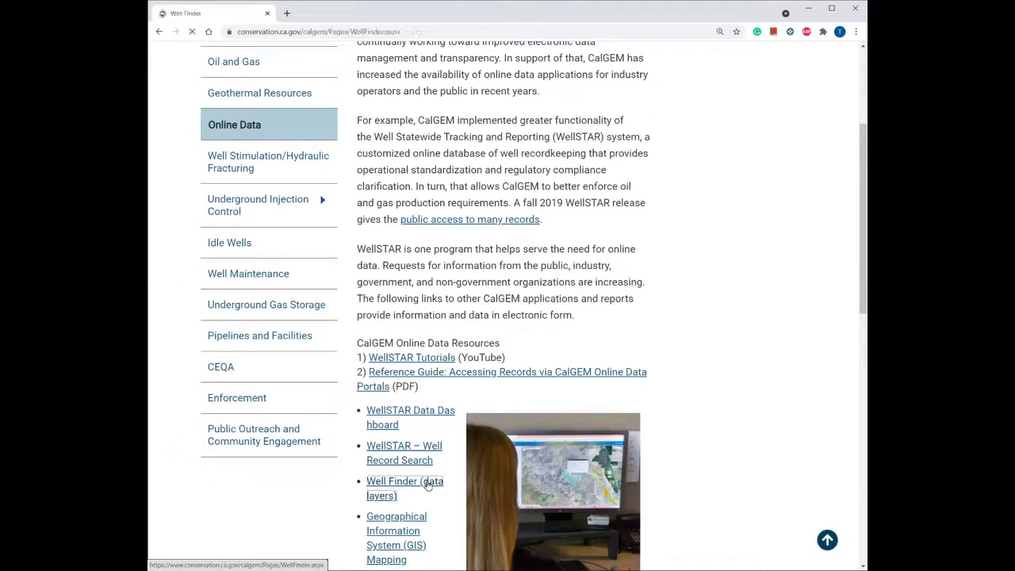
{"action": "scroll", "coordinate": [466, 486], "scroll_direction": "down", "scroll_amount": 3}
{"action": "left_click", "coordinate": [467, 485]}
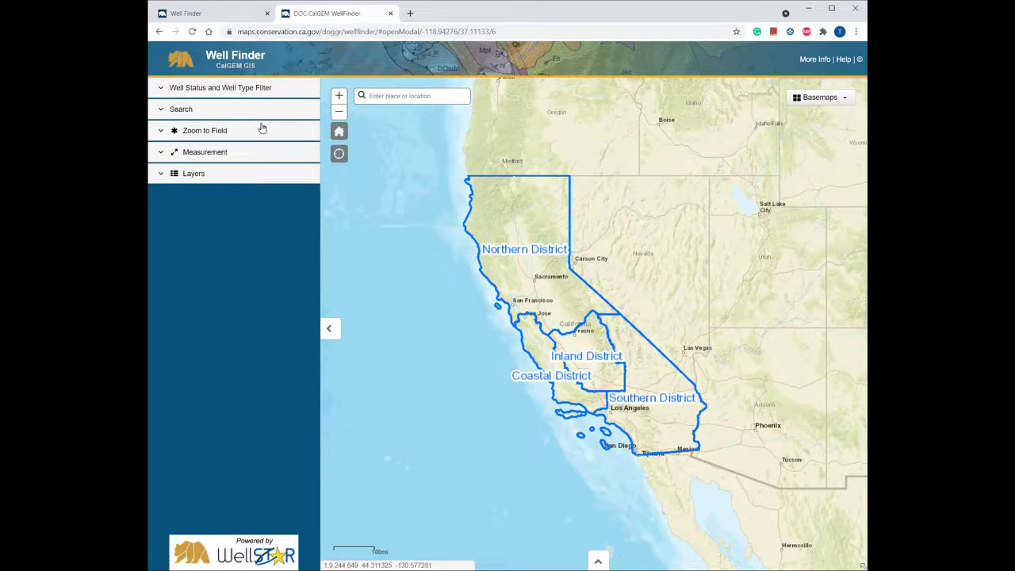
Expand the layer list and the Well sublayer's legend to examine the well symbols
{"action": "left_click", "coordinate": [236, 179]}
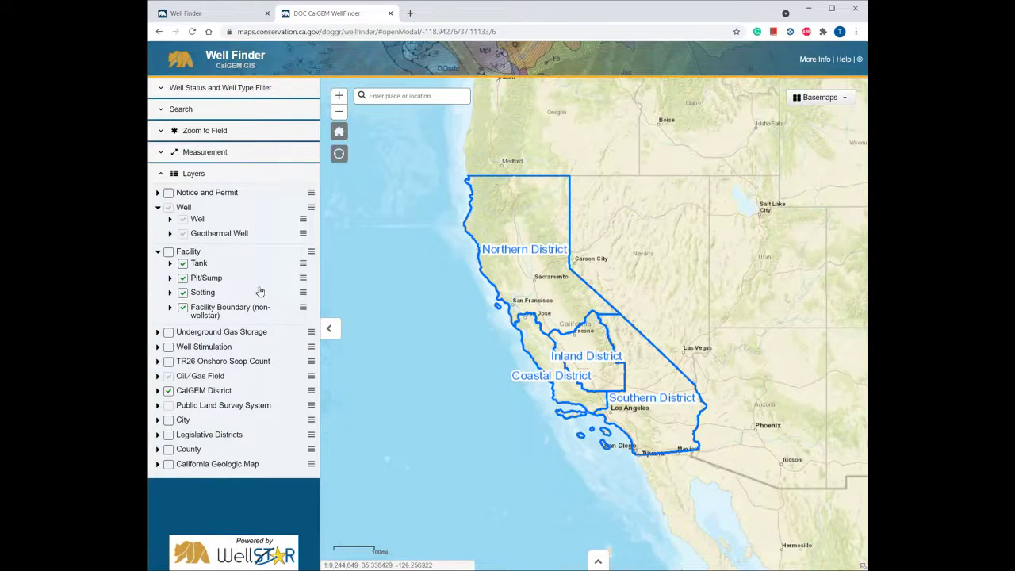
{"action": "left_click", "coordinate": [196, 221]}
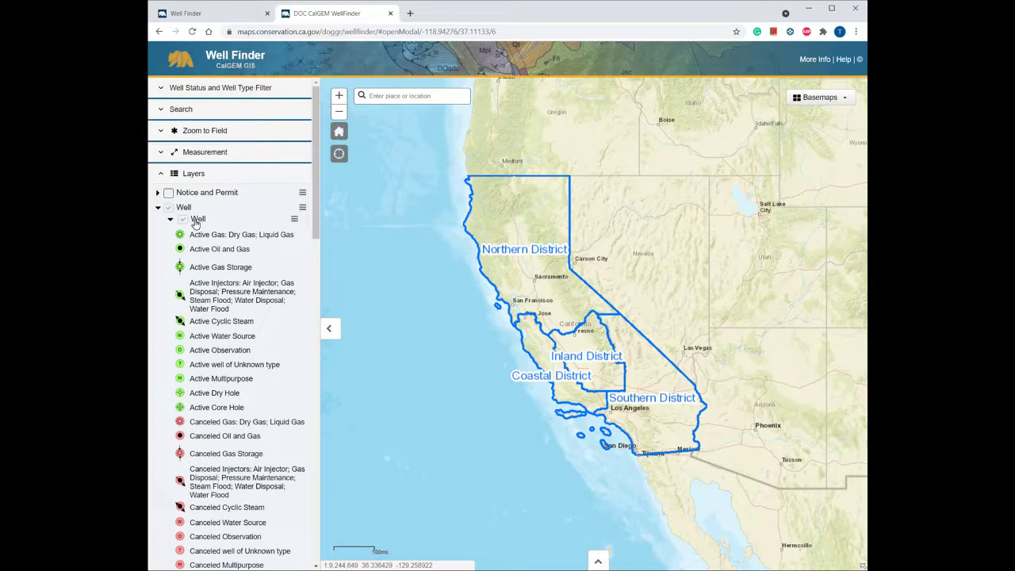
{"action": "scroll", "coordinate": [214, 254], "scroll_direction": "down", "scroll_amount": 1}
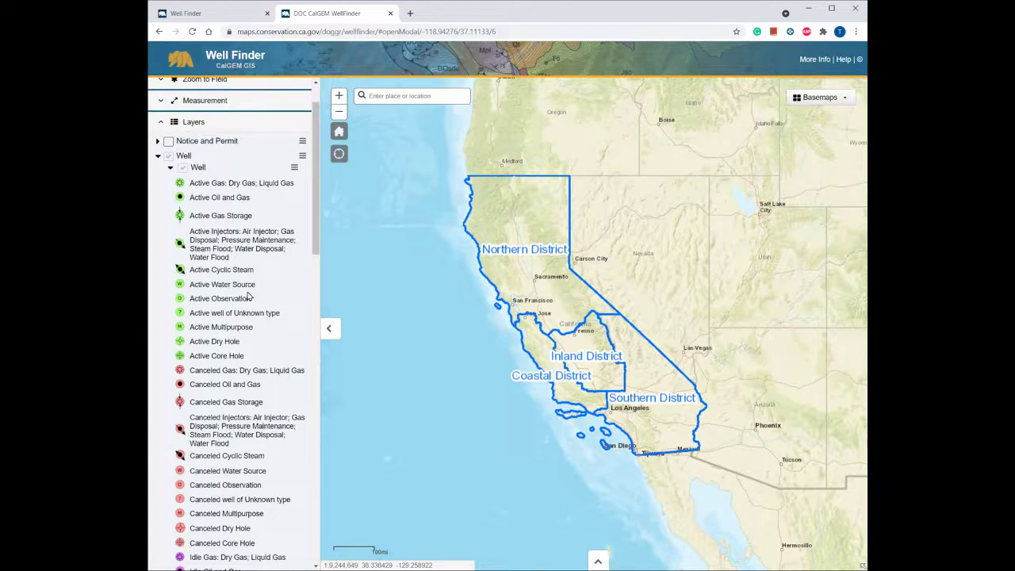
{"action": "scroll", "coordinate": [268, 298], "scroll_direction": "up", "scroll_amount": 1}
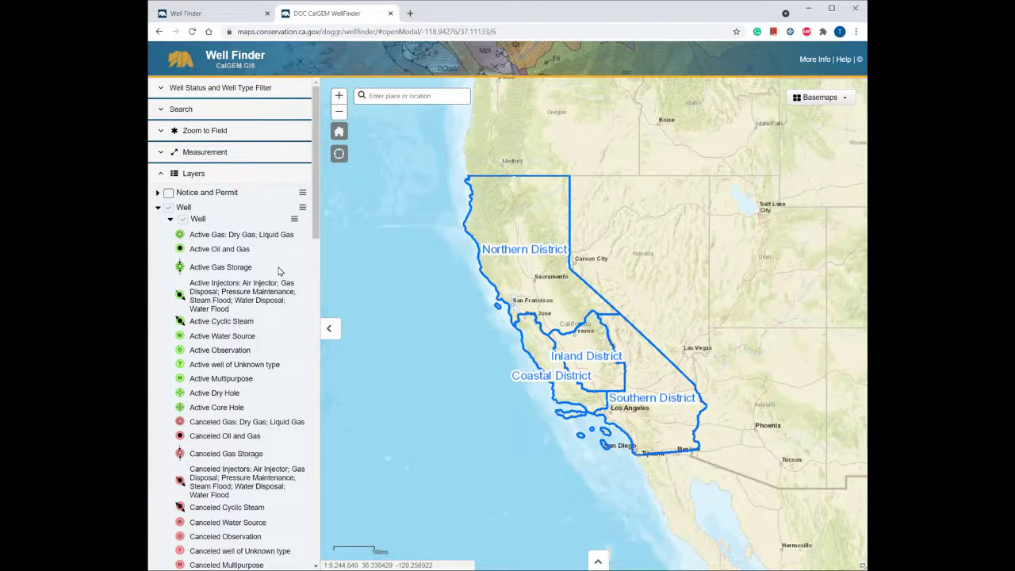
Examine the checkbox filter options for well status and well type without changing them
{"action": "left_click", "coordinate": [242, 93]}
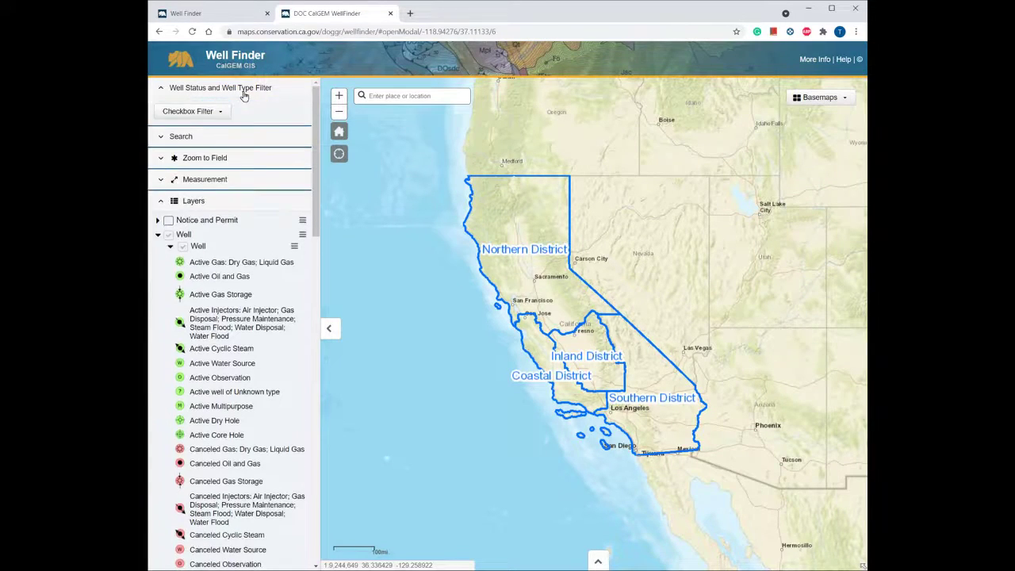
{"action": "left_click", "coordinate": [197, 112]}
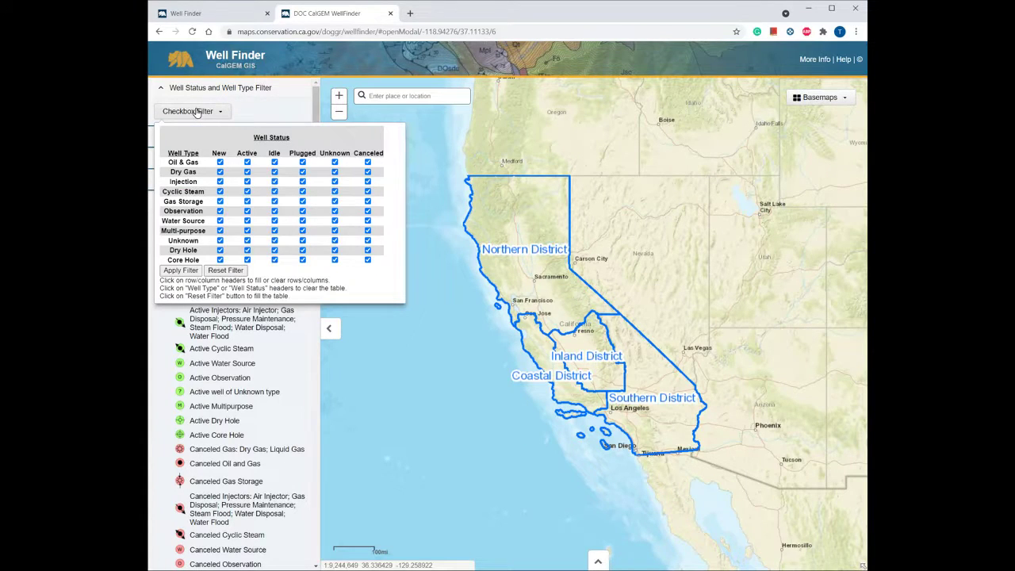
{"action": "left_click", "coordinate": [265, 120]}
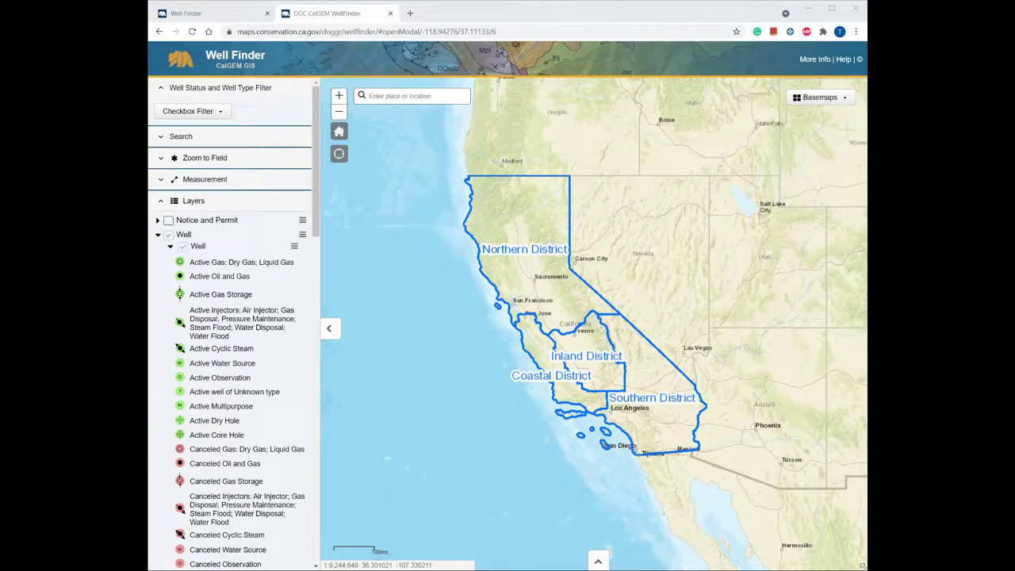
{"action": "left_click", "coordinate": [199, 142]}
{"action": "left_click", "coordinate": [214, 229]}
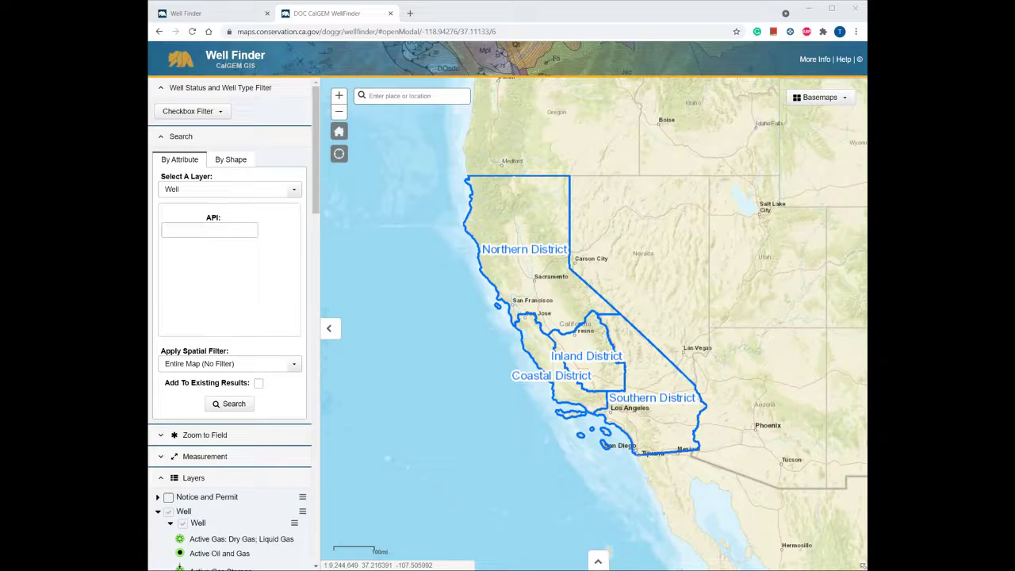
{"action": "left_click", "coordinate": [214, 230]}
{"action": "key", "text": "ctrl+v"}
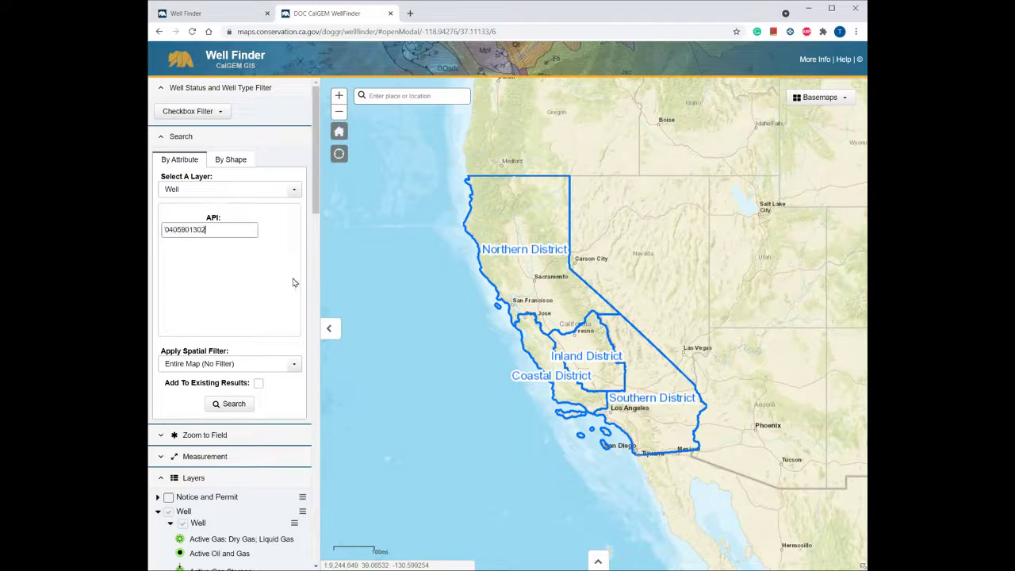
{"action": "left_click", "coordinate": [230, 404]}
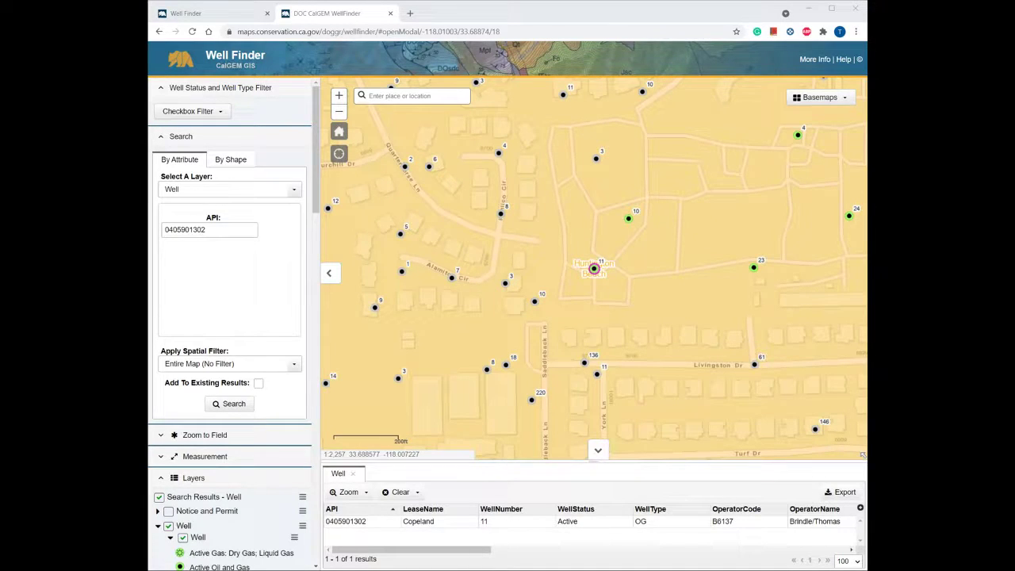
Switch the well search to searching by shape and hide the Well layer group on the map
{"action": "left_click", "coordinate": [246, 167]}
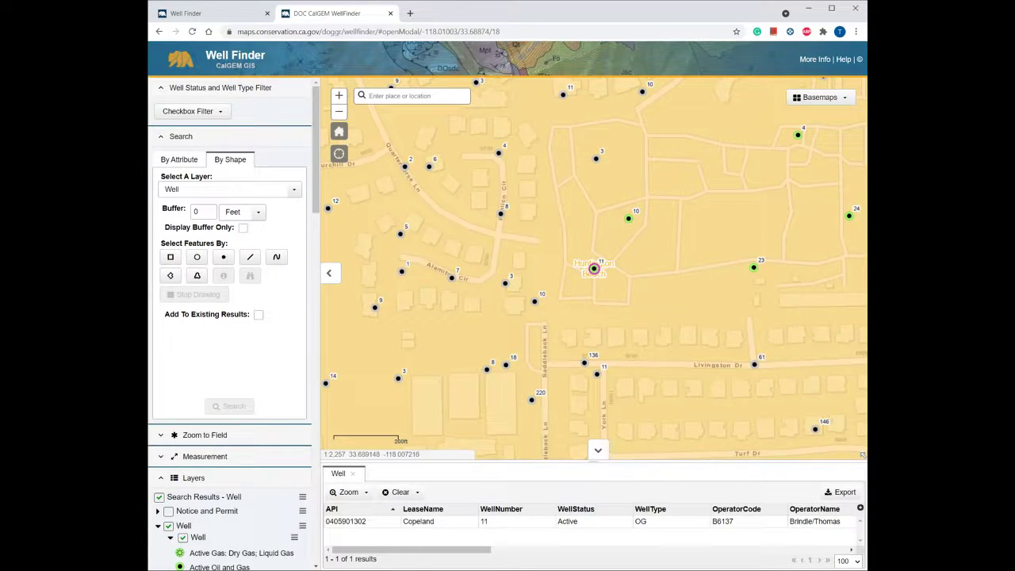
{"action": "scroll", "coordinate": [169, 484], "scroll_direction": "down", "scroll_amount": 1}
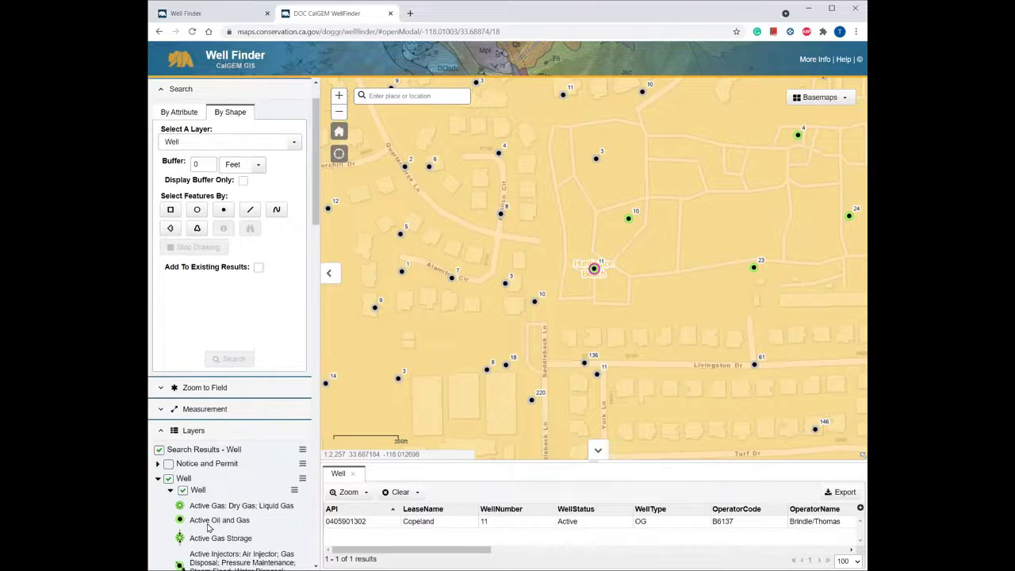
{"action": "left_click", "coordinate": [168, 475]}
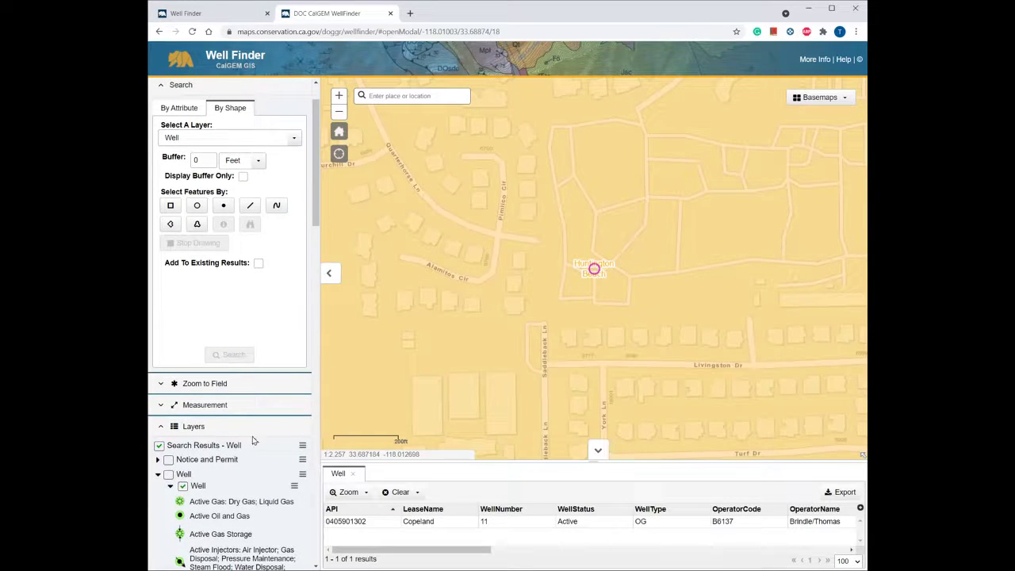
Change the basemap to Light Gray Canvas and turn on the City layer to outline city boundaries around Costa Mesa
{"action": "left_click", "coordinate": [823, 98]}
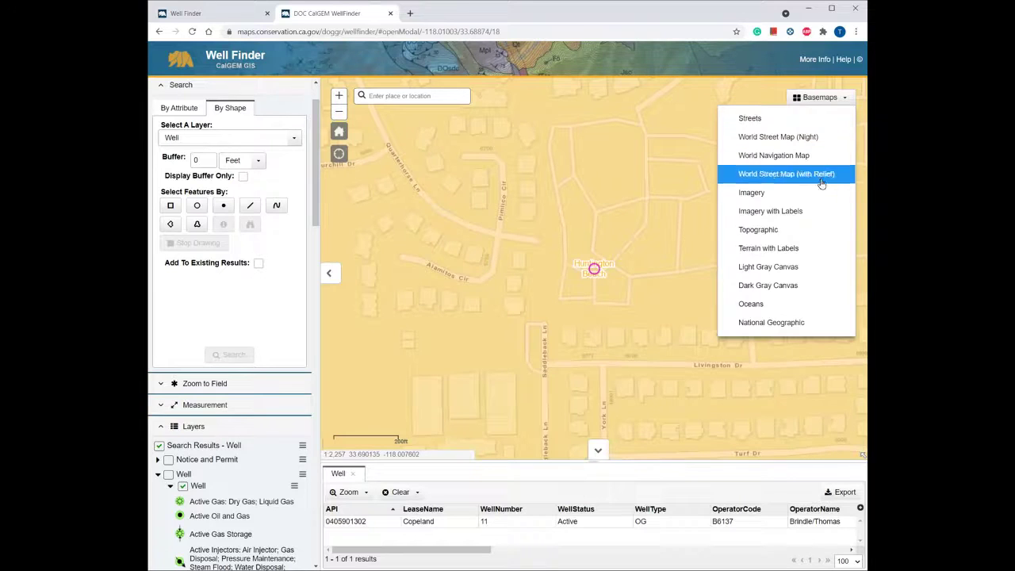
{"action": "left_click", "coordinate": [808, 284]}
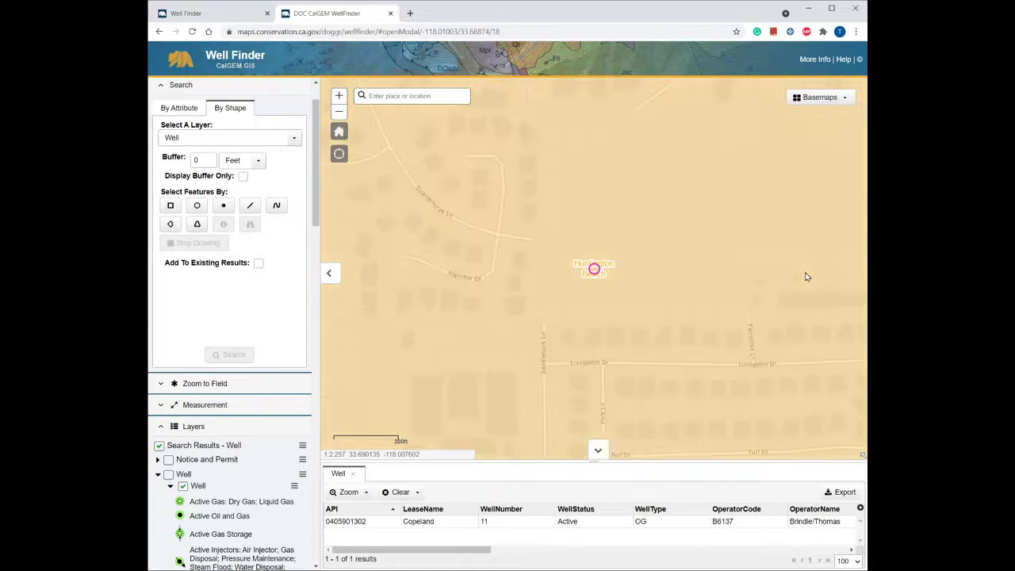
{"action": "scroll", "coordinate": [806, 277], "scroll_direction": "down", "scroll_amount": 2}
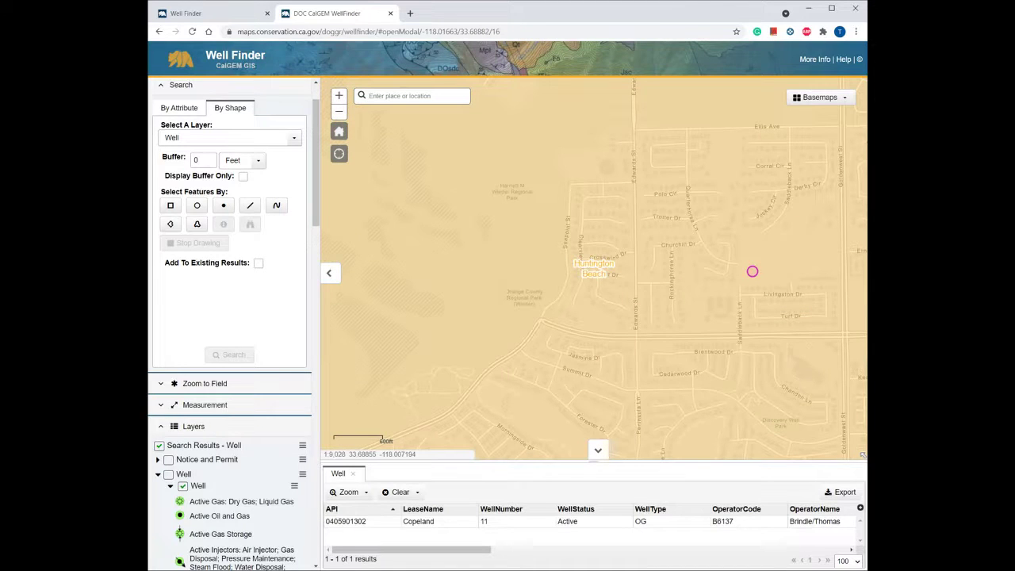
{"action": "scroll", "coordinate": [815, 346], "scroll_direction": "up", "scroll_amount": 1}
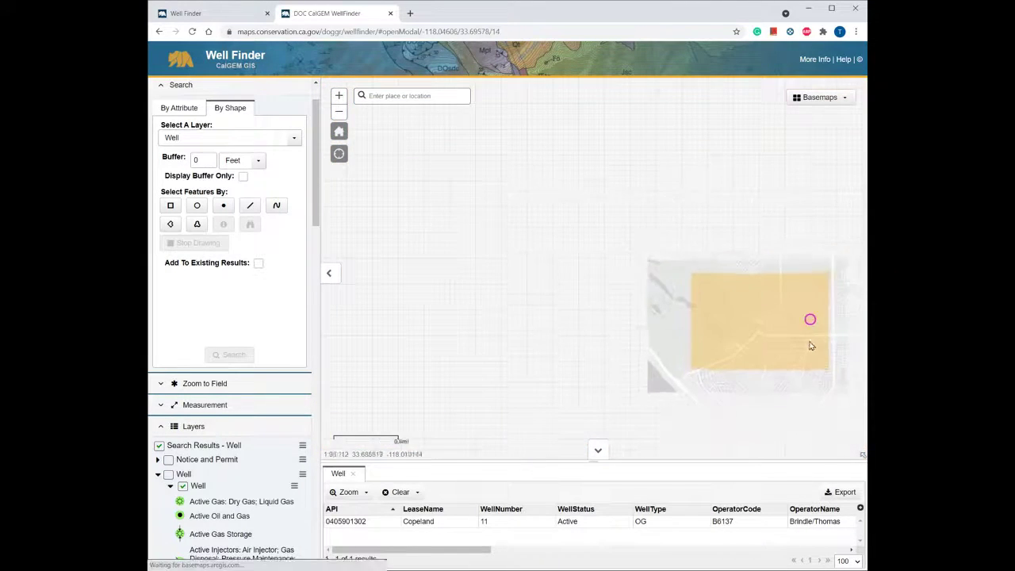
{"action": "scroll", "coordinate": [815, 346], "scroll_direction": "down", "scroll_amount": 1}
{"action": "left_click_drag", "start_coordinate": [788, 347], "coordinate": [619, 345]}
{"action": "scroll", "coordinate": [594, 342], "scroll_direction": "down", "scroll_amount": 1}
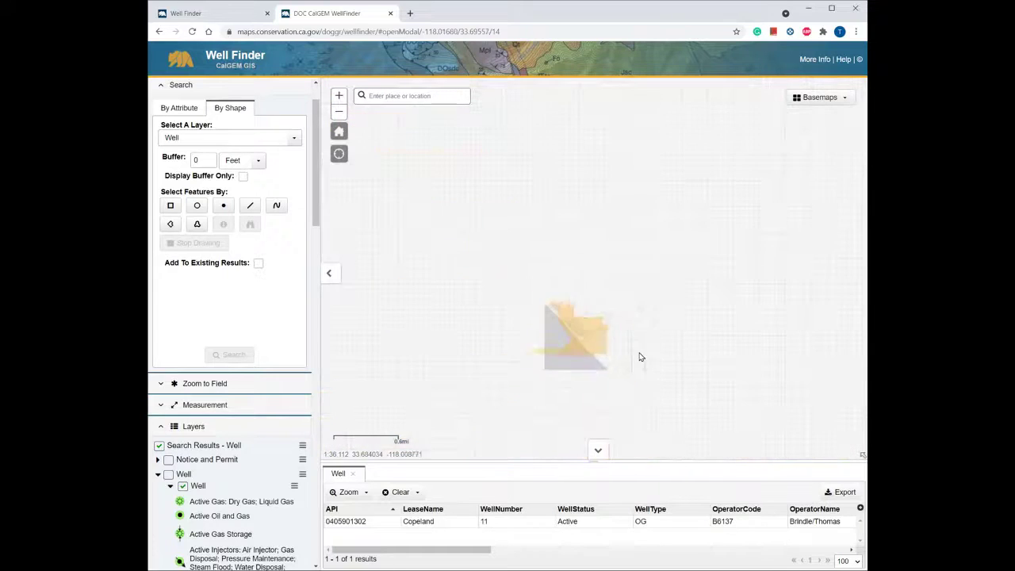
{"action": "scroll", "coordinate": [644, 357], "scroll_direction": "down", "scroll_amount": 2}
{"action": "left_click_drag", "start_coordinate": [774, 385], "coordinate": [652, 357]}
{"action": "scroll", "coordinate": [703, 381], "scroll_direction": "up", "scroll_amount": 1}
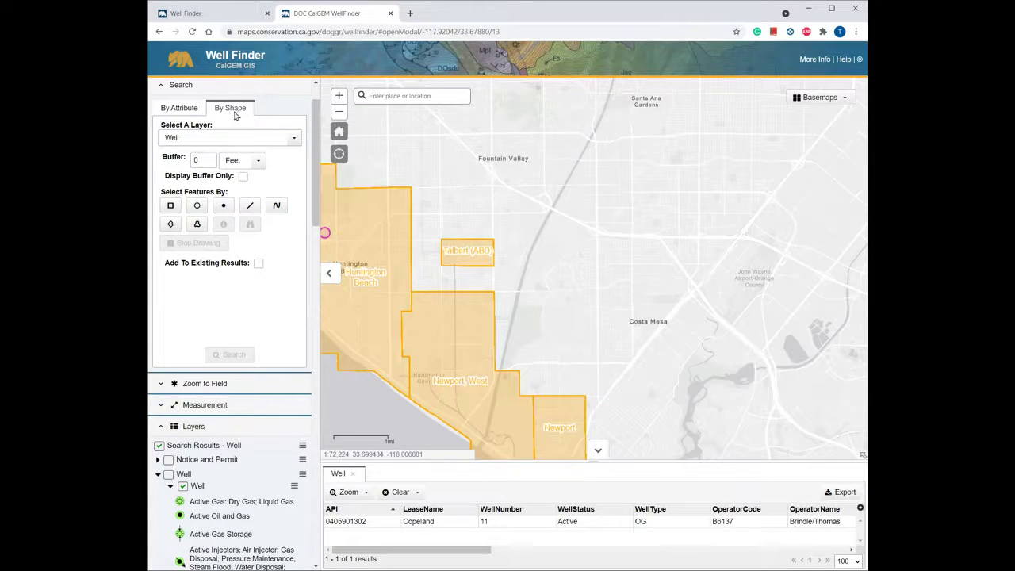
{"action": "scroll", "coordinate": [206, 466], "scroll_direction": "down", "scroll_amount": 4}
{"action": "scroll", "coordinate": [206, 466], "scroll_direction": "down", "scroll_amount": 10}
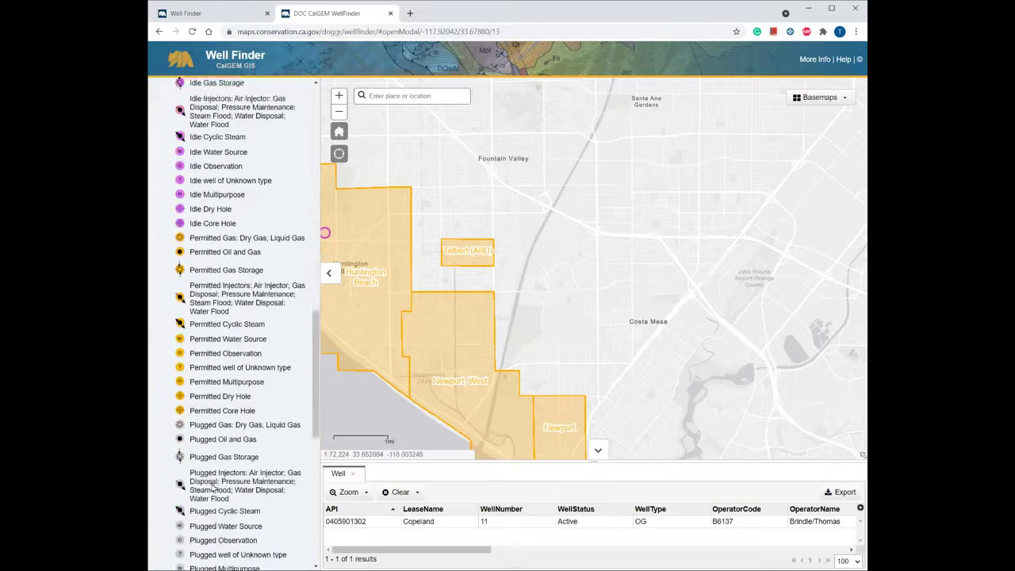
{"action": "left_click", "coordinate": [169, 511]}
{"action": "scroll", "coordinate": [254, 294], "scroll_direction": "up", "scroll_amount": 12}
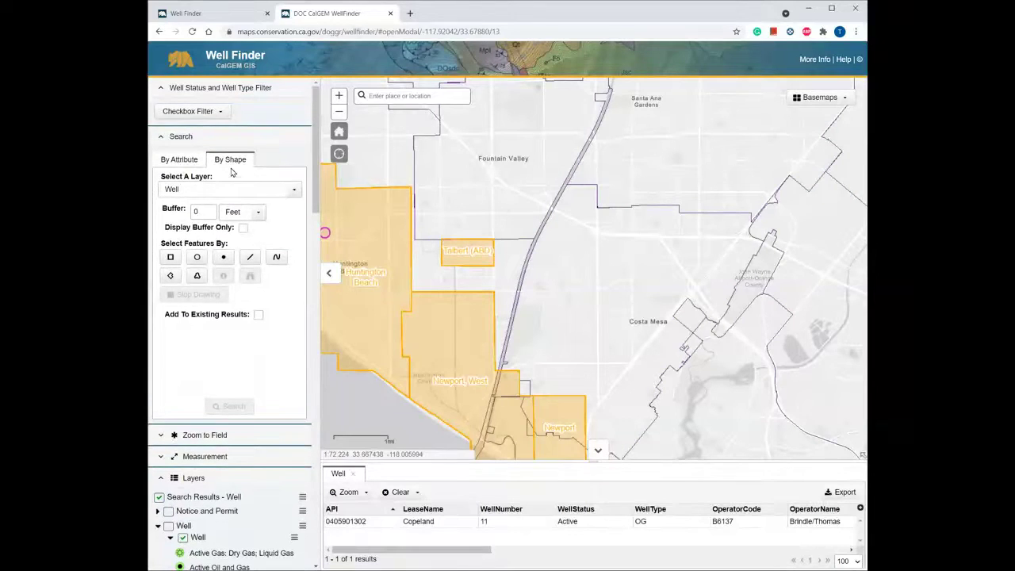
Search for wells inside a freehand polygon drawn around Costa Mesa and turn the Well layer group back on
{"action": "left_click", "coordinate": [201, 279]}
{"action": "mouse_move", "coordinate": [557, 398]}
{"action": "left_mouse_down"}
{"action": "mouse_move", "coordinate": [503, 322]}
{"action": "mouse_move", "coordinate": [530, 267]}
{"action": "mouse_move", "coordinate": [603, 215]}
{"action": "mouse_move", "coordinate": [736, 262]}
{"action": "mouse_move", "coordinate": [657, 305]}
{"action": "mouse_move", "coordinate": [664, 357]}
{"action": "mouse_move", "coordinate": [607, 431]}
{"action": "left_mouse_up"}
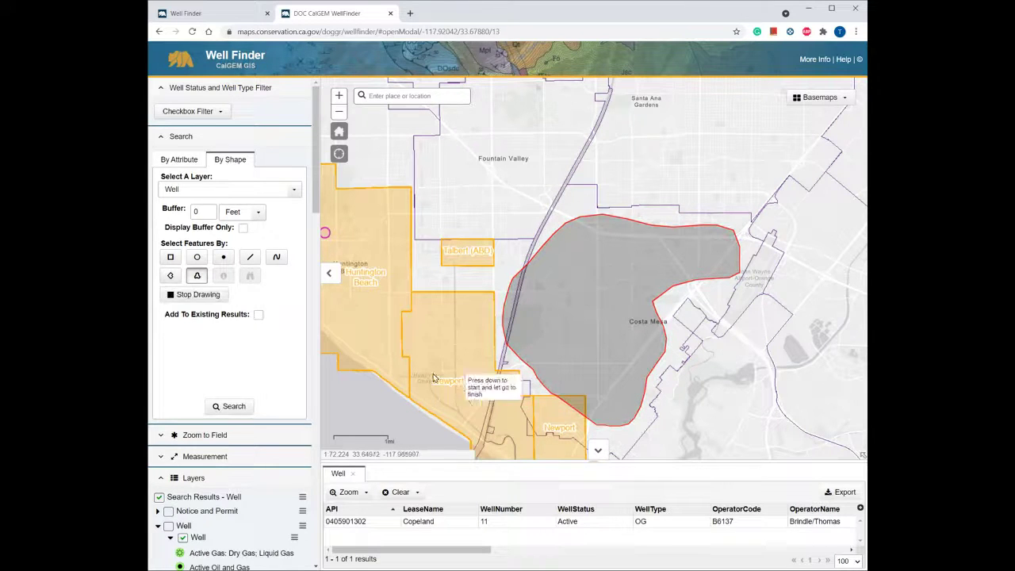
{"action": "left_click", "coordinate": [234, 406]}
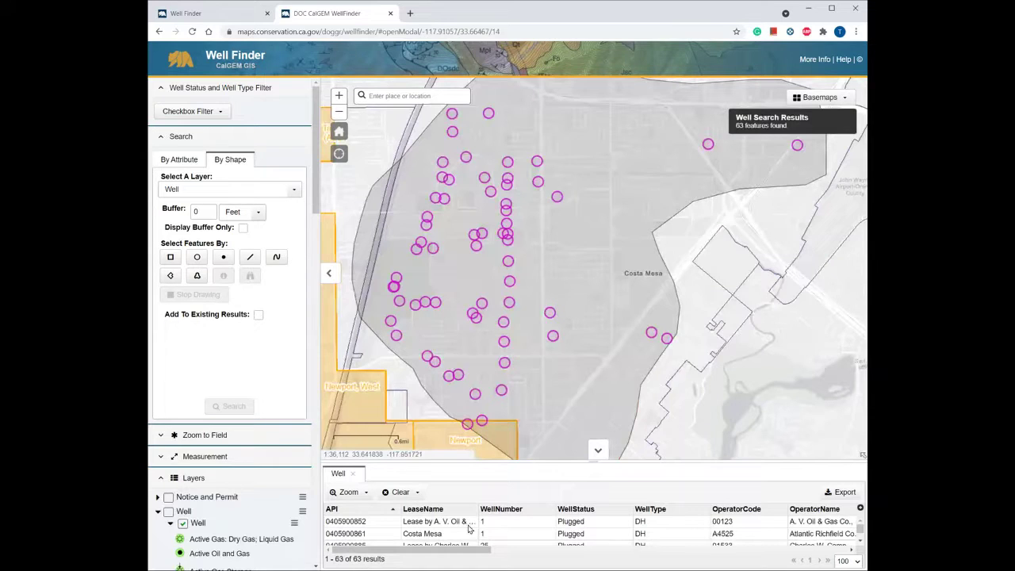
{"action": "left_click", "coordinate": [168, 512]}
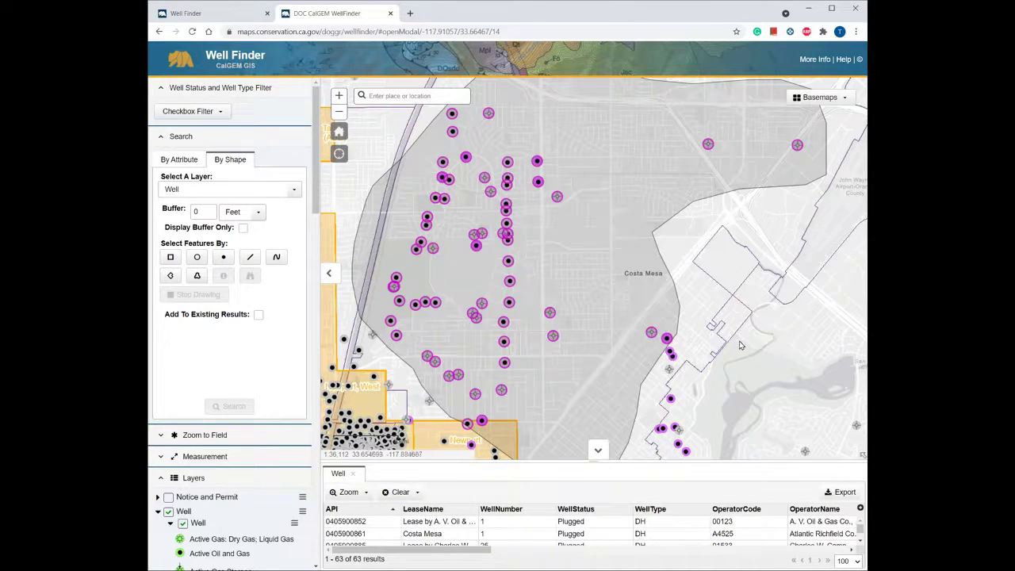
Add the wells inside a second freehand polygon, drawn just south of Irvine, to the existing search results
{"action": "scroll", "coordinate": [750, 343], "scroll_direction": "down", "scroll_amount": 1}
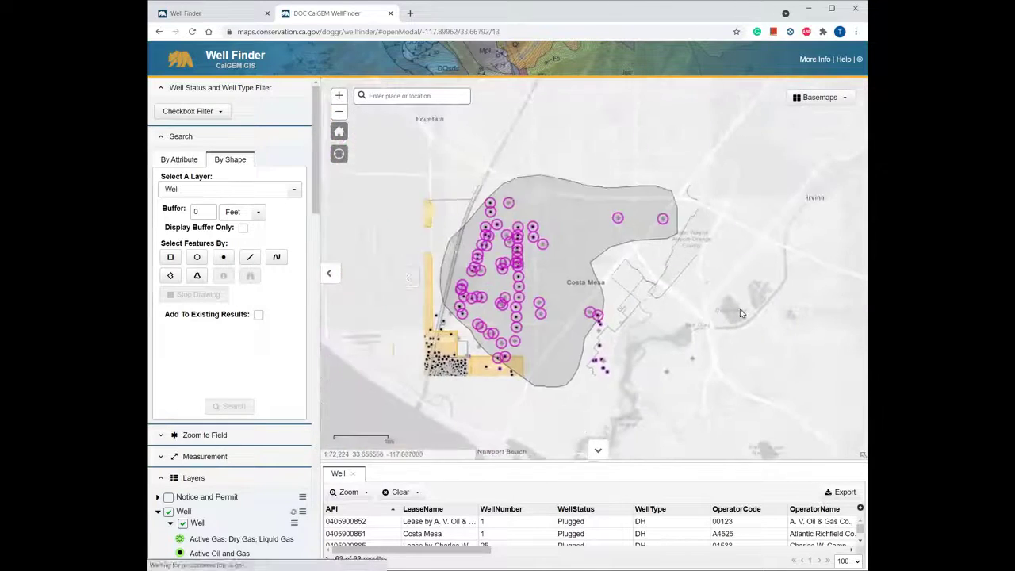
{"action": "left_click_drag", "start_coordinate": [743, 313], "coordinate": [430, 365]}
{"action": "left_click", "coordinate": [197, 275]}
{"action": "left_click", "coordinate": [259, 315]}
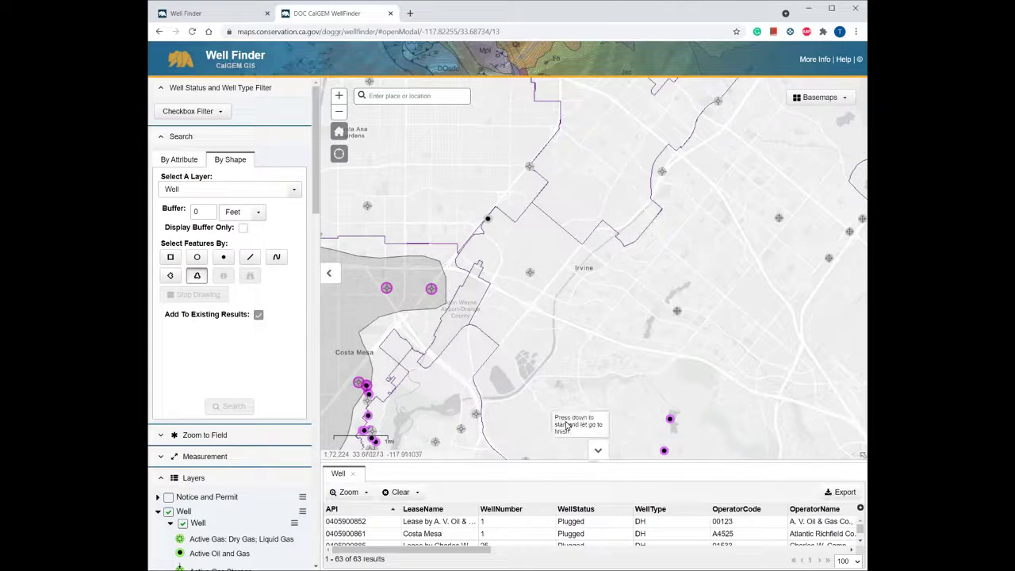
{"action": "mouse_move", "coordinate": [587, 435]}
{"action": "left_mouse_down"}
{"action": "mouse_move", "coordinate": [513, 383]}
{"action": "mouse_move", "coordinate": [596, 266]}
{"action": "mouse_move", "coordinate": [751, 389]}
{"action": "mouse_move", "coordinate": [682, 458]}
{"action": "left_mouse_up"}
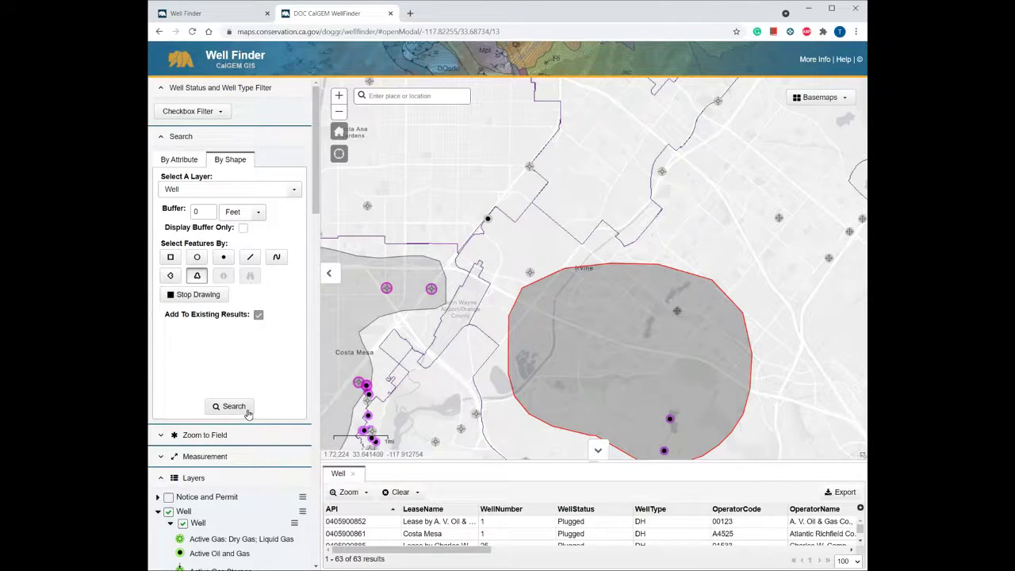
{"action": "left_click", "coordinate": [246, 410]}
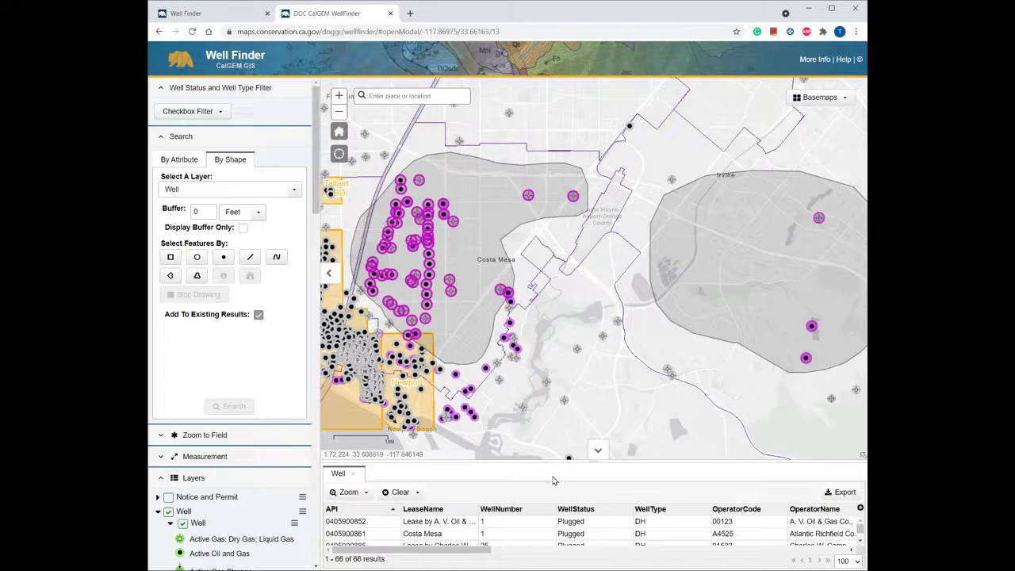
{"action": "left_click", "coordinate": [334, 523]}
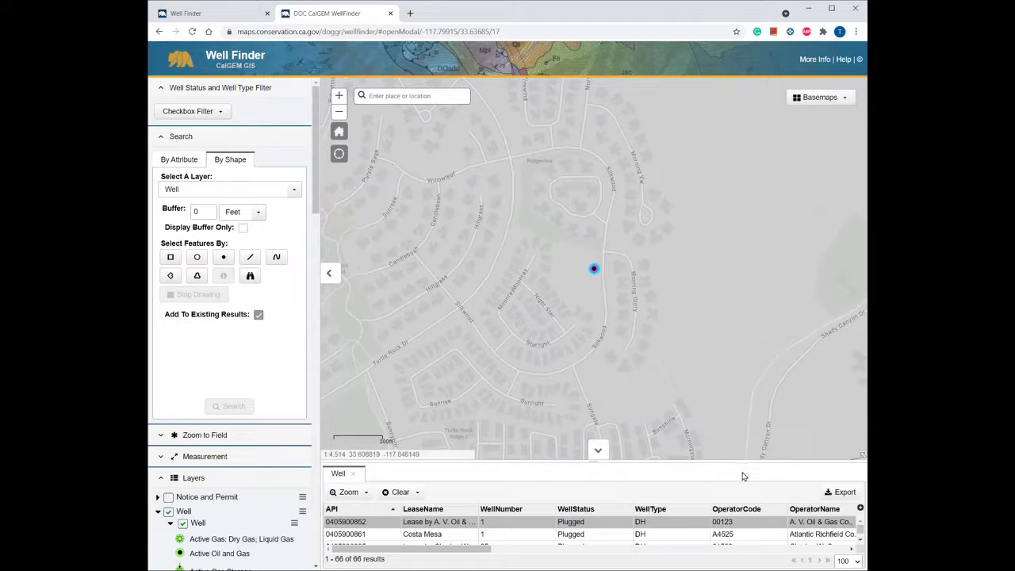
{"action": "left_click", "coordinate": [844, 493]}
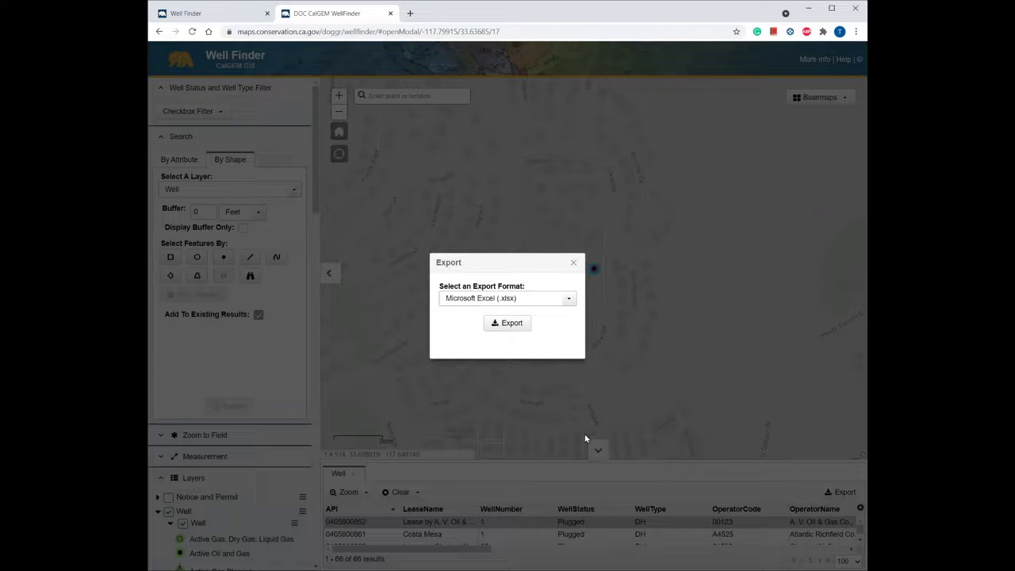
{"action": "left_click", "coordinate": [573, 264]}
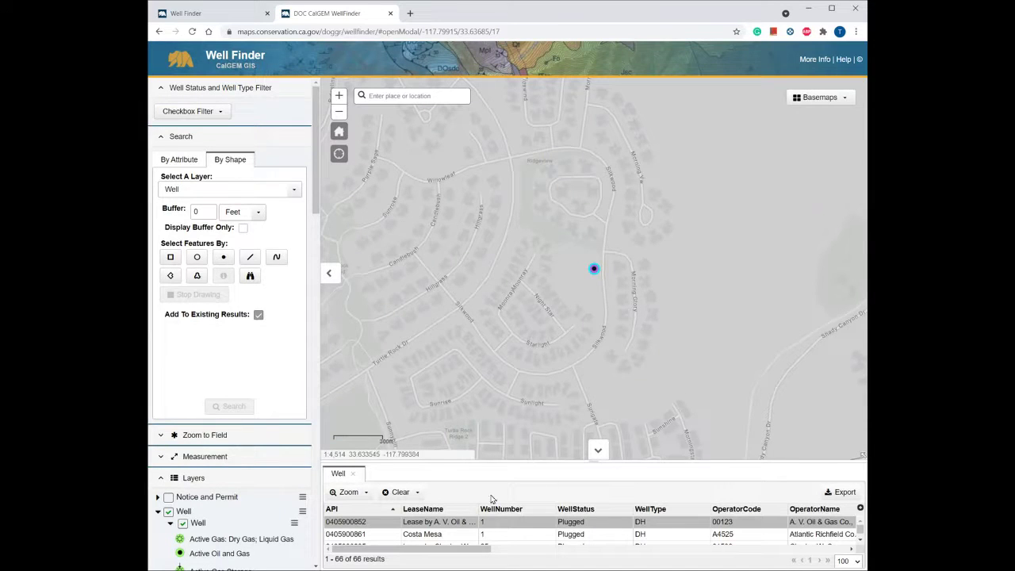
Clear all the well search results and switch the basemap to Imagery with Labels
{"action": "left_click", "coordinate": [411, 498]}
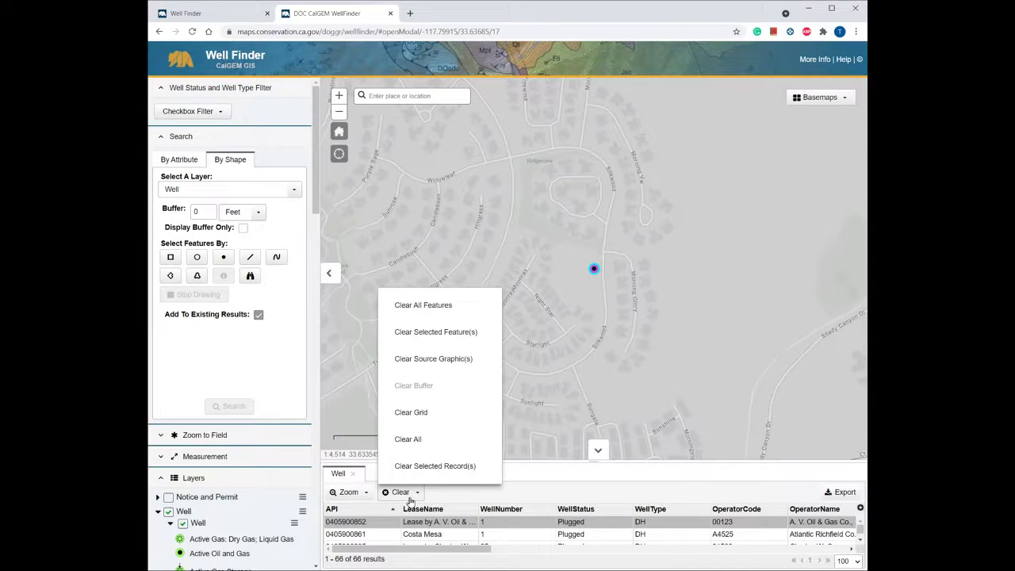
{"action": "left_click", "coordinate": [439, 447]}
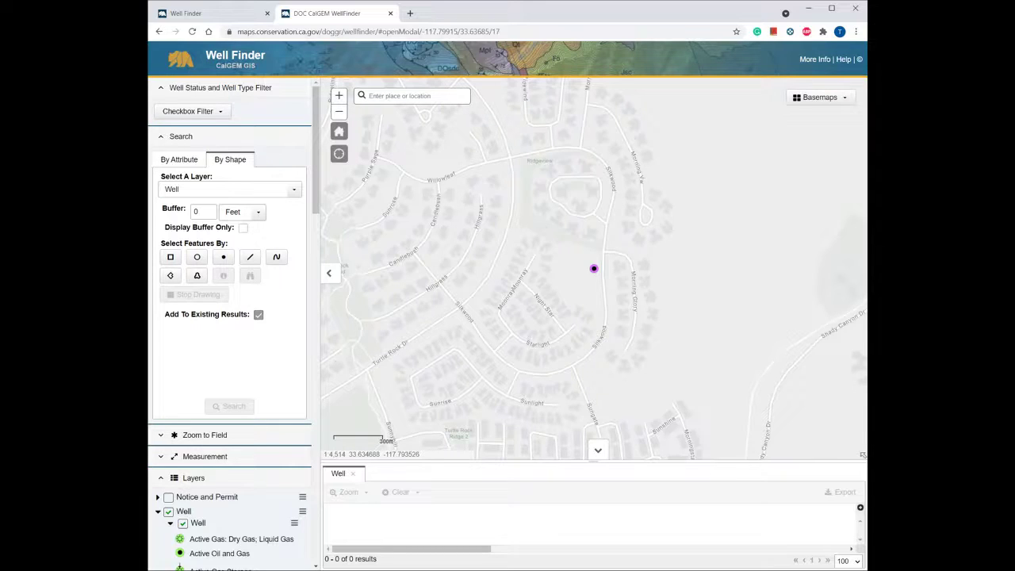
{"action": "left_click", "coordinate": [823, 98]}
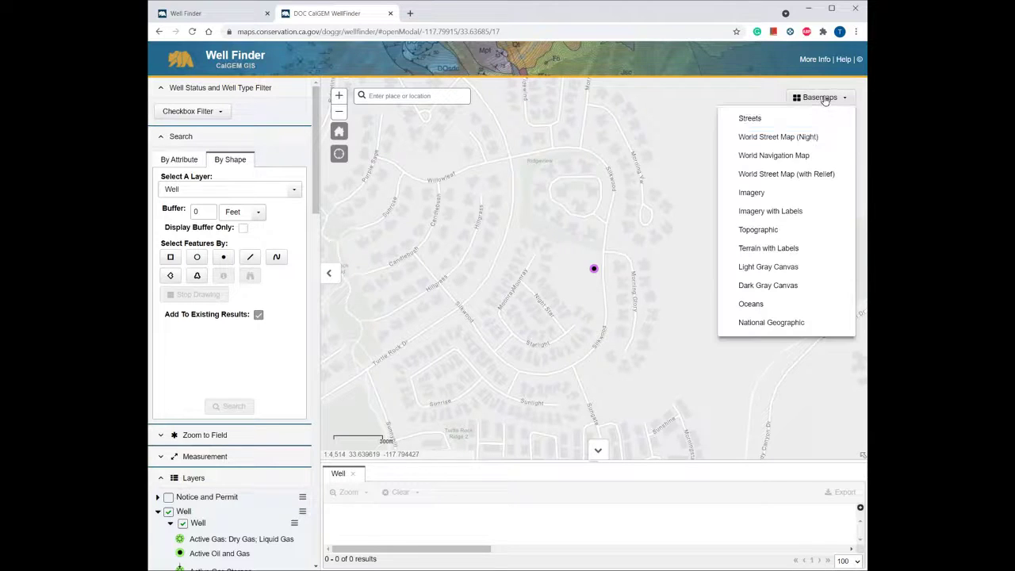
{"action": "left_click", "coordinate": [803, 211]}
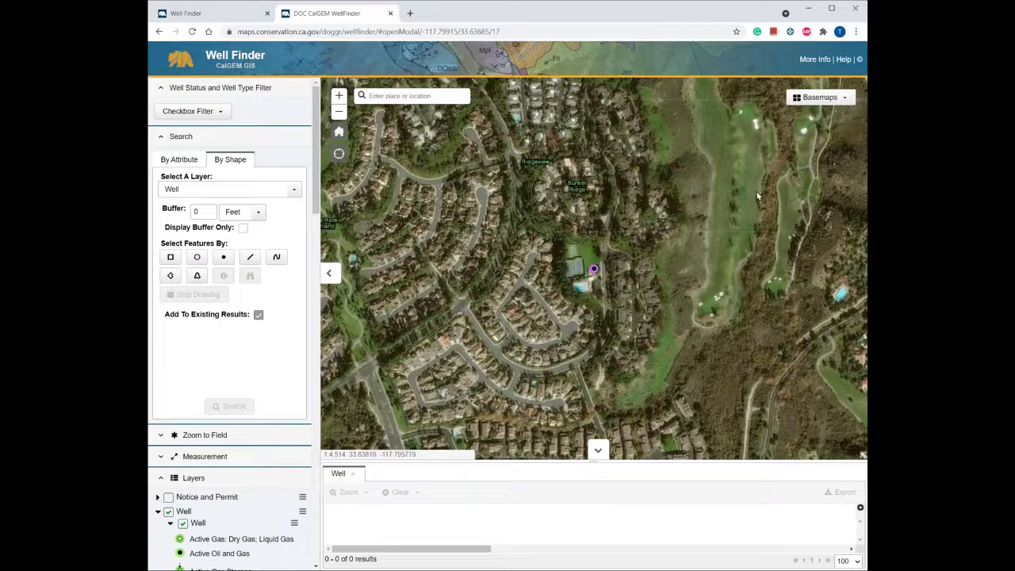
Find Dodger Stadium by place name and center the map on its 1000 Elysian Park address
{"action": "left_click", "coordinate": [407, 96]}
{"action": "type", "text": "Dodger"}
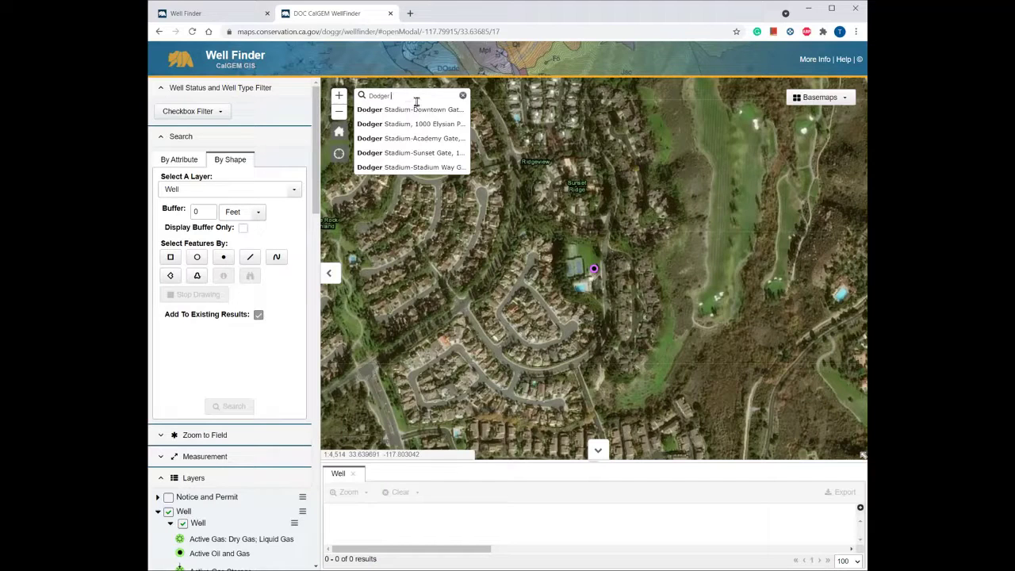
{"action": "left_click", "coordinate": [410, 124]}
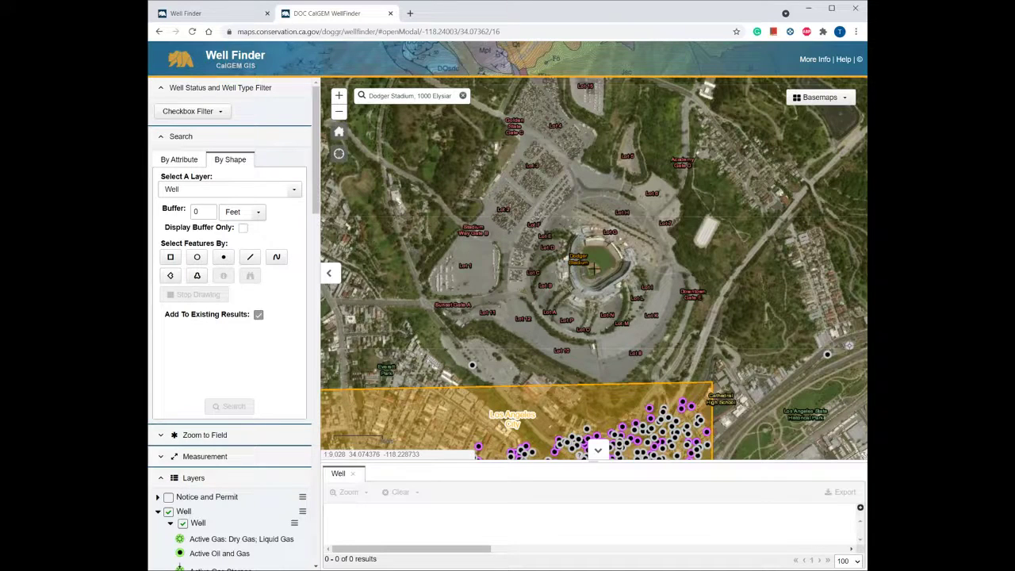
Search for wells within a 2,500-foot buffer around a point placed on Dodger Stadium
{"action": "left_click", "coordinate": [223, 262]}
{"action": "double_click", "coordinate": [196, 212]}
{"action": "type", "text": "2500"}
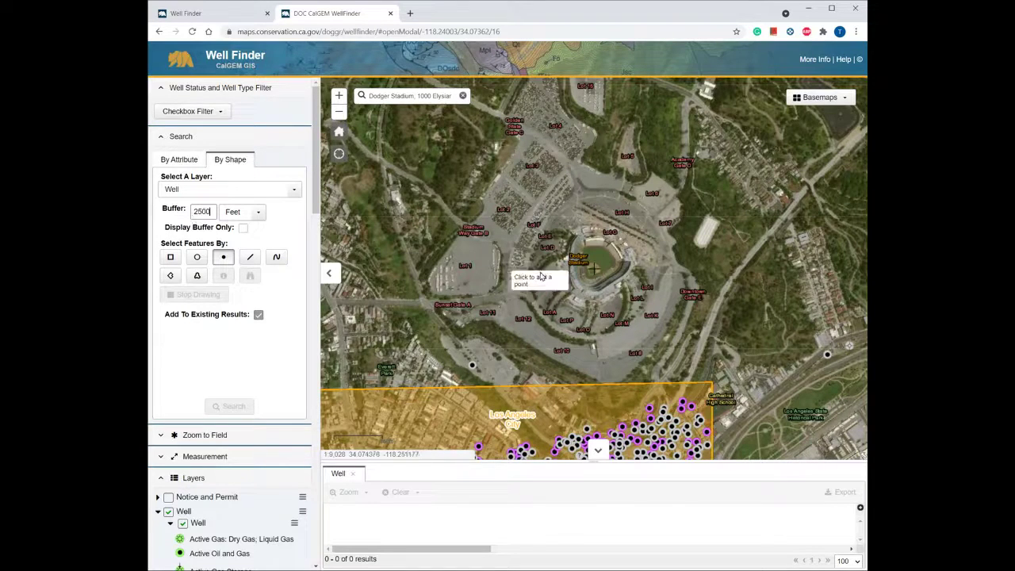
{"action": "left_click", "coordinate": [593, 271]}
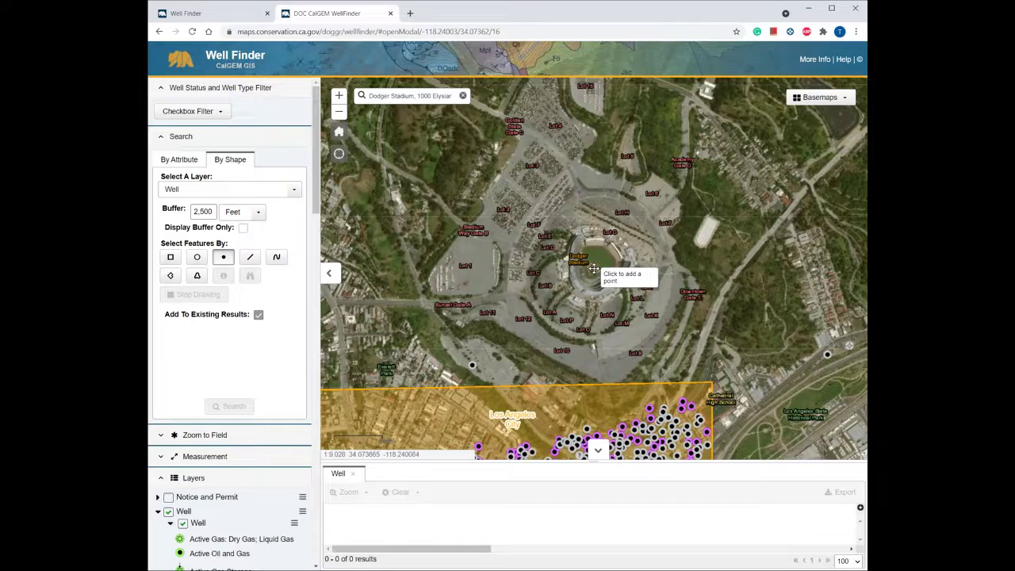
{"action": "left_click", "coordinate": [593, 269]}
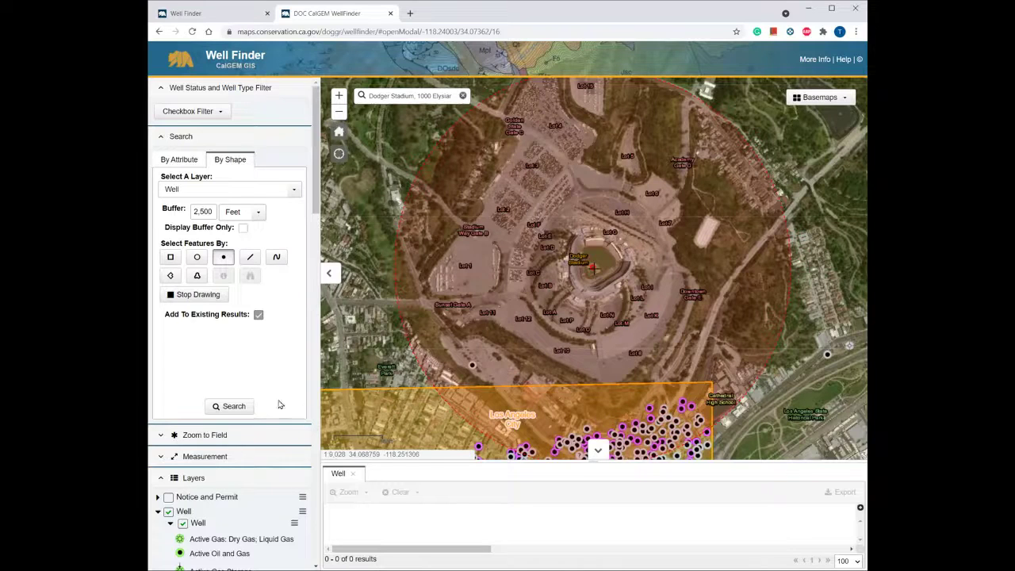
{"action": "left_click", "coordinate": [238, 408]}
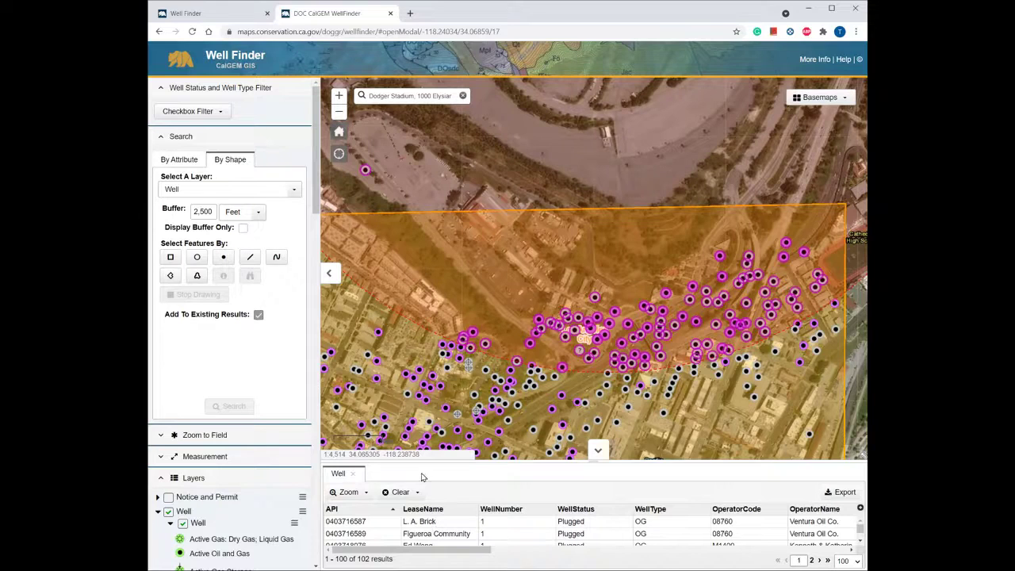
Clear the Dodger Stadium search results and zoom the map to the Lost Hills field
{"action": "left_click", "coordinate": [400, 492]}
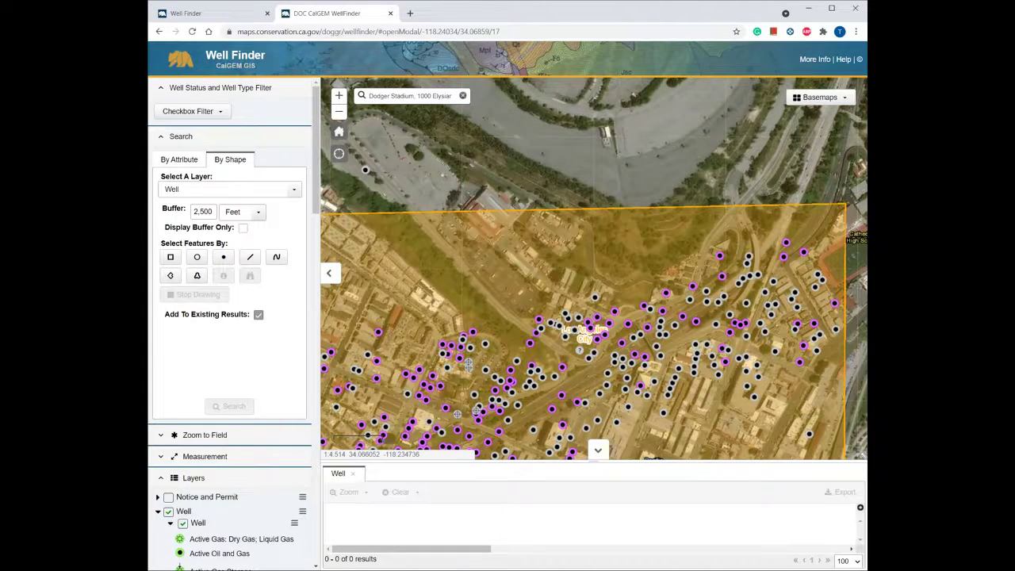
{"action": "left_click", "coordinate": [249, 435]}
{"action": "scroll", "coordinate": [251, 438], "scroll_direction": "down", "scroll_amount": 2}
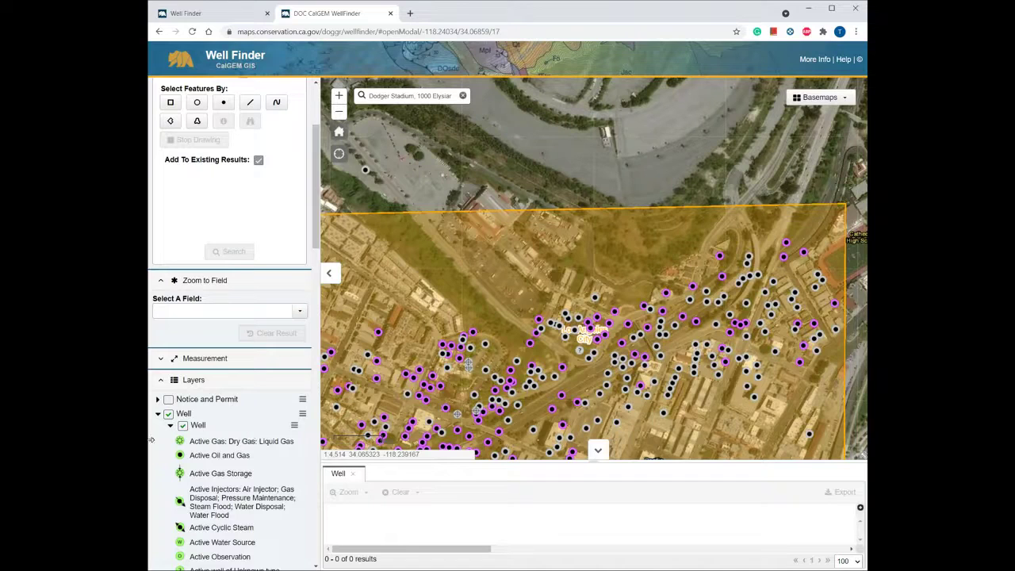
{"action": "left_click", "coordinate": [195, 316]}
{"action": "type", "text": "Lost Hills"}
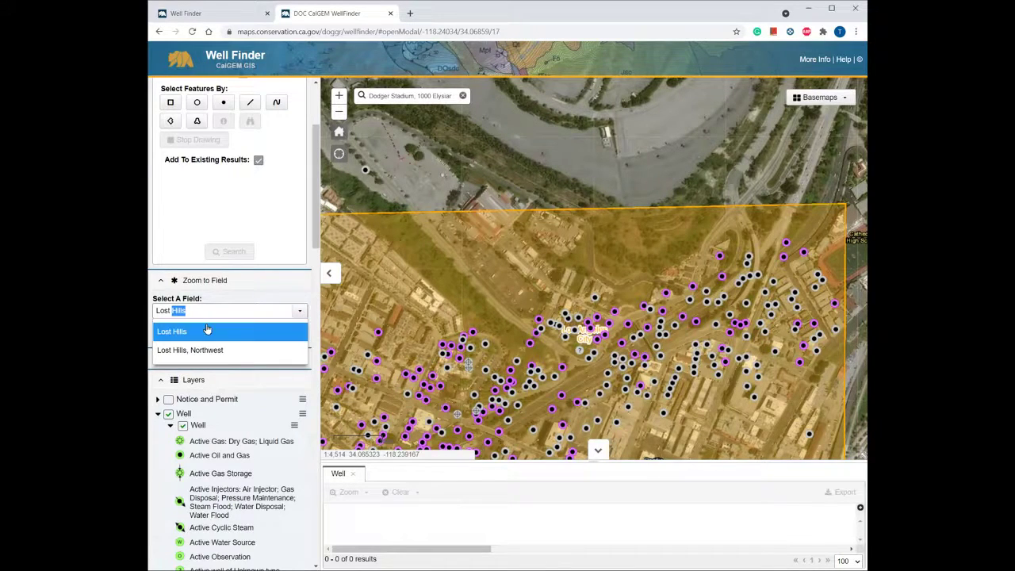
{"action": "left_click", "coordinate": [206, 330]}
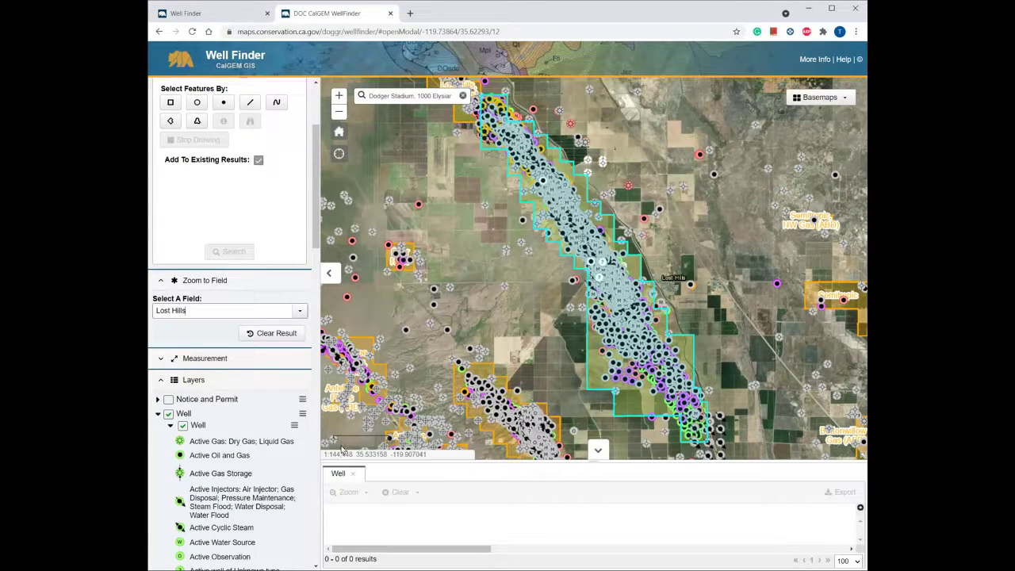
Collapse the Well layer group and turn on the Well Stimulation layer group
{"action": "scroll", "coordinate": [342, 450], "scroll_direction": "down", "scroll_amount": 1}
{"action": "scroll", "coordinate": [226, 394], "scroll_direction": "down", "scroll_amount": 3}
{"action": "scroll", "coordinate": [224, 396], "scroll_direction": "down", "scroll_amount": 1}
{"action": "scroll", "coordinate": [178, 272], "scroll_direction": "up", "scroll_amount": 1}
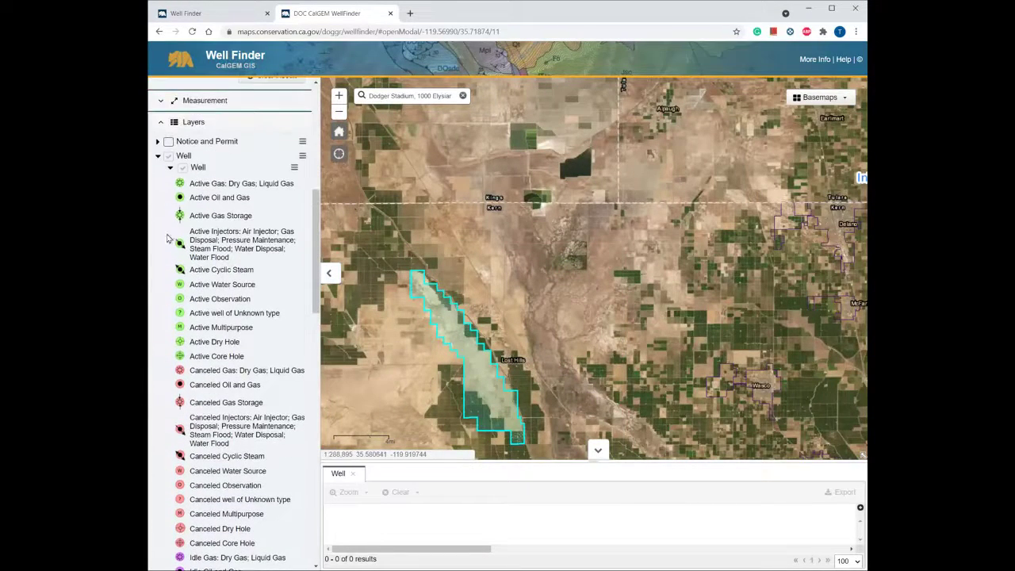
{"action": "left_click", "coordinate": [159, 158]}
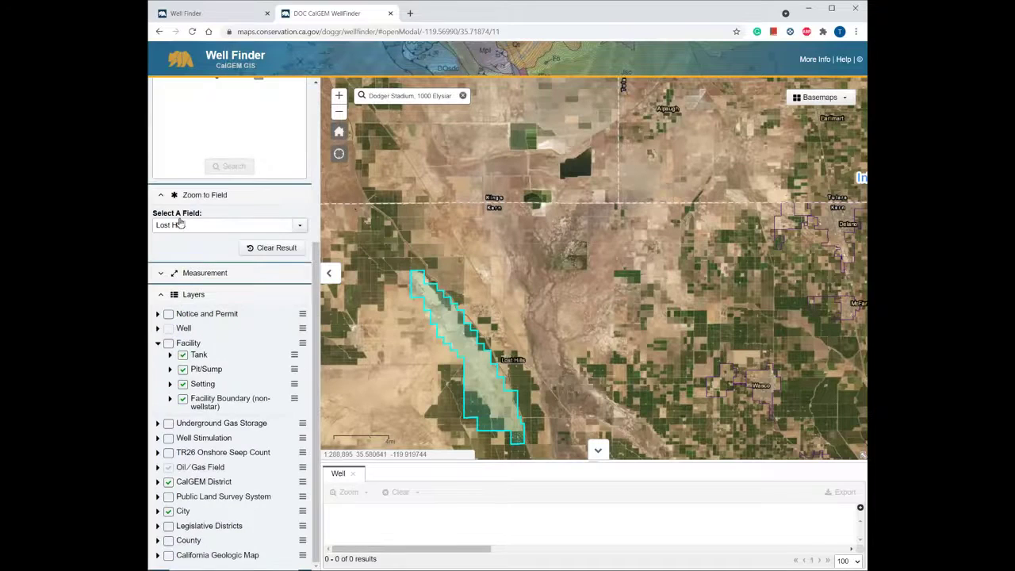
{"action": "left_click", "coordinate": [200, 443]}
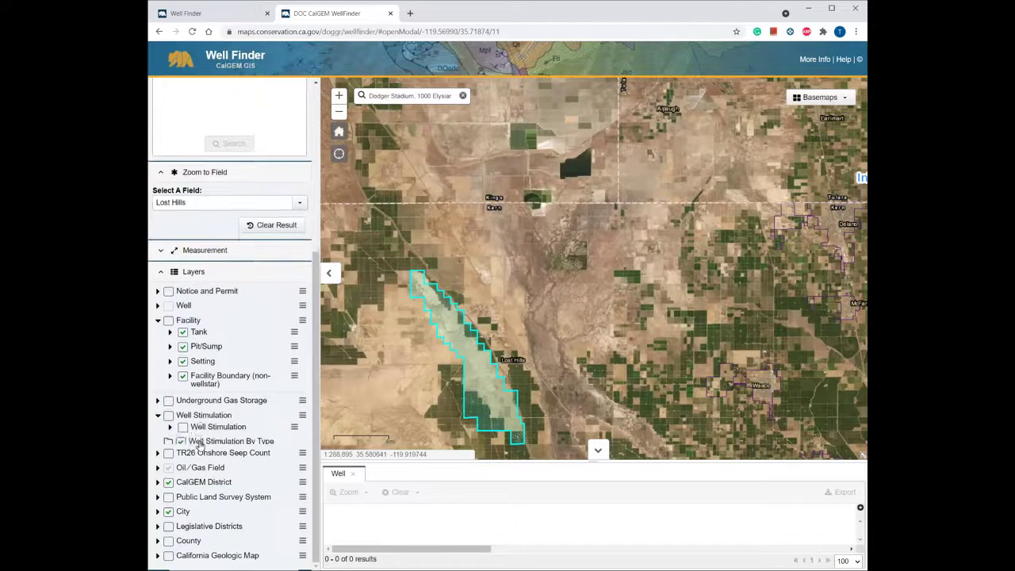
{"action": "left_click", "coordinate": [168, 408]}
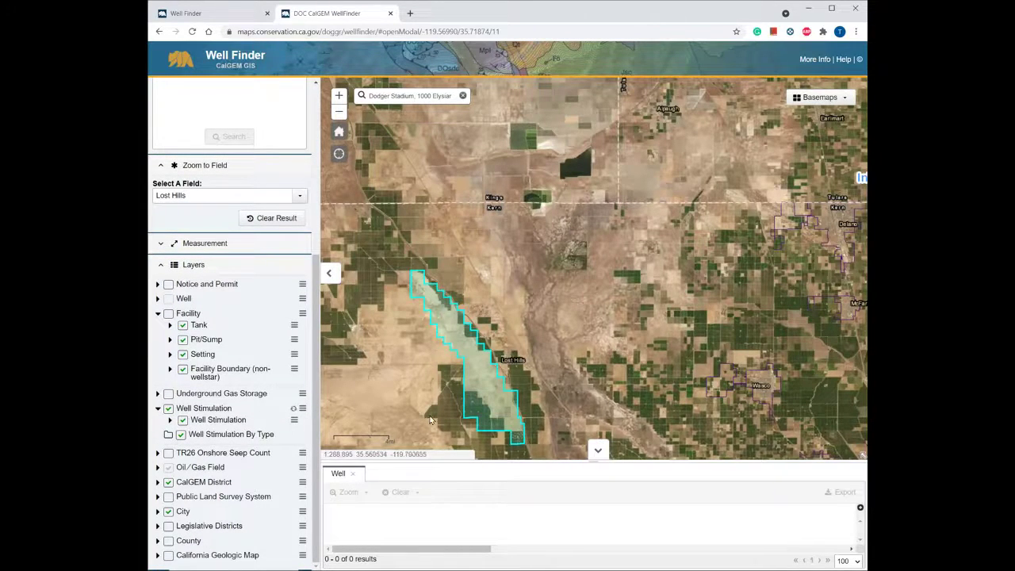
Expand the Well Stimulation legend and examine the stimulation wells in the Lost Hills field and toward Belridge North
{"action": "scroll", "coordinate": [355, 450], "scroll_direction": "up", "scroll_amount": 1}
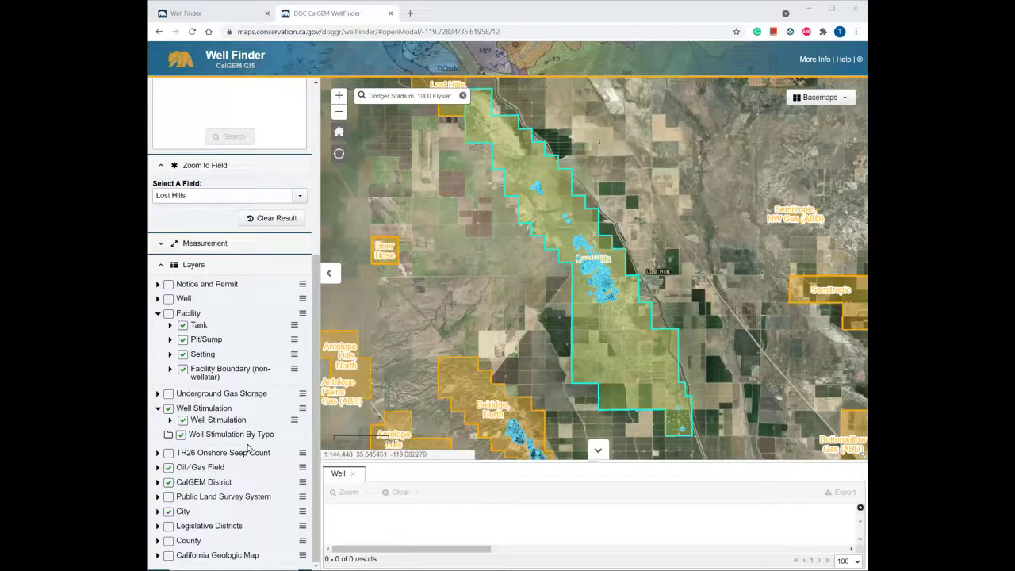
{"action": "left_click", "coordinate": [223, 425]}
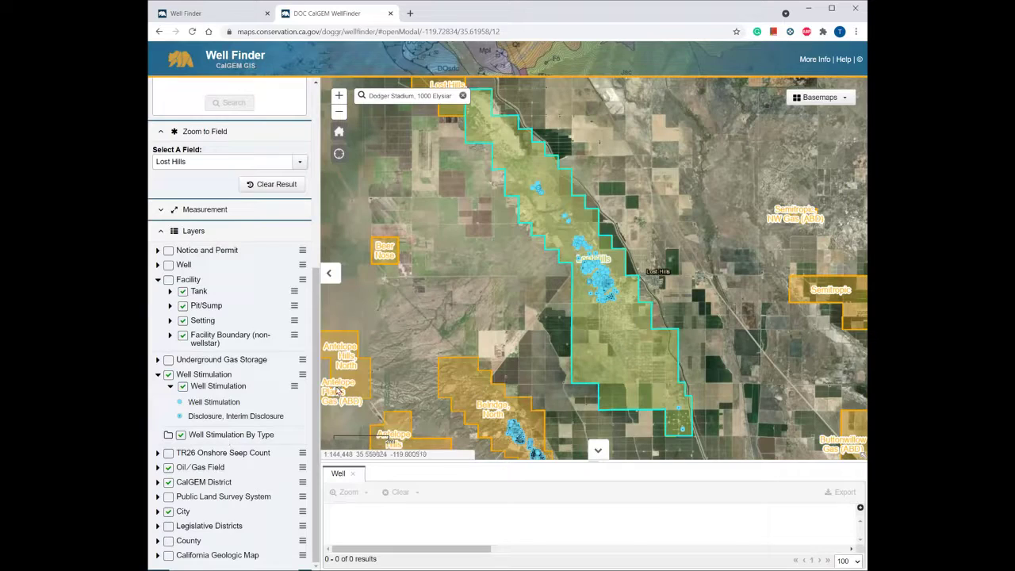
{"action": "scroll", "coordinate": [350, 395], "scroll_direction": "up", "scroll_amount": 1}
{"action": "scroll", "coordinate": [350, 395], "scroll_direction": "up", "scroll_amount": 1}
{"action": "left_click_drag", "start_coordinate": [350, 394], "coordinate": [217, 256]}
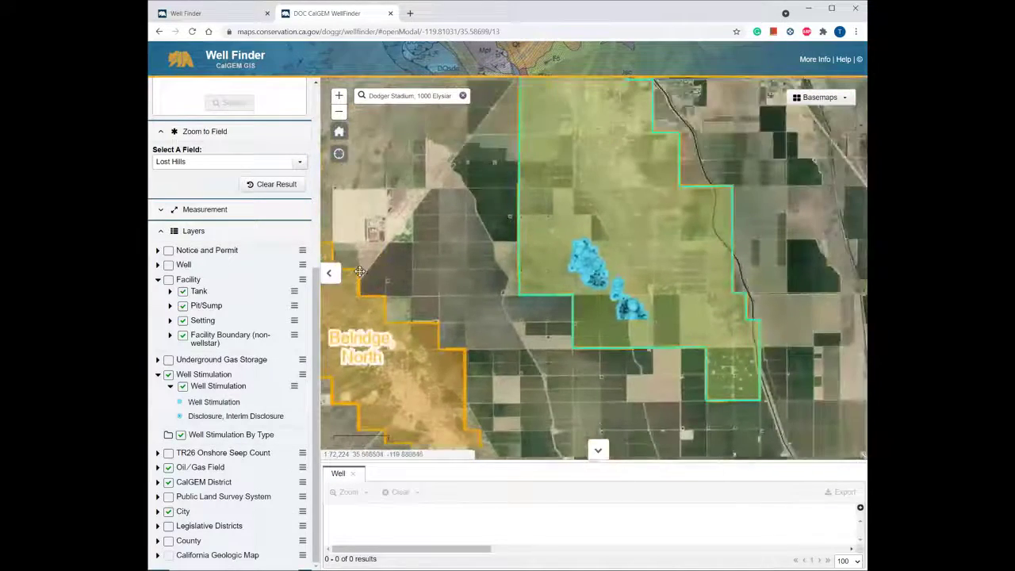
Search the Well Stimulation layer by attribute for permit number 19-0204-0 across the entire map
{"action": "scroll", "coordinate": [217, 256], "scroll_direction": "up", "scroll_amount": 5}
{"action": "left_click", "coordinate": [191, 164]}
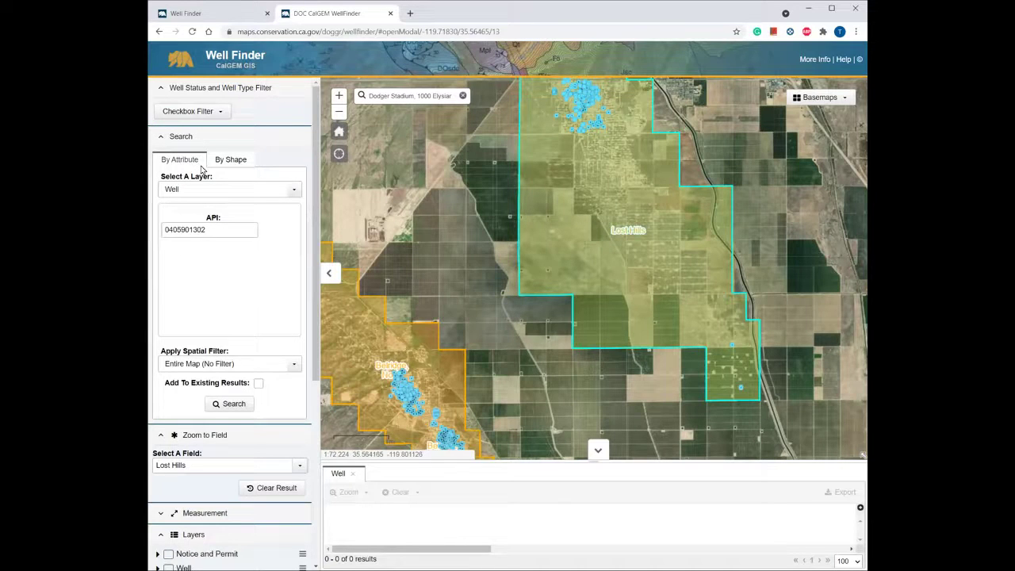
{"action": "left_click", "coordinate": [230, 189]}
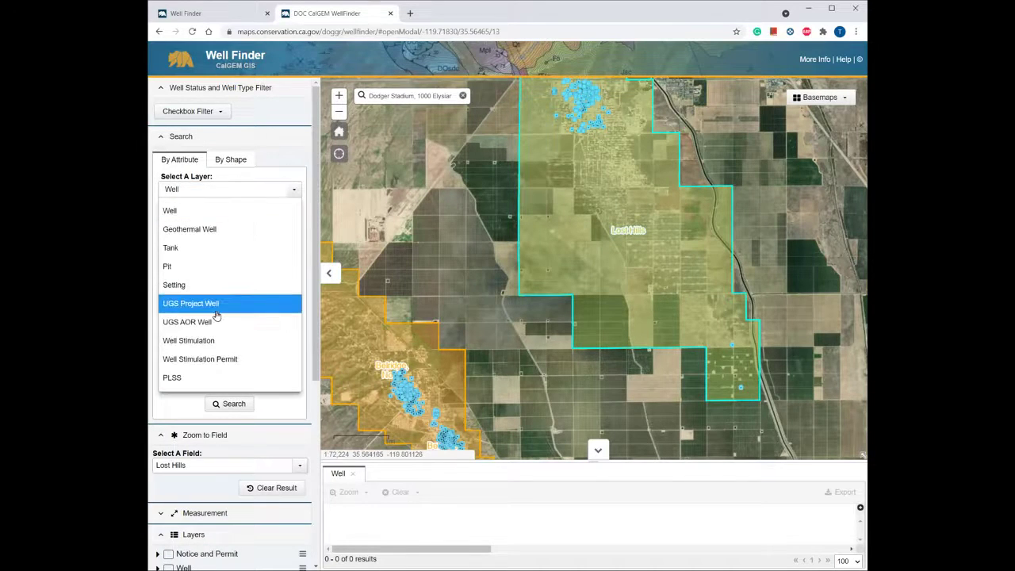
{"action": "left_click", "coordinate": [208, 340]}
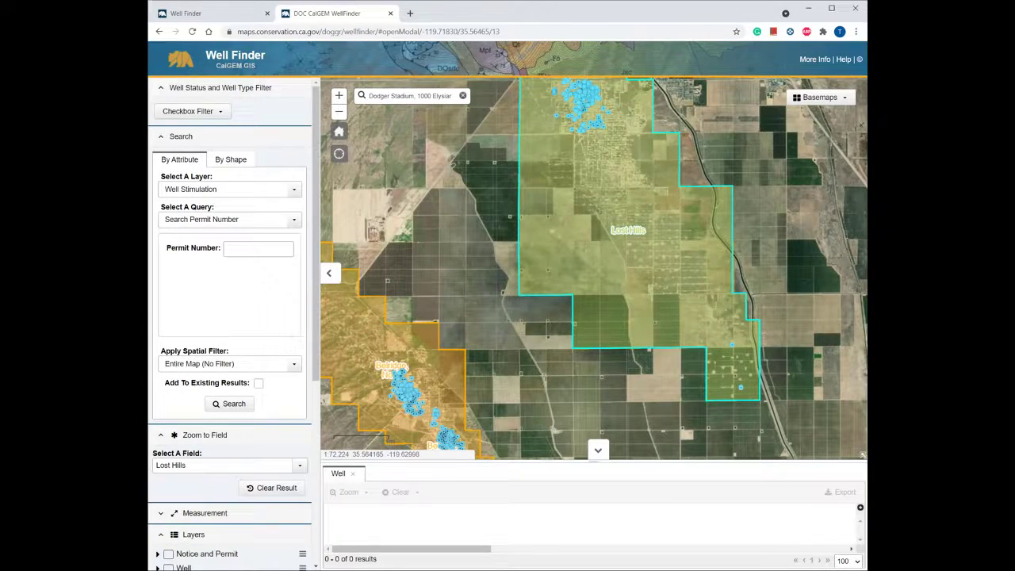
{"action": "left_click", "coordinate": [278, 249]}
{"action": "type", "text": "19-0204-0"}
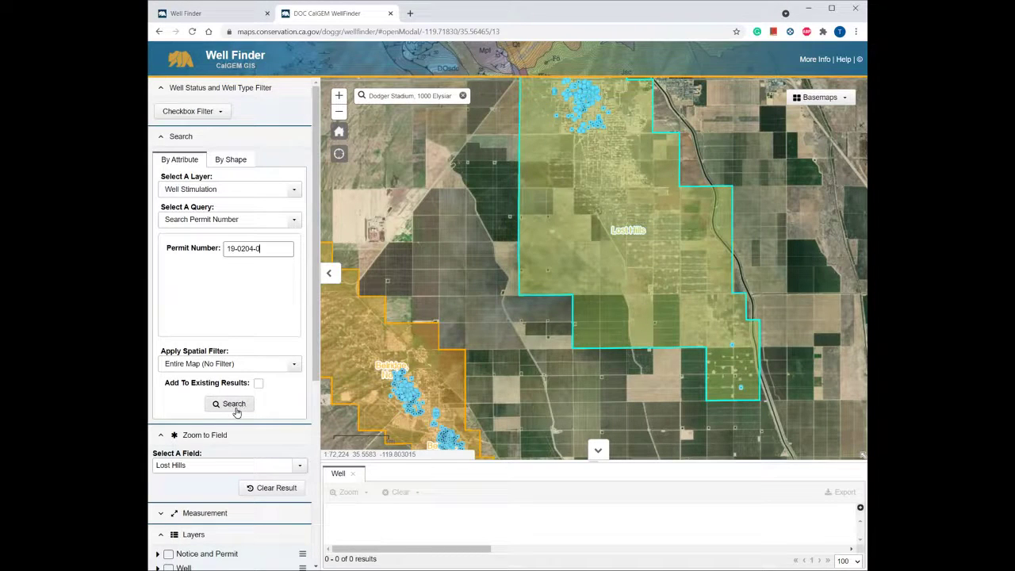
{"action": "left_click", "coordinate": [235, 410]}
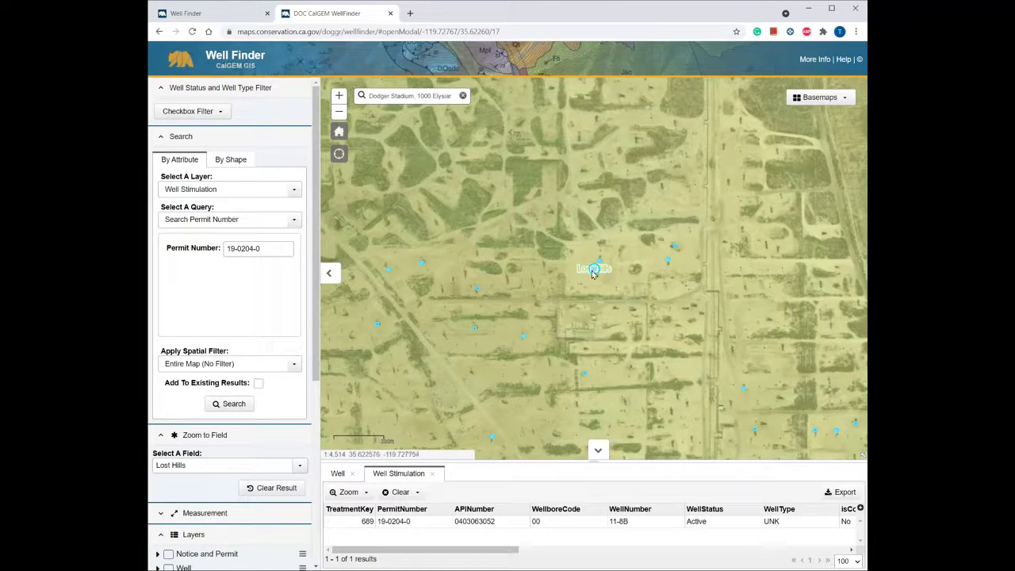
View the details of the found well stimulation record on the map, then close the information popup
{"action": "left_click", "coordinate": [595, 269]}
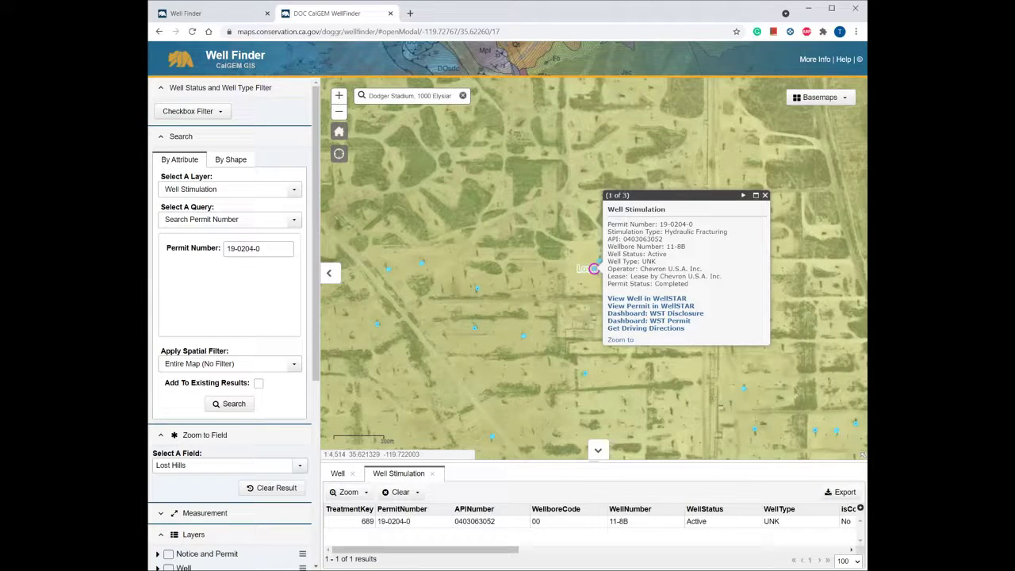
{"action": "left_click", "coordinate": [690, 397]}
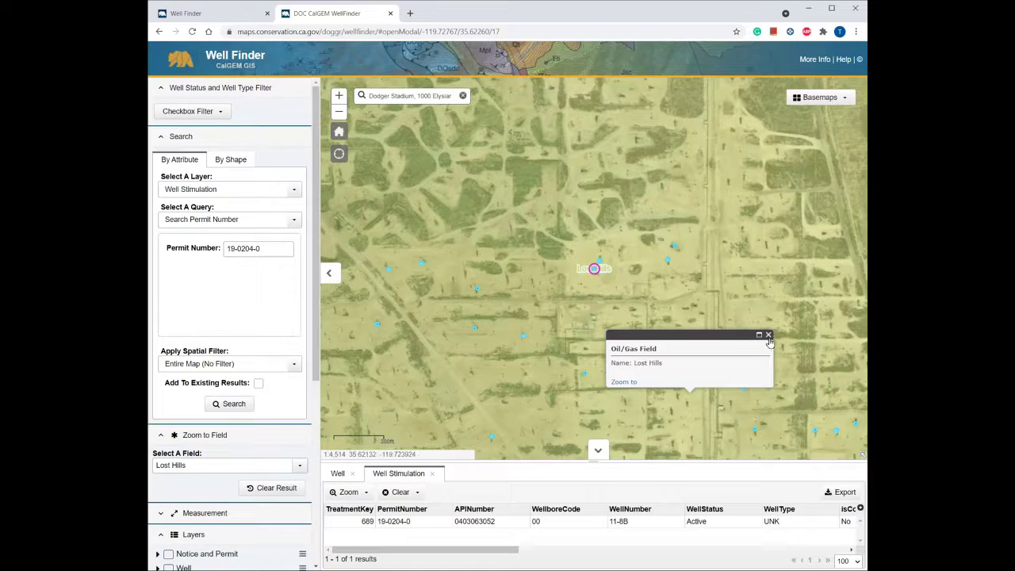
{"action": "left_click", "coordinate": [769, 337]}
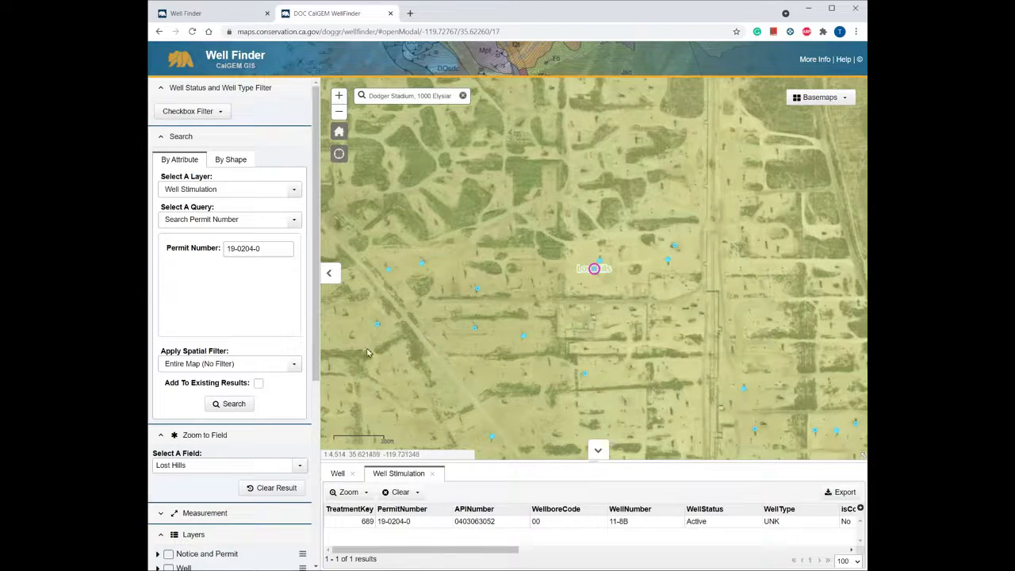
Measure the distance in feet between two well stimulation points southwest of the found well and review the available distance units
{"action": "scroll", "coordinate": [236, 449], "scroll_direction": "down", "scroll_amount": 2}
{"action": "left_click", "coordinate": [212, 411]}
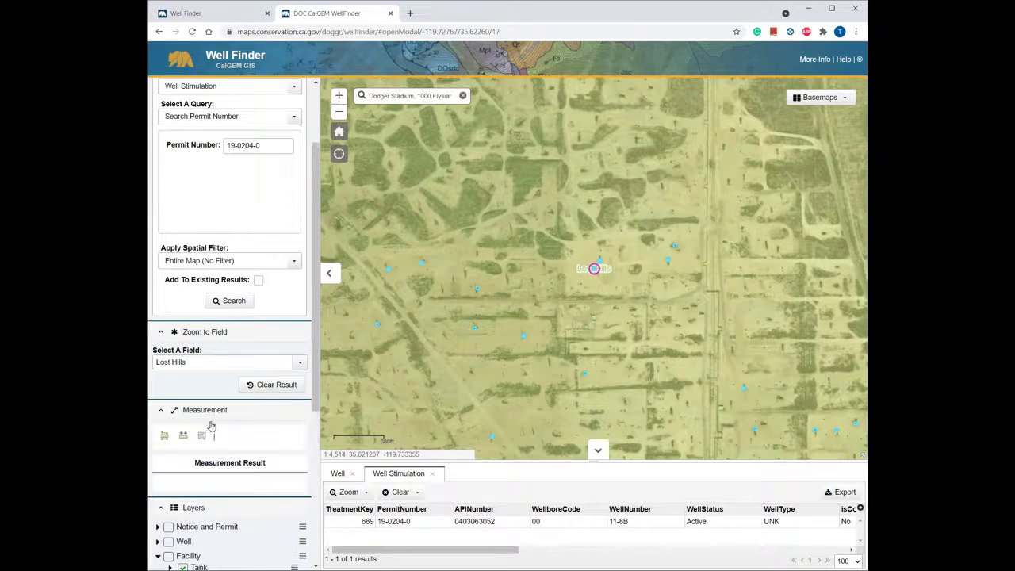
{"action": "left_click", "coordinate": [183, 435]}
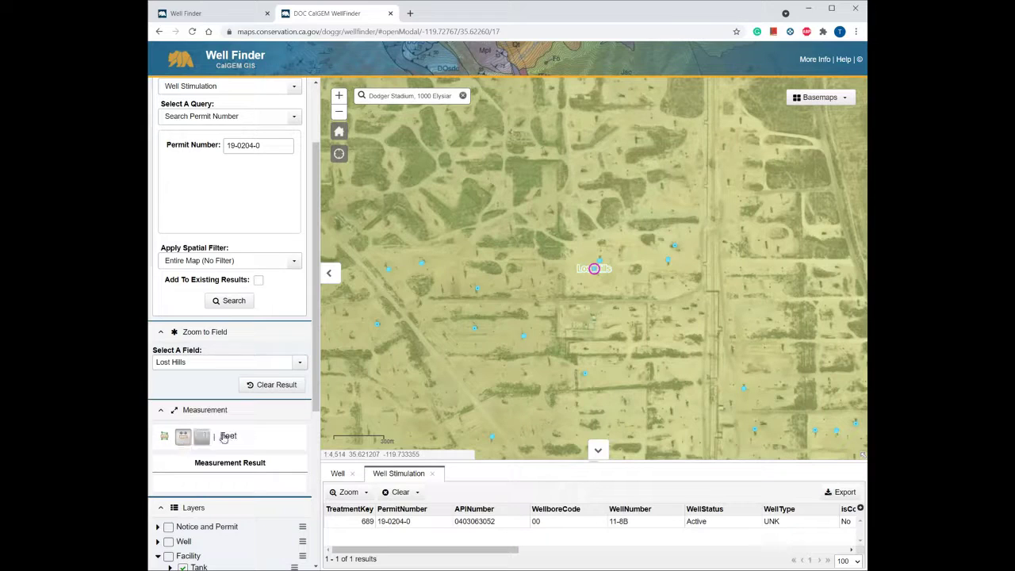
{"action": "left_click", "coordinate": [378, 325]}
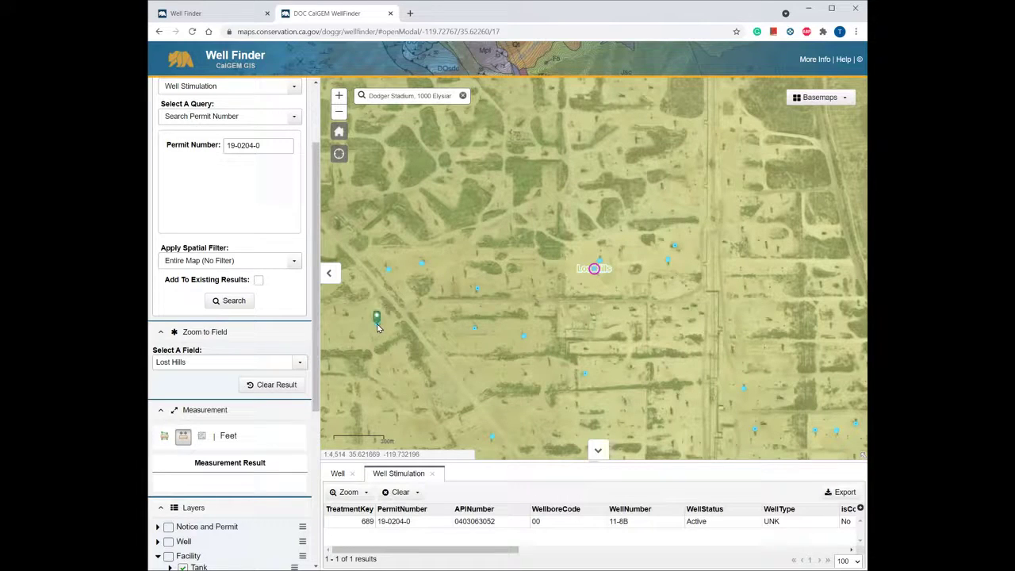
{"action": "double_click", "coordinate": [474, 328]}
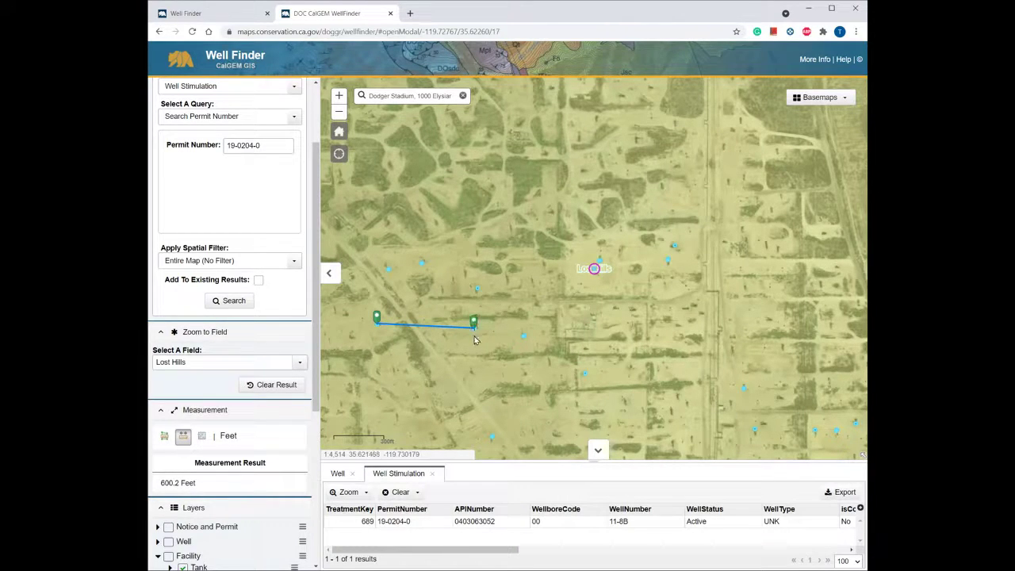
{"action": "left_click_drag", "start_coordinate": [208, 488], "coordinate": [158, 488]}
{"action": "left_click", "coordinate": [230, 436]}
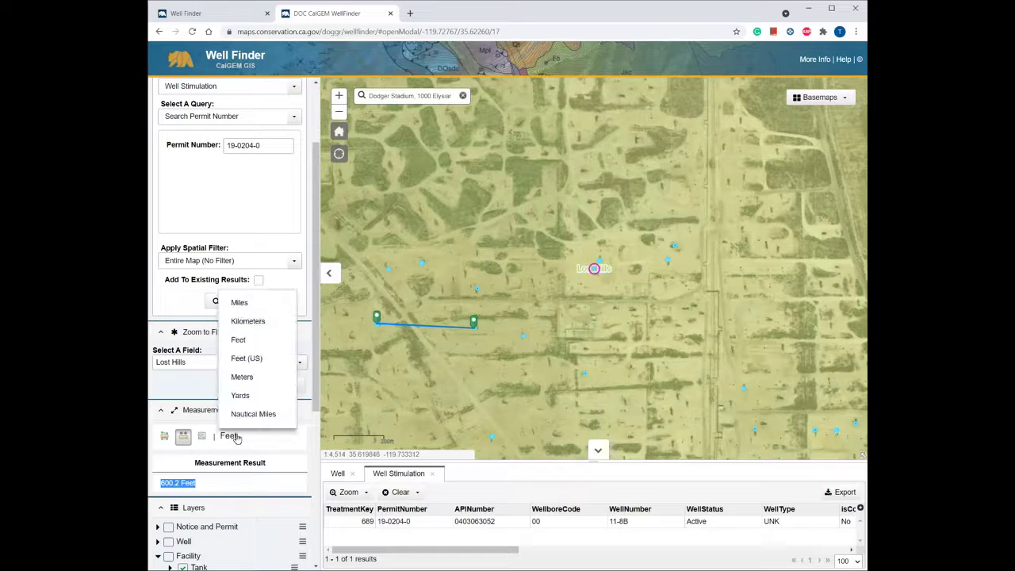
Clear the distance measurement and switch the measurement tool to reading location coordinates in degrees
{"action": "left_click", "coordinate": [183, 437]}
{"action": "left_click", "coordinate": [201, 436]}
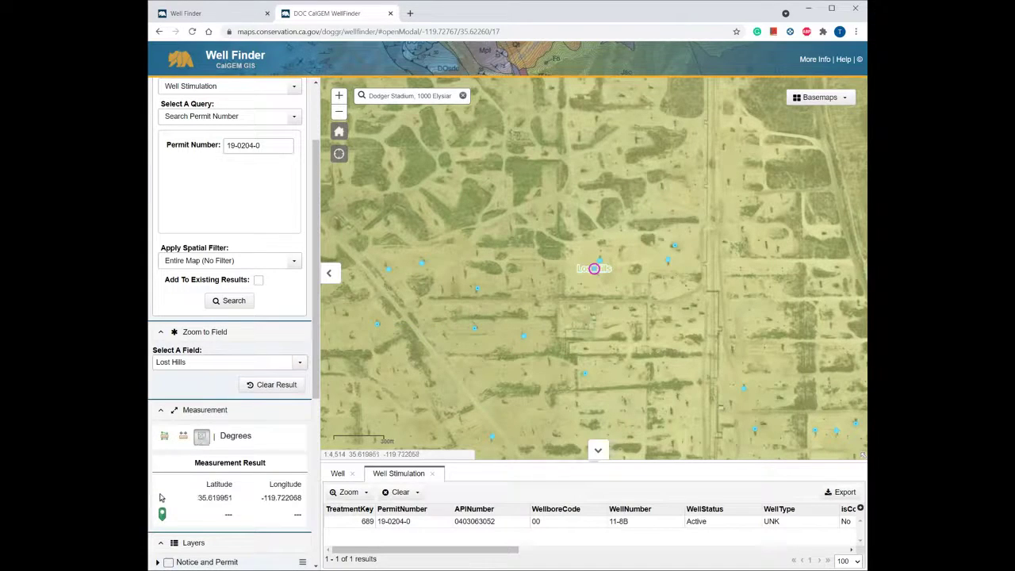
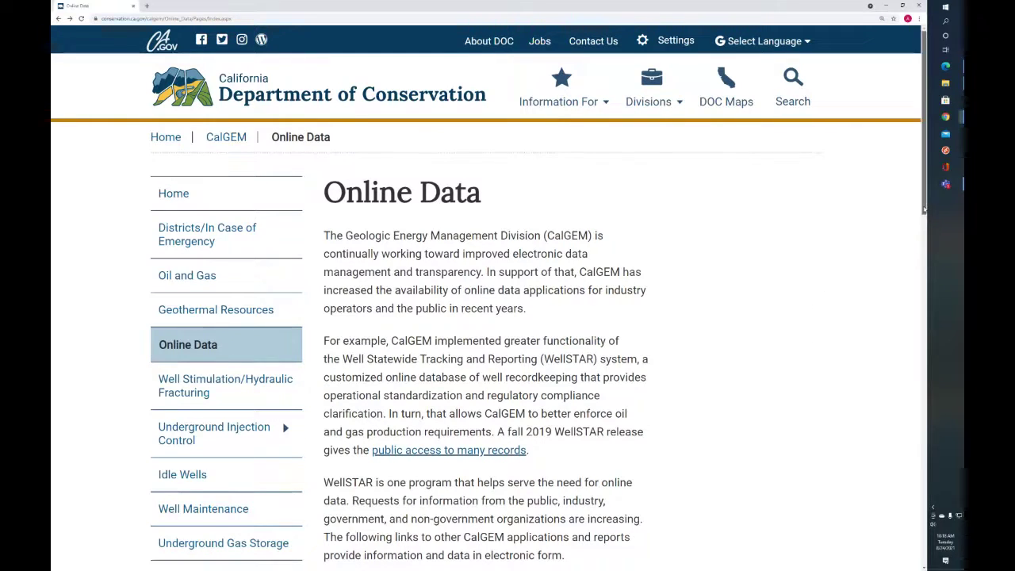
Open the WellSTAR Data Dashboard information page from the resources listed on CalGEM's Online Data page
{"action": "scroll", "coordinate": [916, 210], "scroll_direction": "down", "scroll_amount": 2}
{"action": "scroll", "coordinate": [924, 310], "scroll_direction": "down", "scroll_amount": 3}
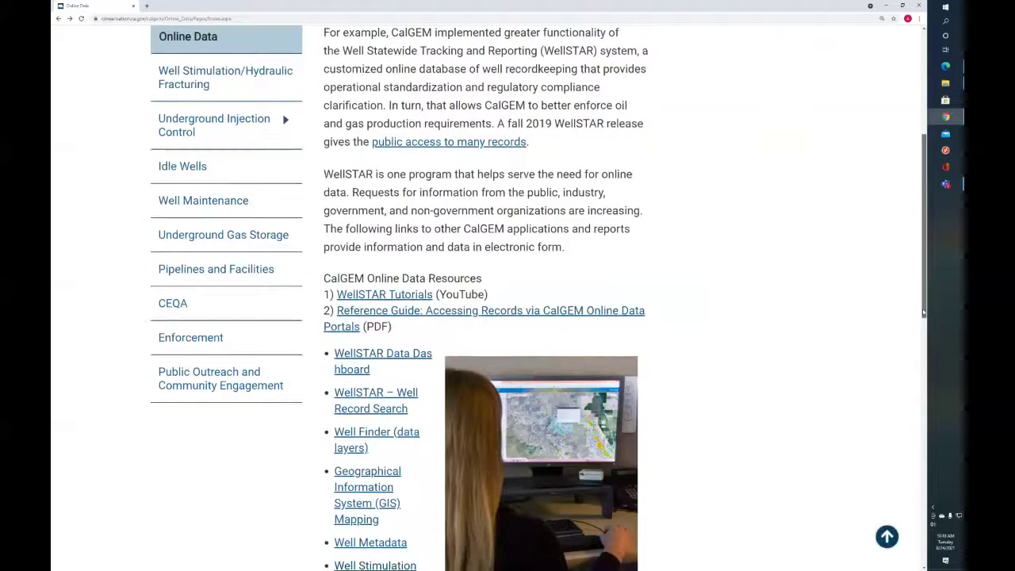
{"action": "left_click", "coordinate": [369, 361]}
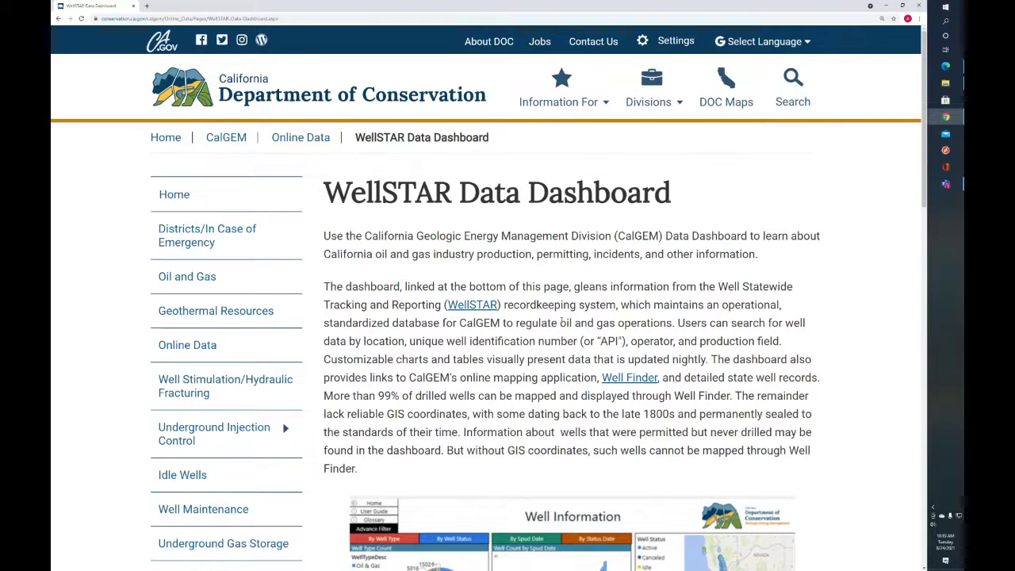
Review the dashboard description and disclaimer, open the Data Dashboard, and acknowledge its data disclaimer
{"action": "scroll", "coordinate": [912, 202], "scroll_direction": "down", "scroll_amount": 5}
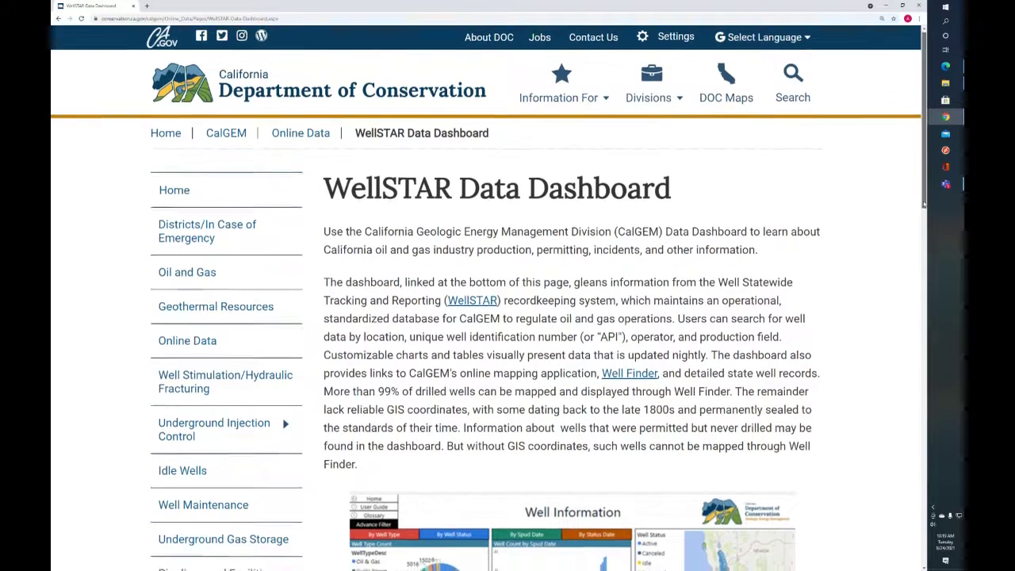
{"action": "scroll", "coordinate": [916, 331], "scroll_direction": "down", "scroll_amount": 2}
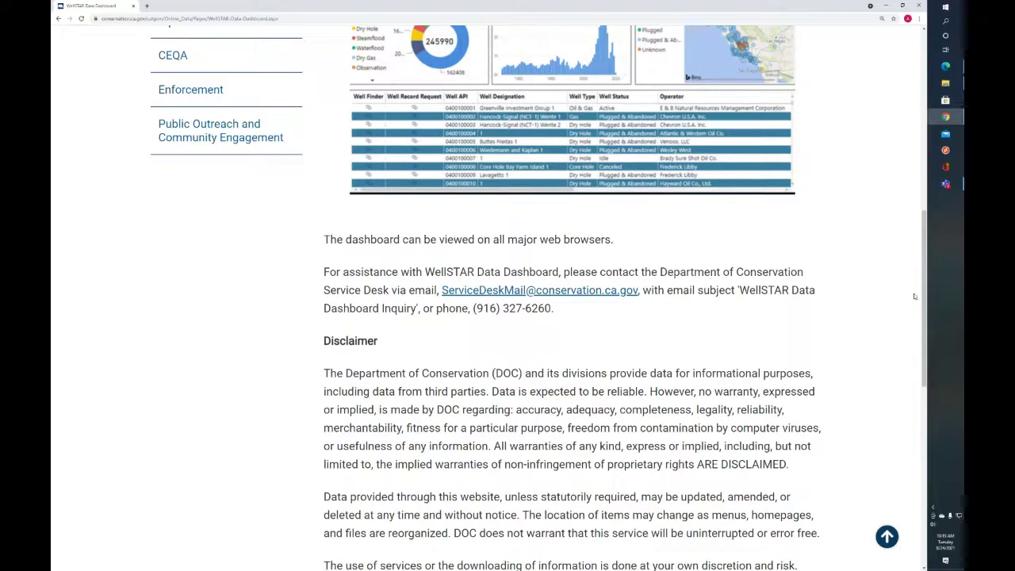
{"action": "left_click_drag", "start_coordinate": [923, 293], "coordinate": [923, 356]}
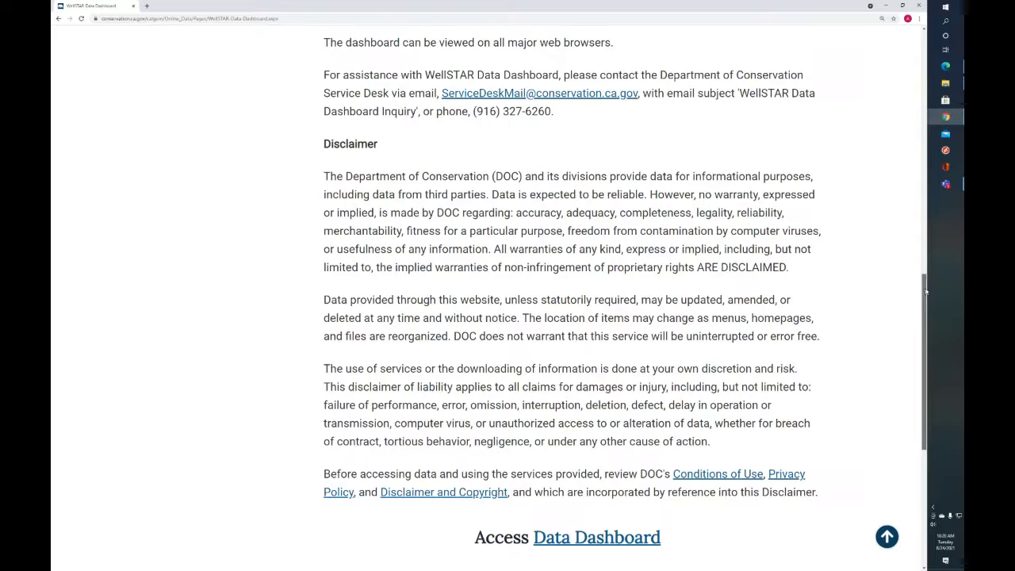
{"action": "scroll", "coordinate": [922, 318], "scroll_direction": "down", "scroll_amount": 2}
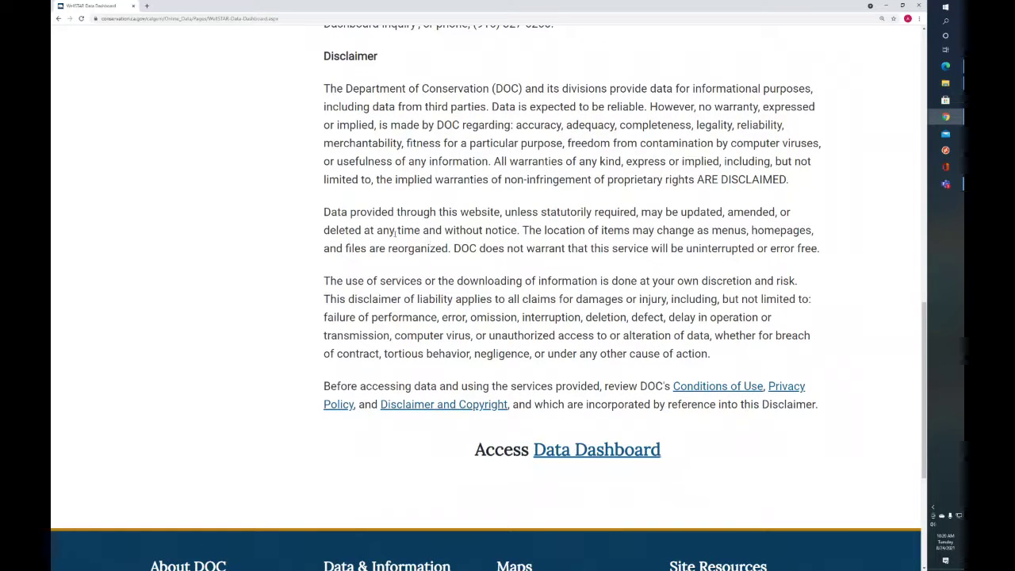
{"action": "left_click", "coordinate": [581, 460]}
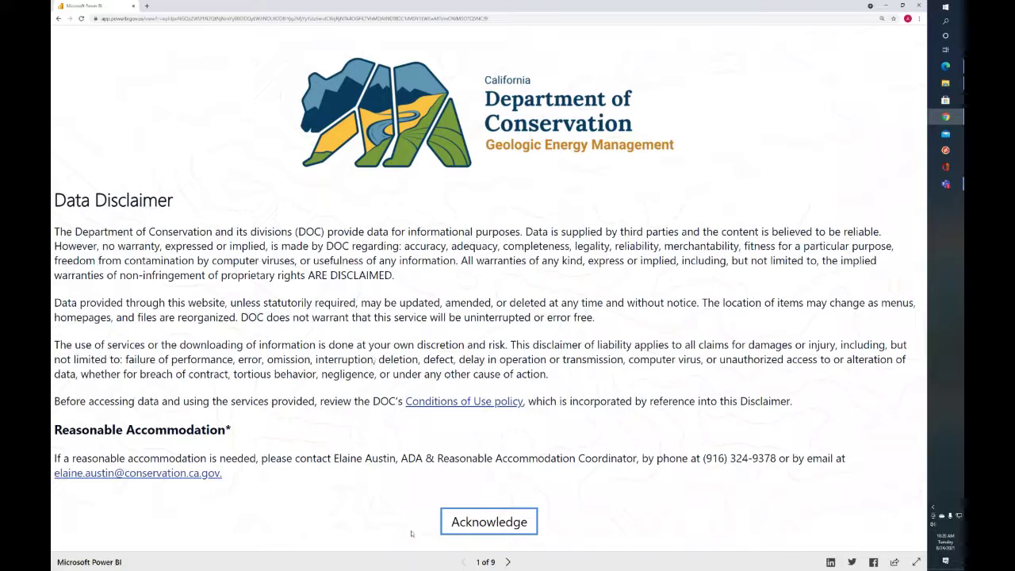
{"action": "left_click", "coordinate": [469, 528]}
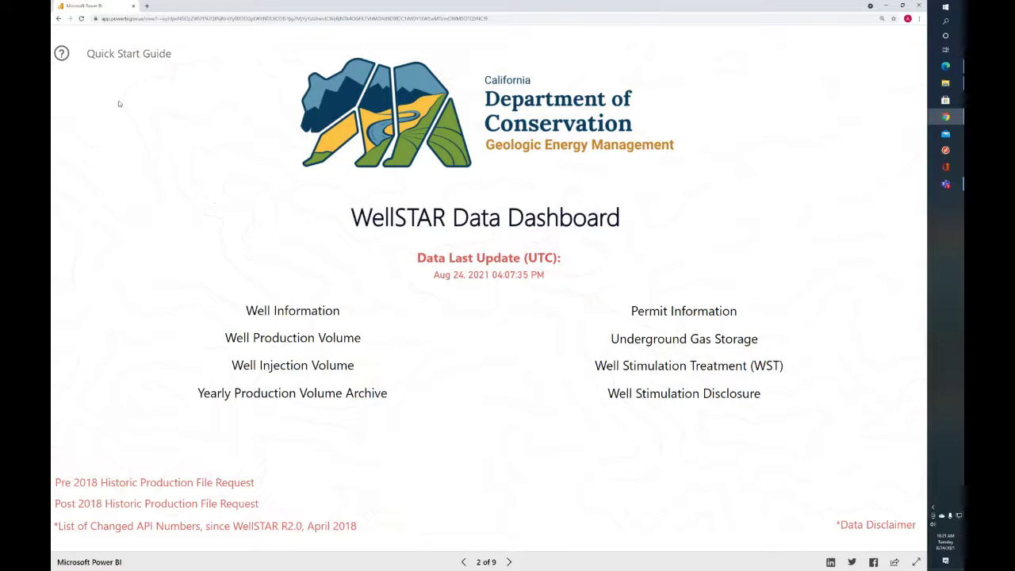
Look through the three pages of the dashboard's Quick Start Guide and return to the dashboard home page
{"action": "left_click", "coordinate": [100, 62]}
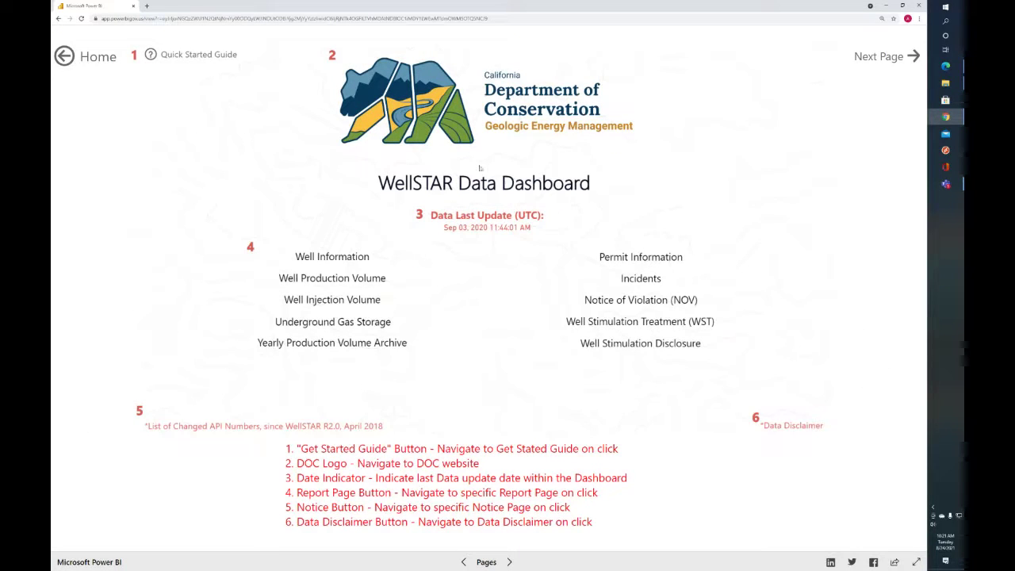
{"action": "left_click", "coordinate": [884, 63]}
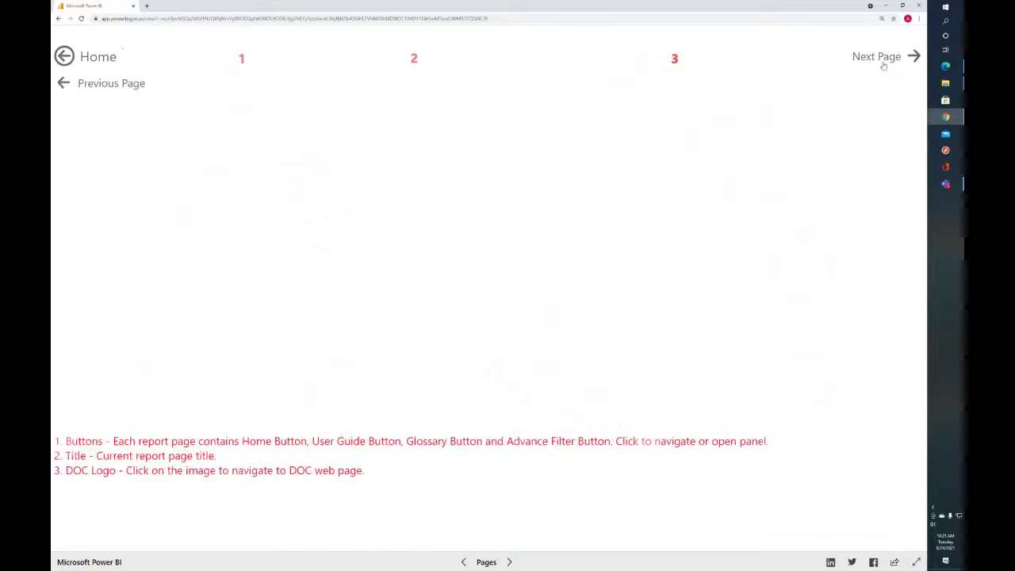
{"action": "left_click", "coordinate": [883, 63]}
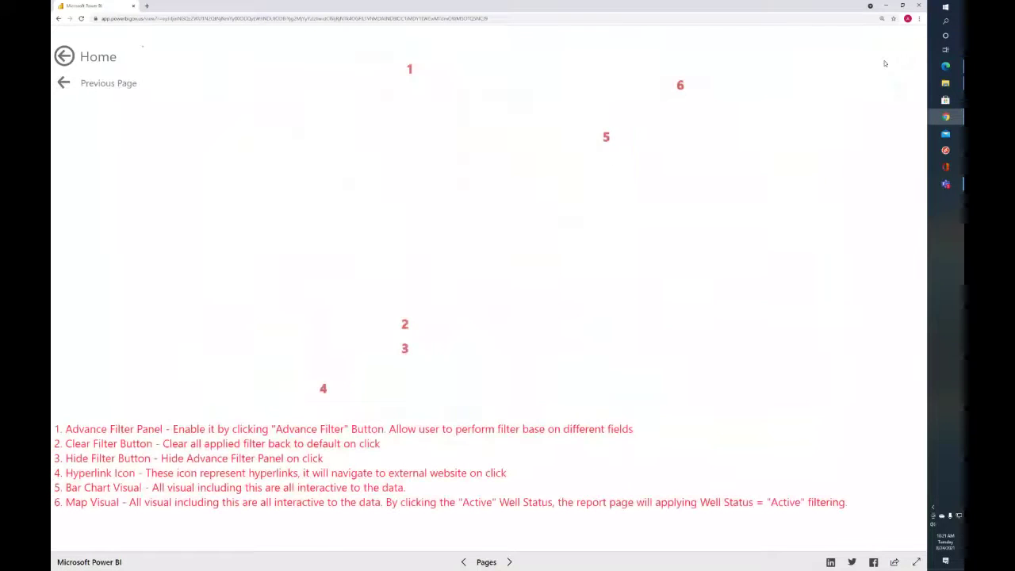
{"action": "left_click", "coordinate": [93, 61]}
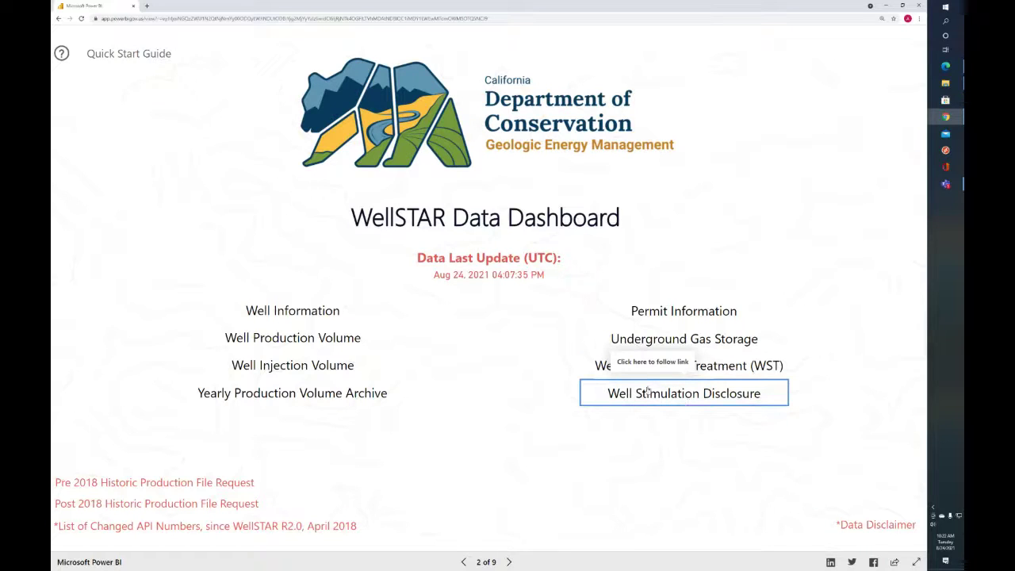
Open the Well Stimulation Treatment (WST) permit report, go back to the home page, and reopen the same report
{"action": "left_click", "coordinate": [597, 366]}
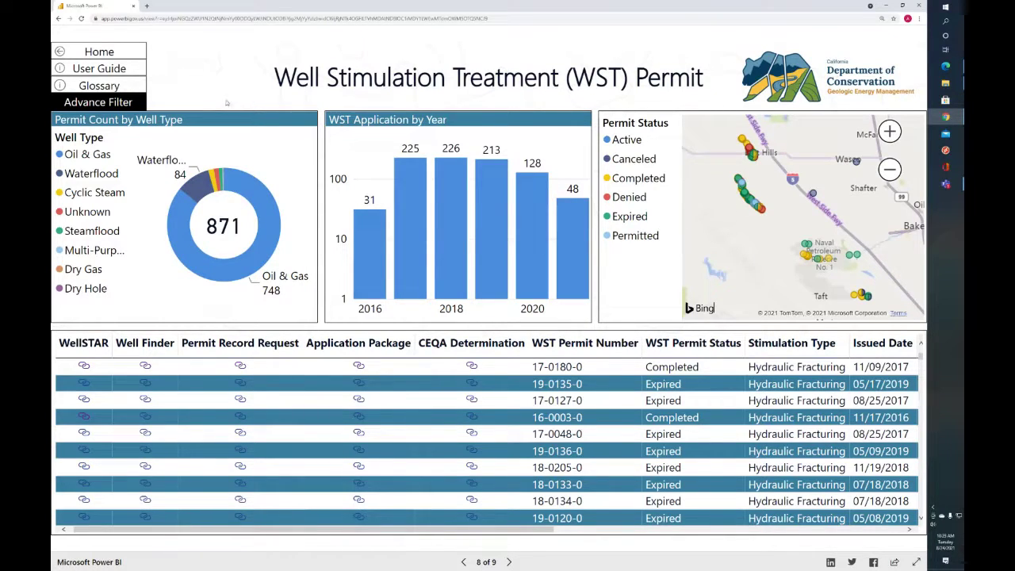
{"action": "left_click", "coordinate": [90, 53]}
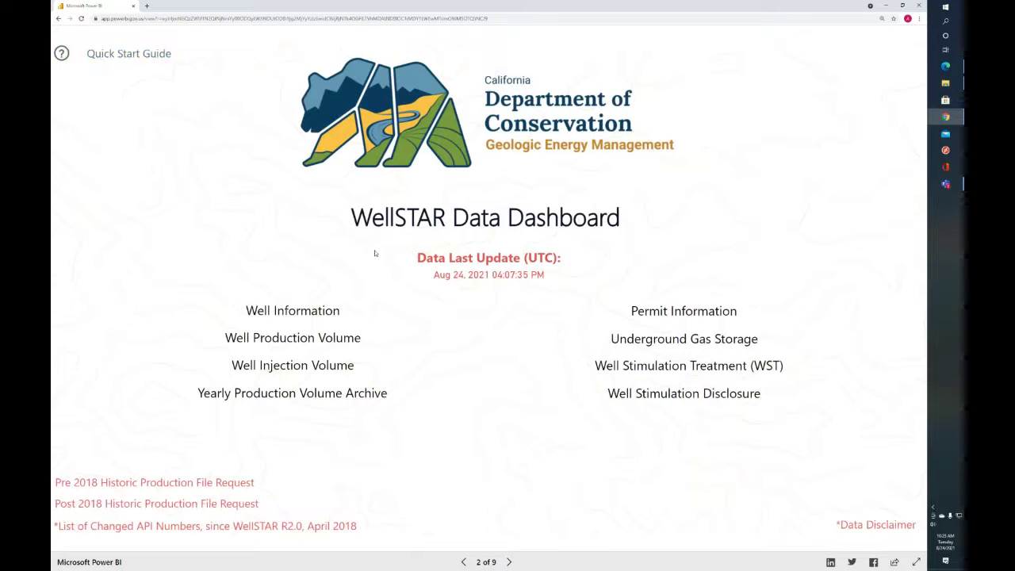
{"action": "left_click", "coordinate": [689, 367]}
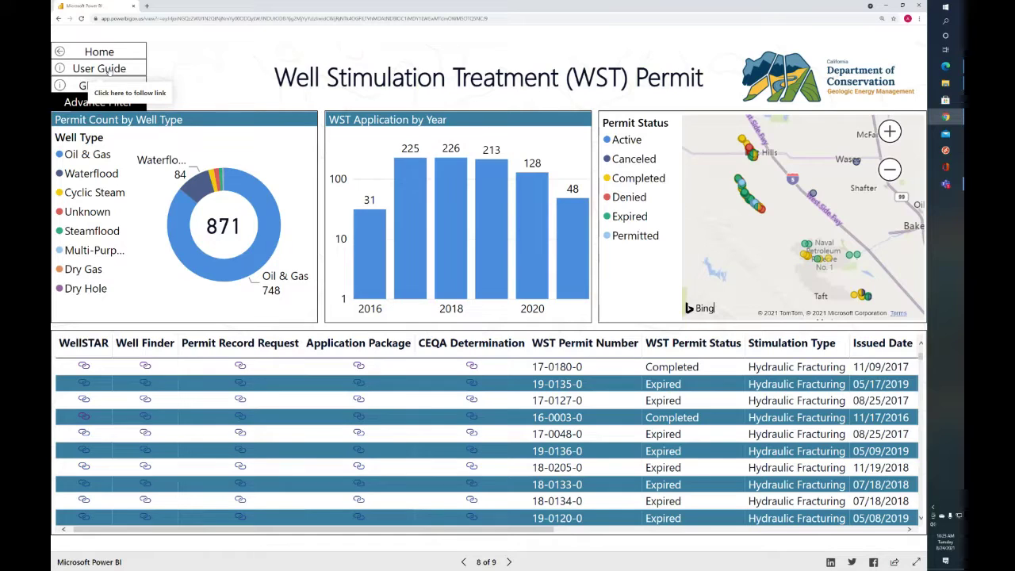
View the report's User Guide and Glossary documents, closing each one to return to the WST permit report
{"action": "left_click", "coordinate": [108, 70]}
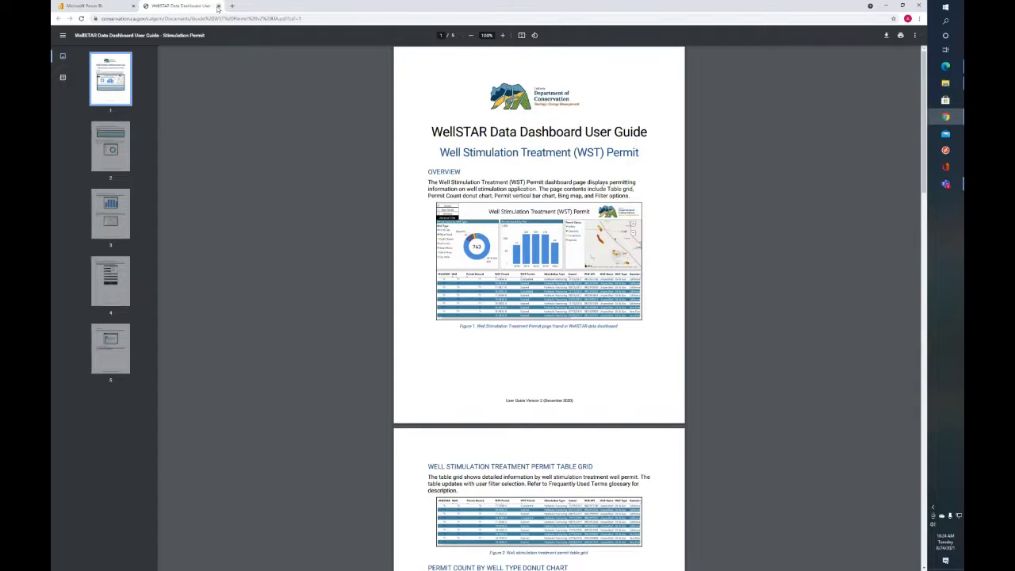
{"action": "left_click", "coordinate": [87, 5]}
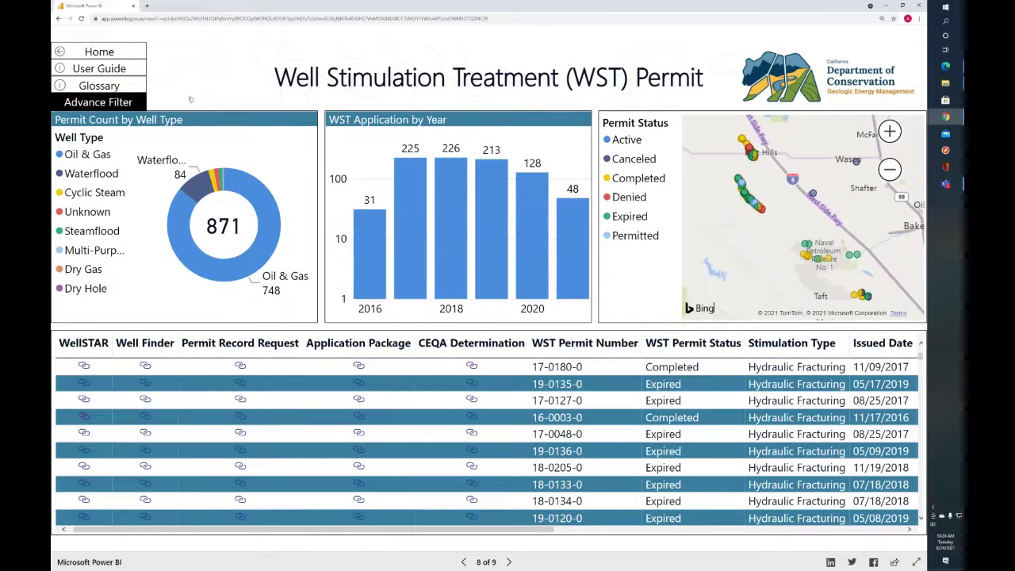
{"action": "left_click", "coordinate": [91, 87]}
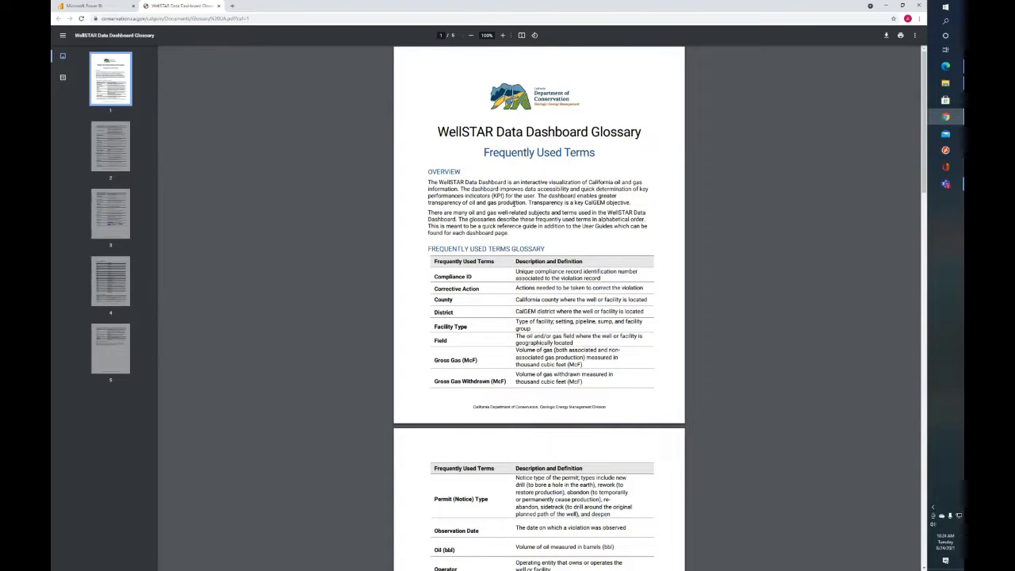
{"action": "left_click", "coordinate": [219, 5]}
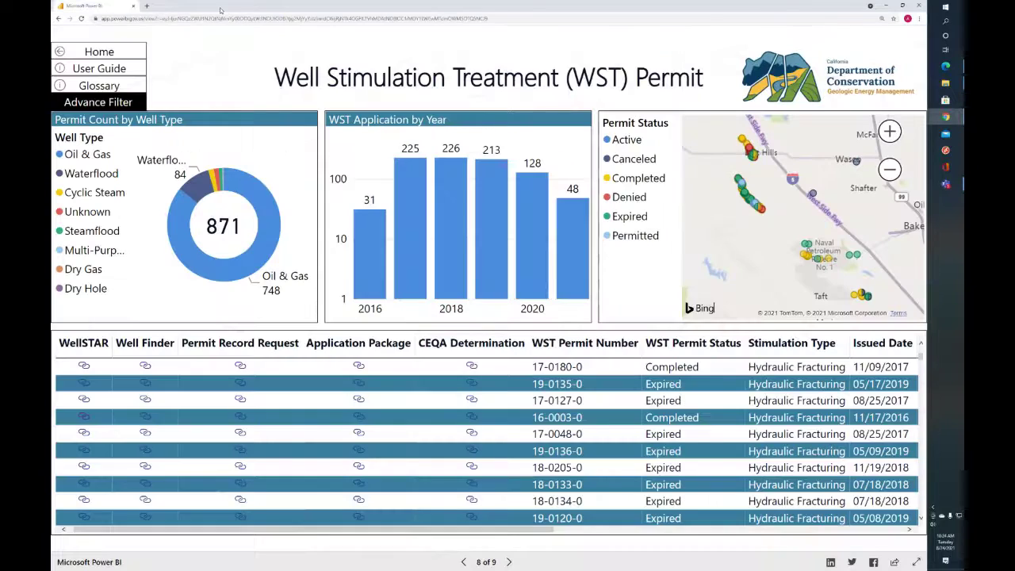
Filter the report by WST permit number 90321261 using the advanced filter, then hide the filter options
{"action": "left_click", "coordinate": [86, 104]}
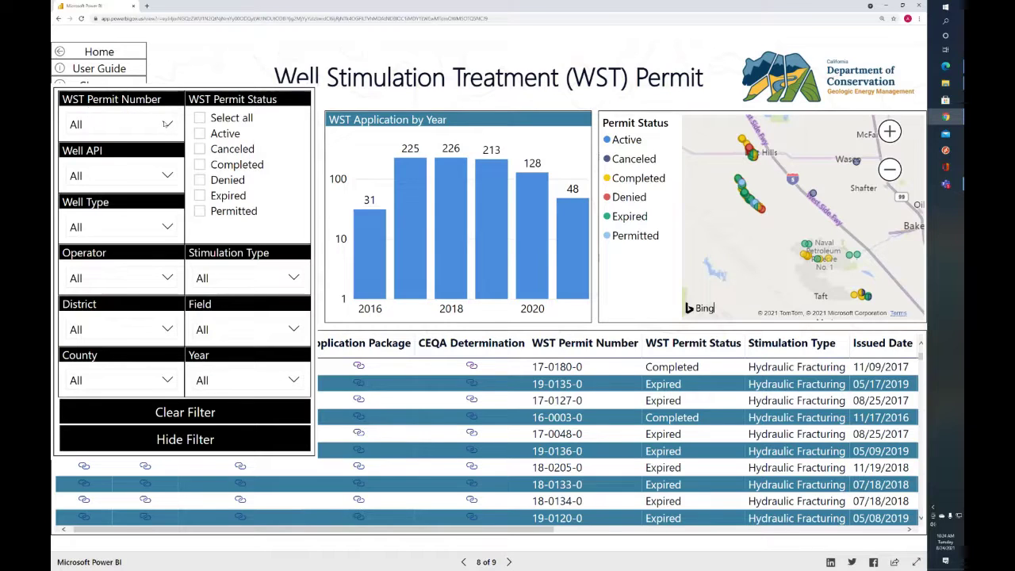
{"action": "left_click", "coordinate": [167, 124]}
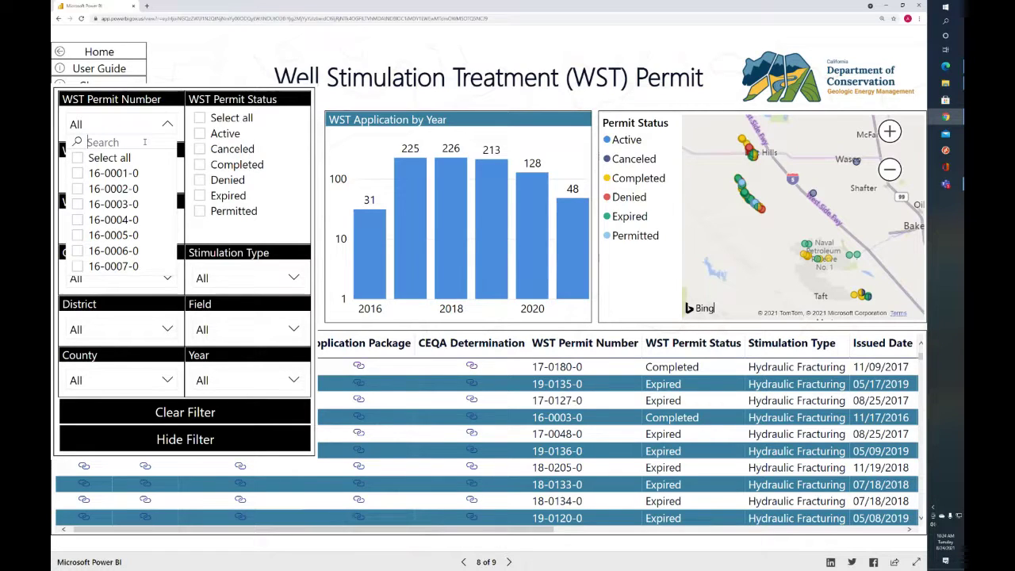
{"action": "type", "text": "903"}
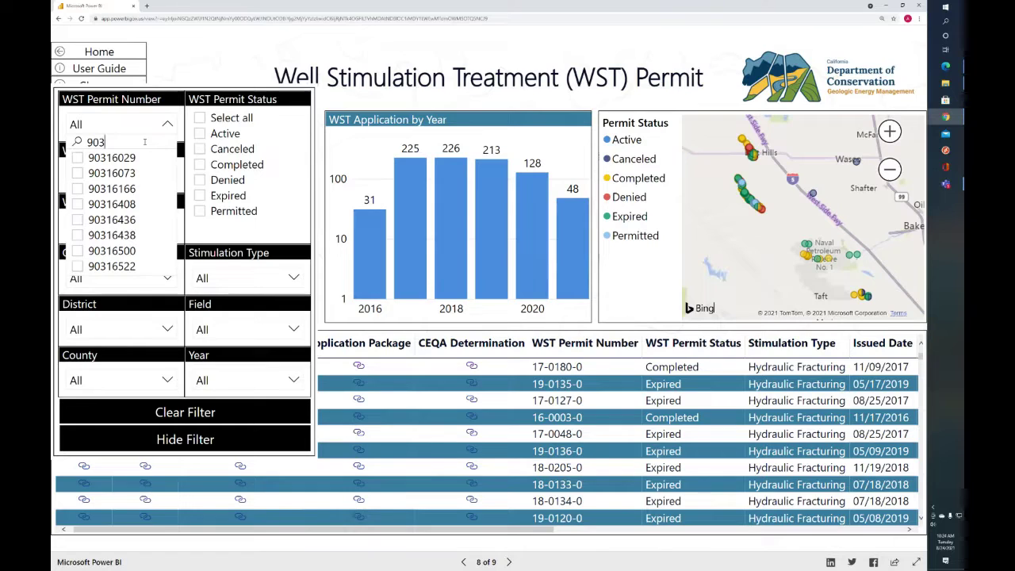
{"action": "type", "text": "21"}
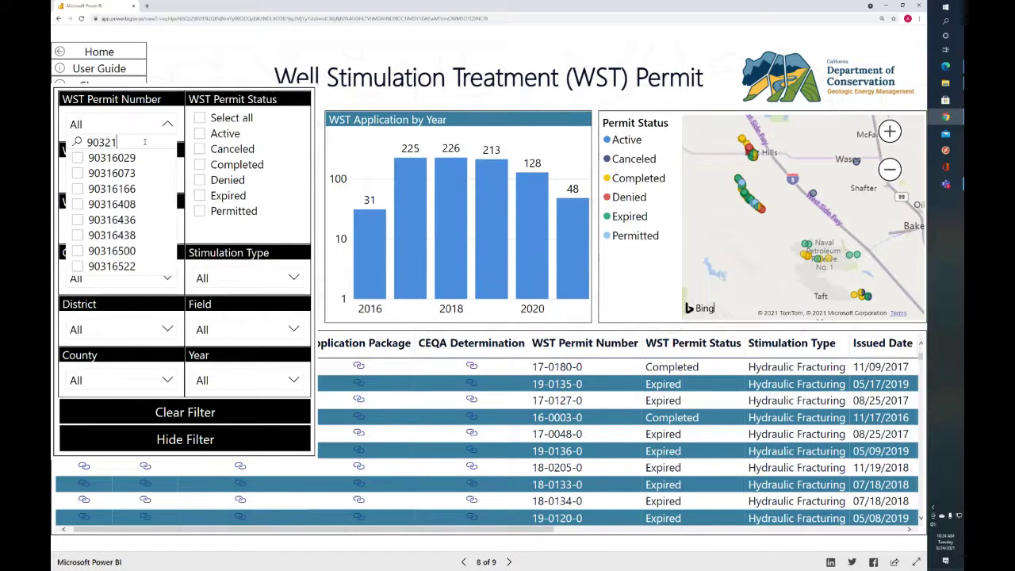
{"action": "type", "text": "261"}
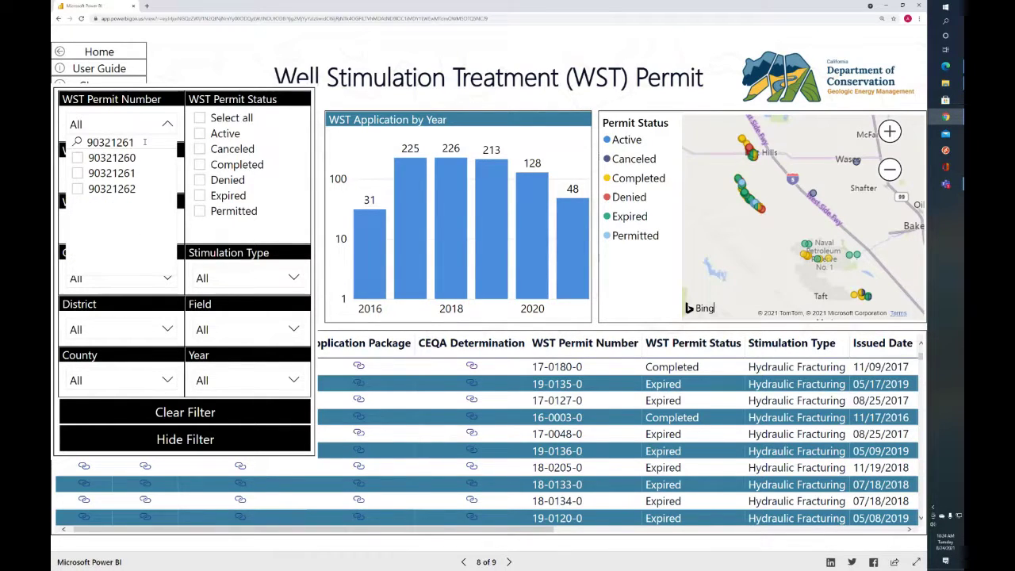
{"action": "left_click", "coordinate": [123, 159]}
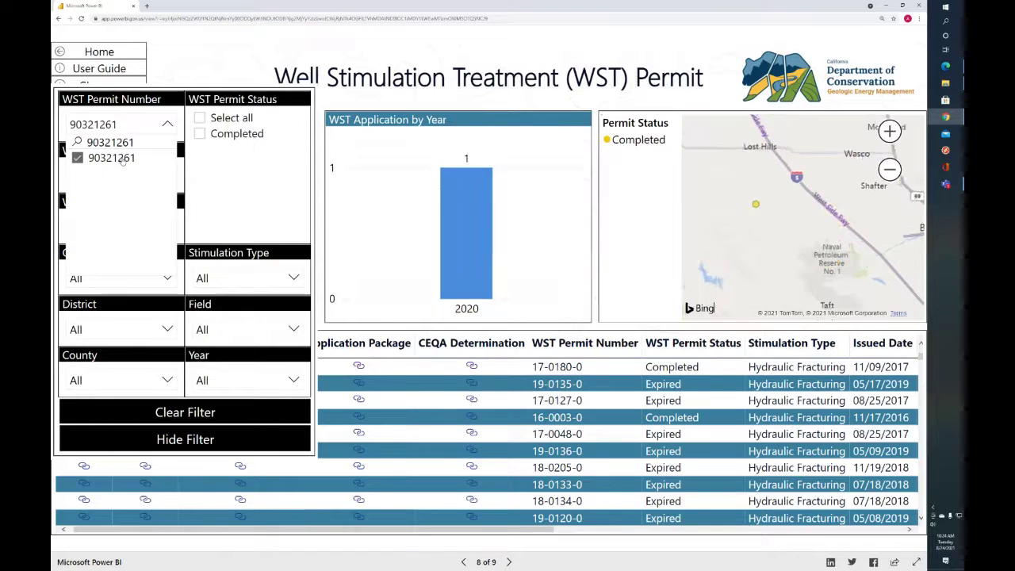
{"action": "left_click", "coordinate": [199, 441]}
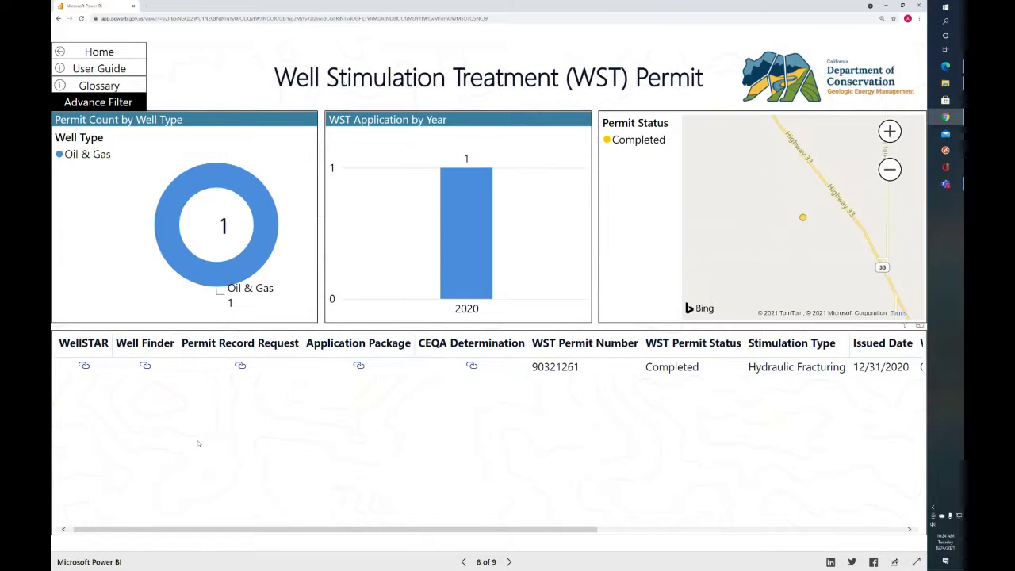
Clear the permit number filter so the report covers all WST permits
{"action": "left_click", "coordinate": [96, 103]}
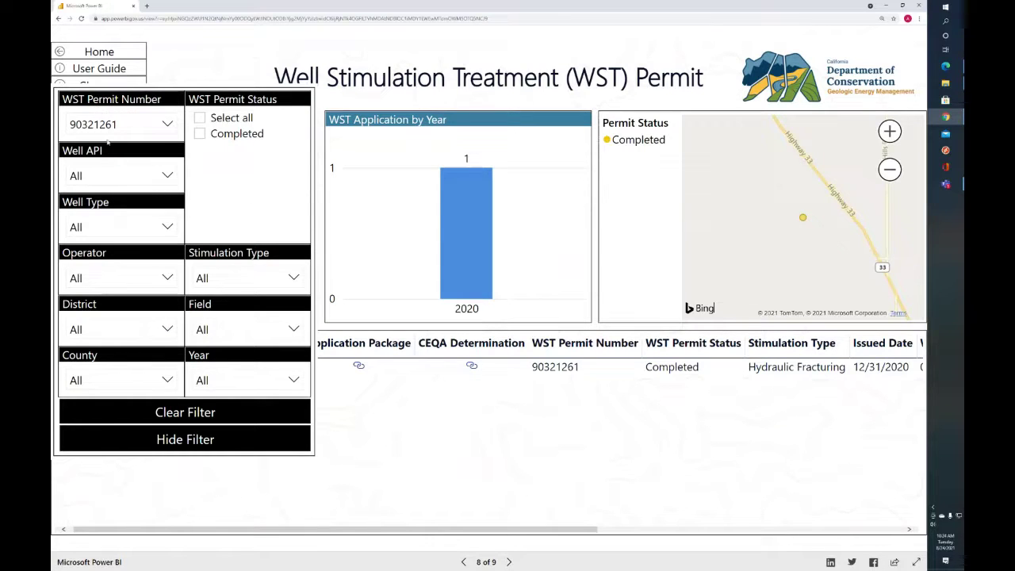
{"action": "left_click", "coordinate": [170, 414]}
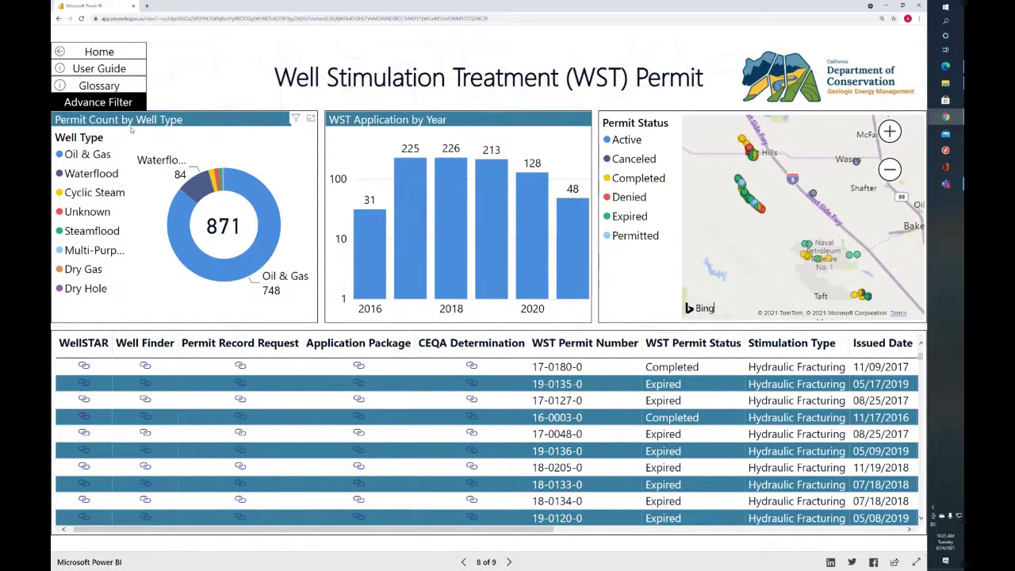
Highlight the report by well type one after another, from Oil & Gas through Dry Gas, and clear the selection
{"action": "left_click", "coordinate": [87, 155]}
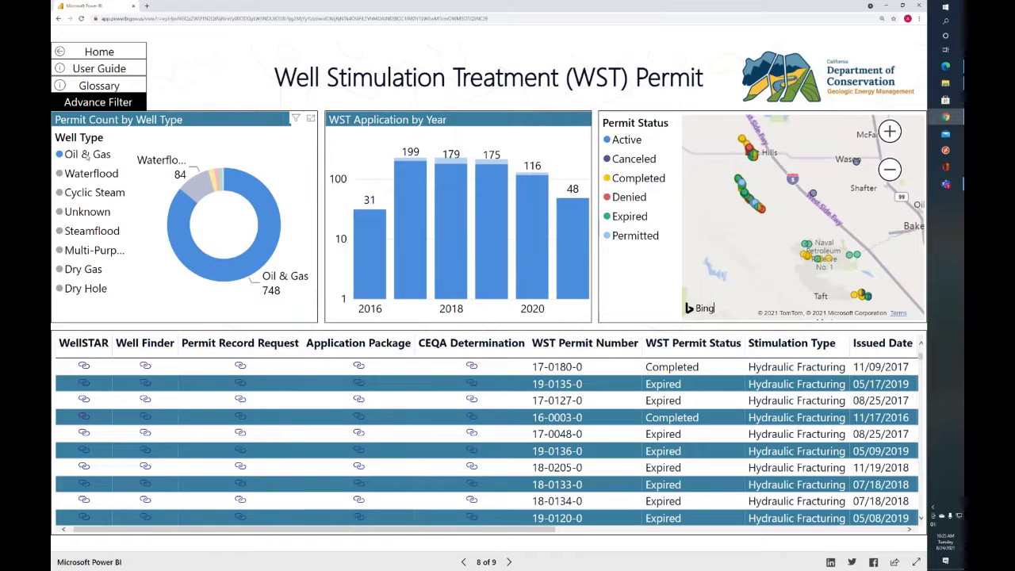
{"action": "left_click", "coordinate": [85, 175]}
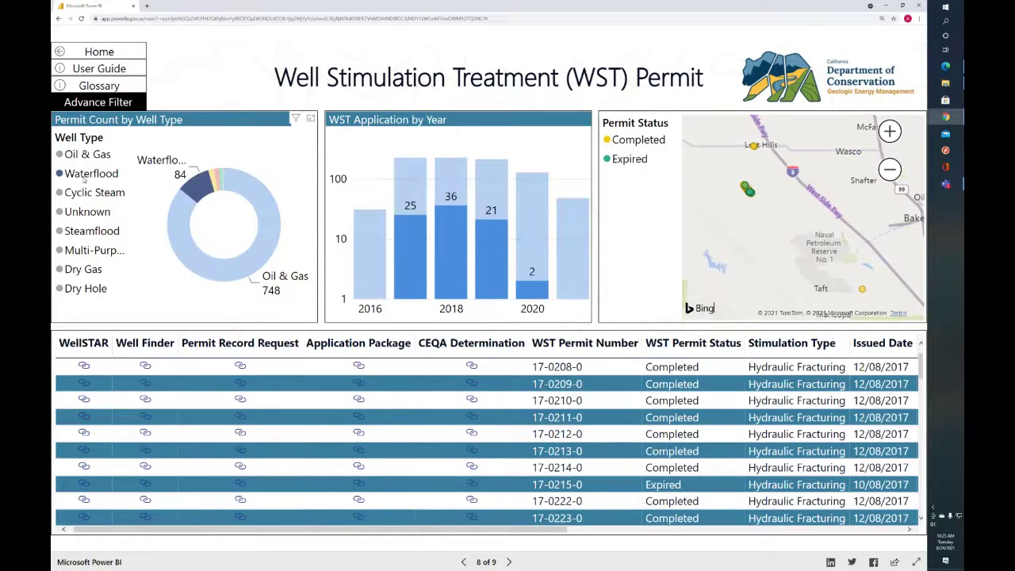
{"action": "left_click", "coordinate": [84, 212]}
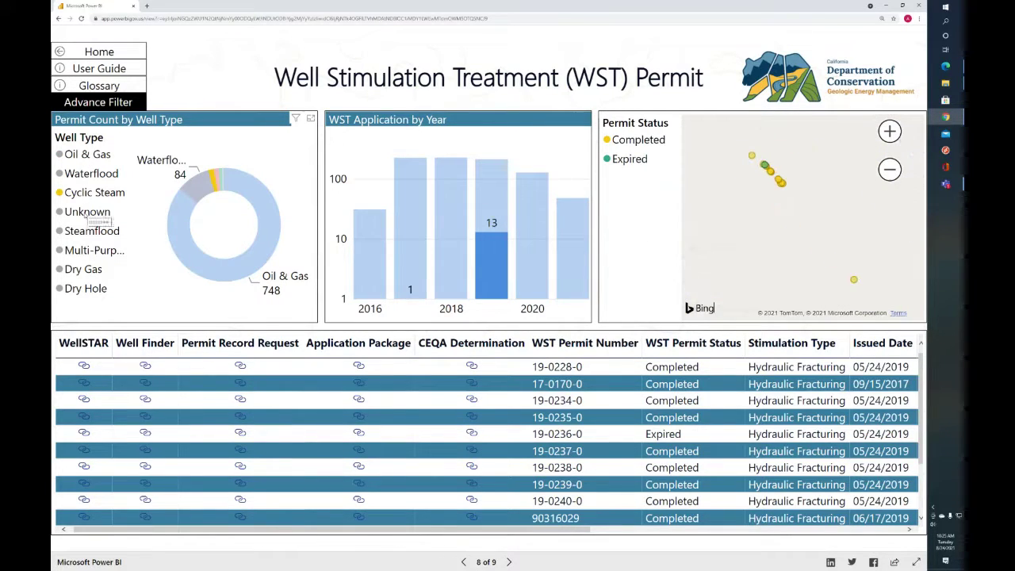
{"action": "left_click", "coordinate": [87, 232]}
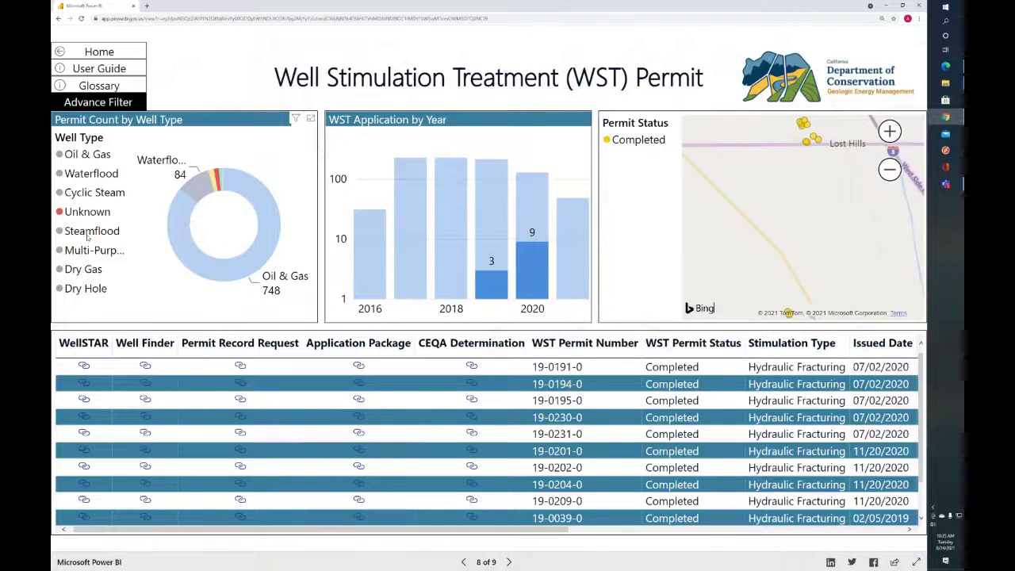
{"action": "left_click", "coordinate": [92, 251]}
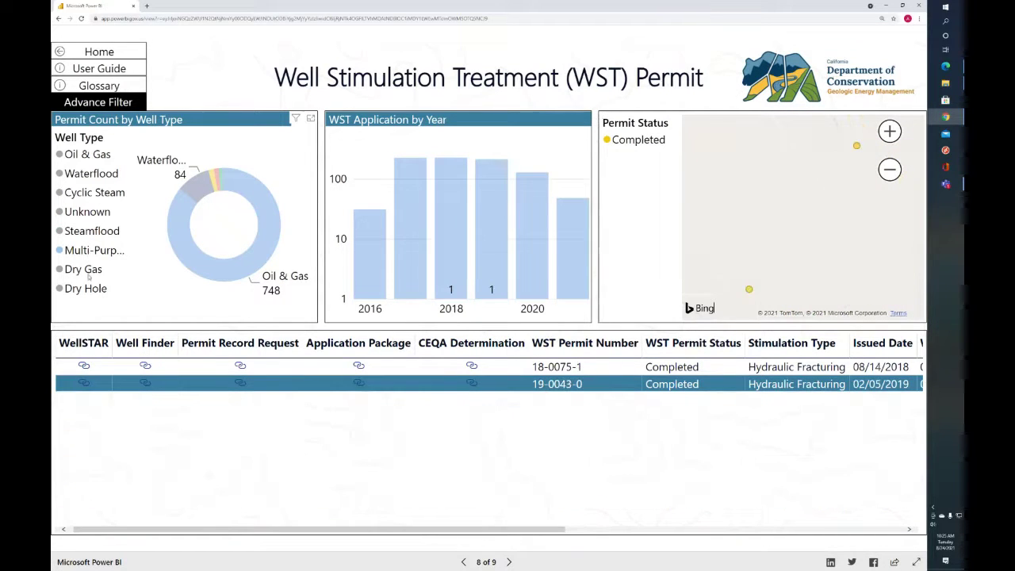
{"action": "left_click", "coordinate": [93, 272]}
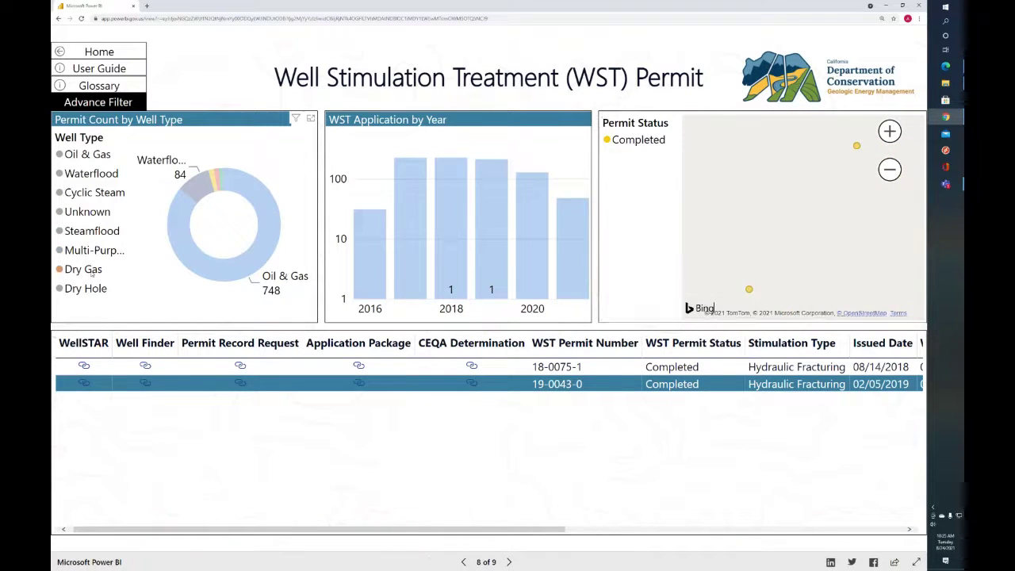
{"action": "left_click", "coordinate": [220, 139]}
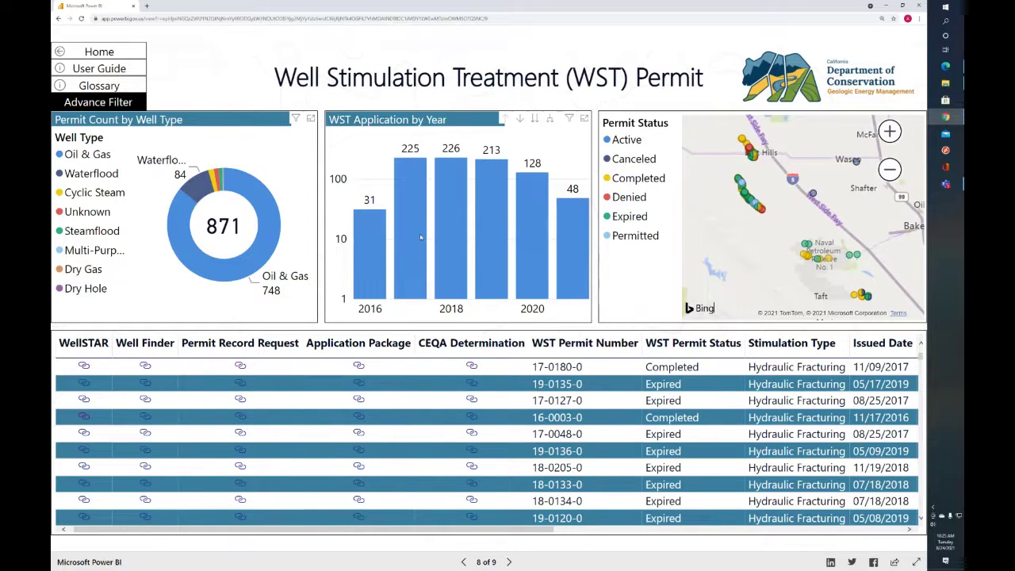
Drill down the WST Application by Year chart into 2020 and within it into Qtr 4
{"action": "mouse_move", "coordinate": [419, 222]}
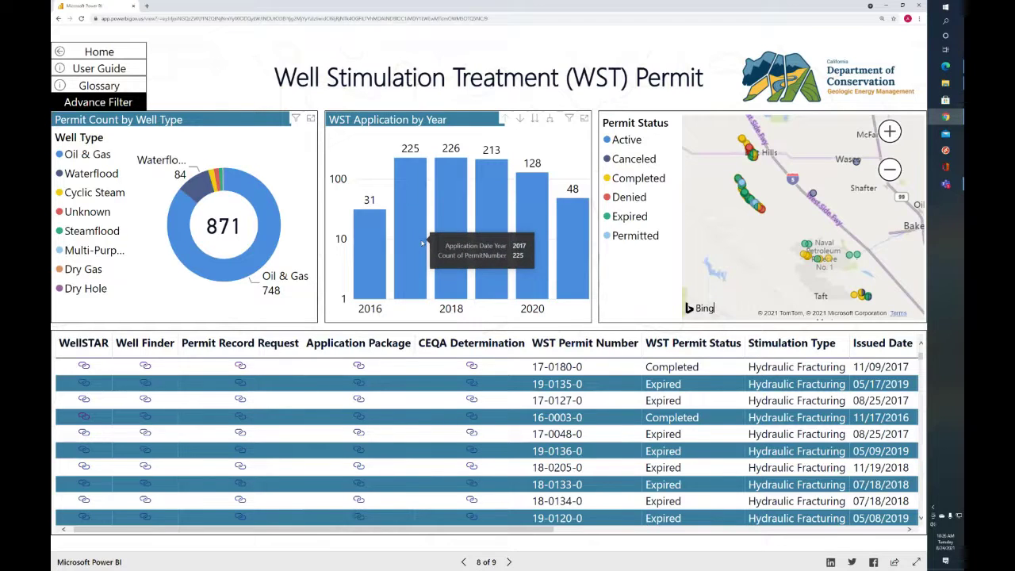
{"action": "left_click", "coordinate": [535, 231]}
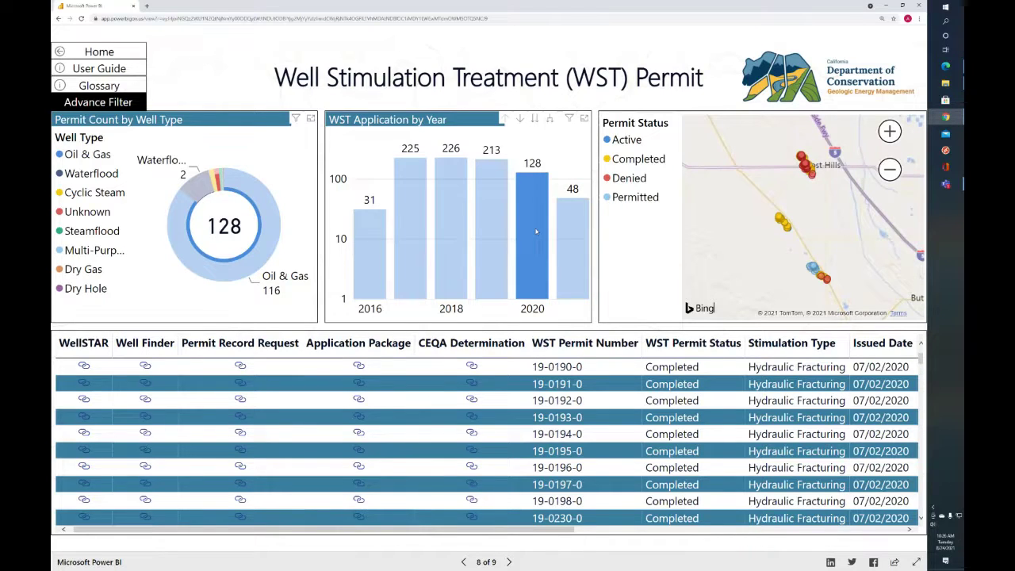
{"action": "right_click", "coordinate": [536, 231]}
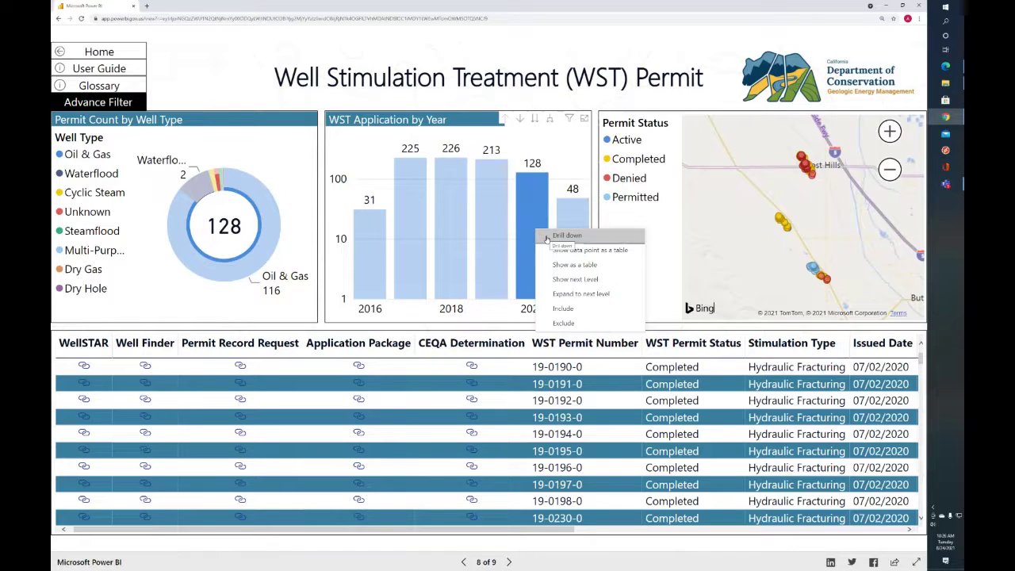
{"action": "left_click", "coordinate": [553, 237]}
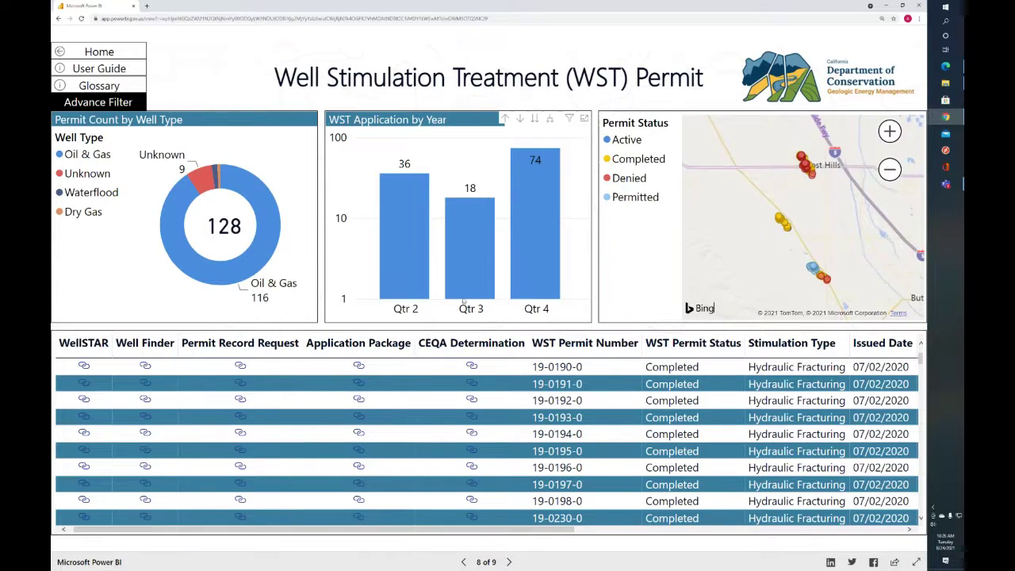
{"action": "mouse_move", "coordinate": [530, 297]}
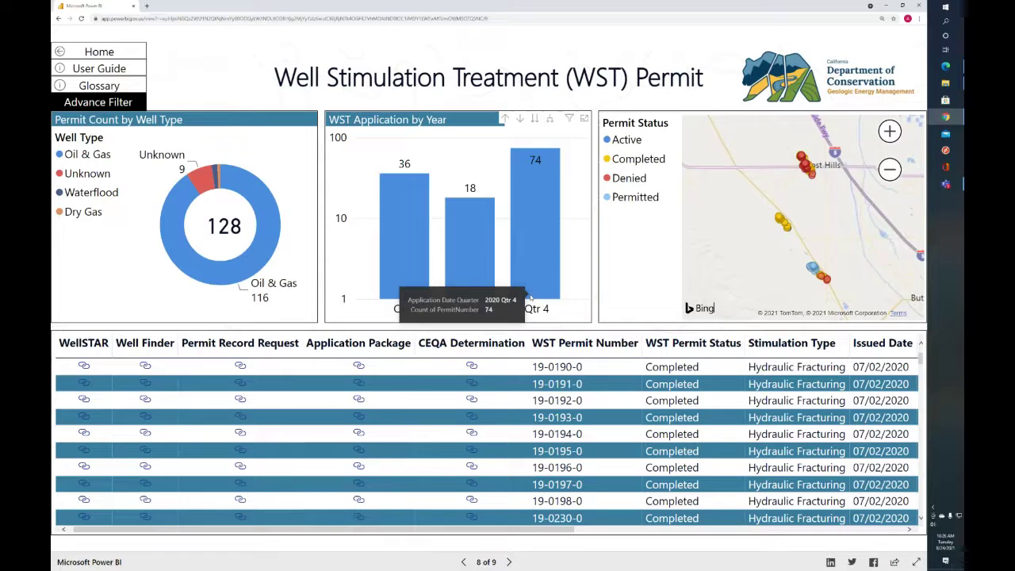
{"action": "right_click", "coordinate": [546, 275]}
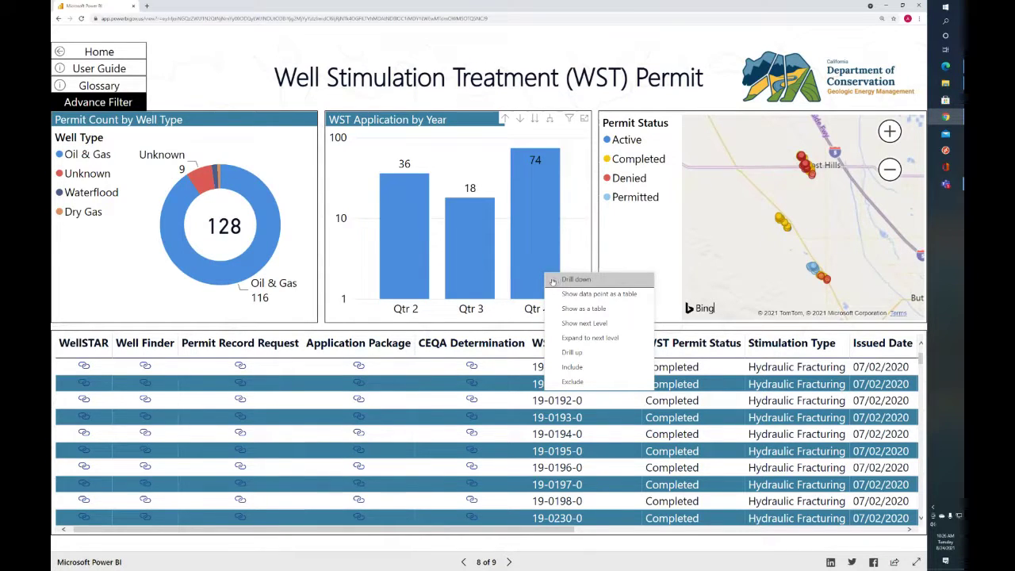
{"action": "right_click", "coordinate": [538, 256]}
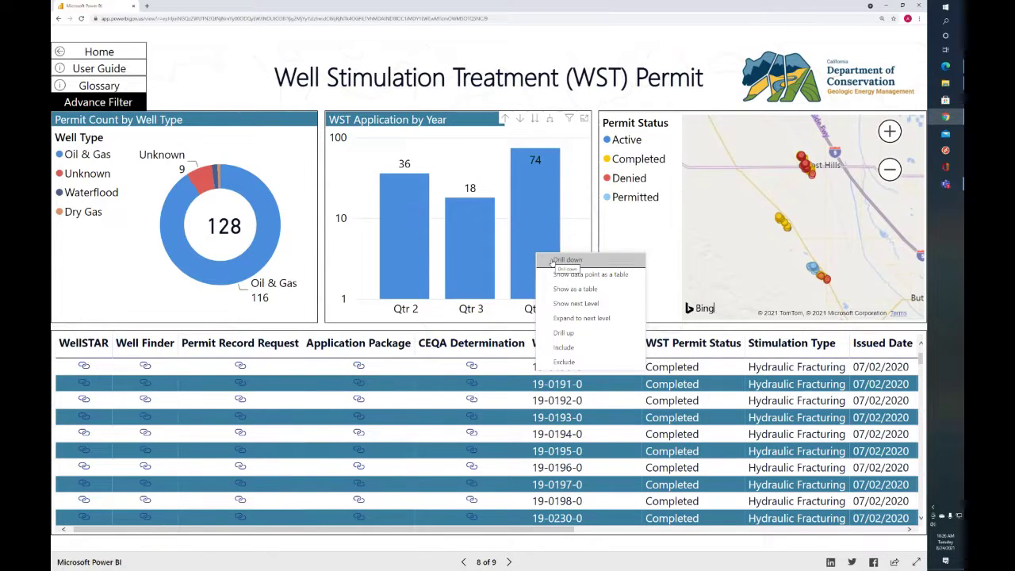
{"action": "left_click", "coordinate": [553, 262]}
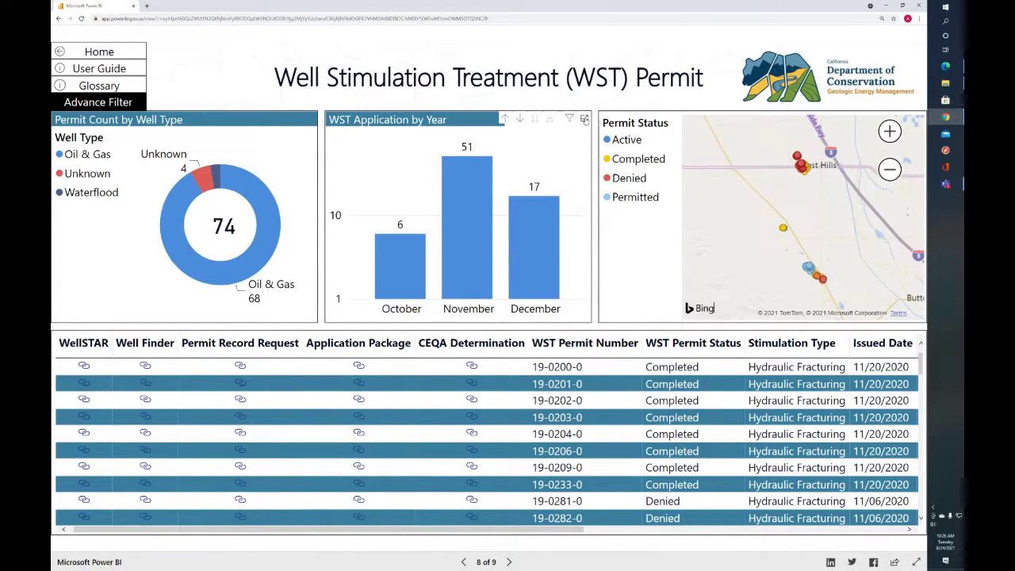
View the monthly WST application chart enlarged and as a table, returning to the report after each view
{"action": "left_click", "coordinate": [585, 119]}
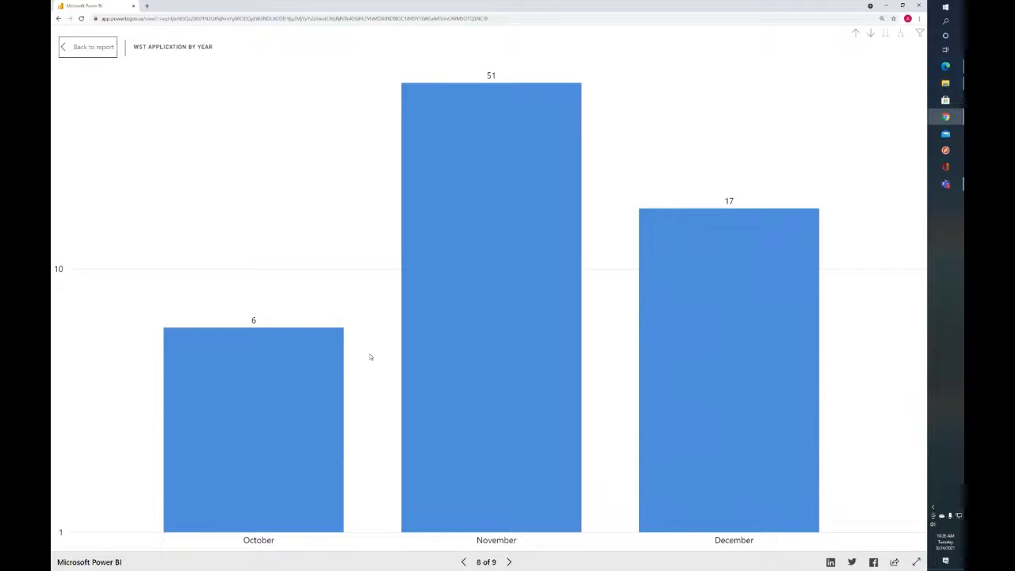
{"action": "left_click", "coordinate": [81, 48]}
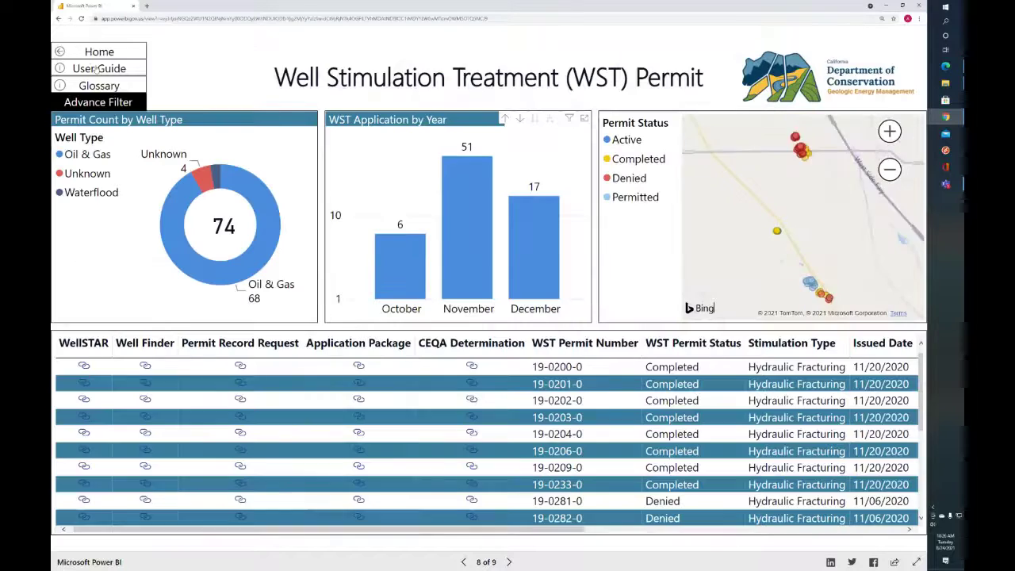
{"action": "right_click", "coordinate": [531, 211]}
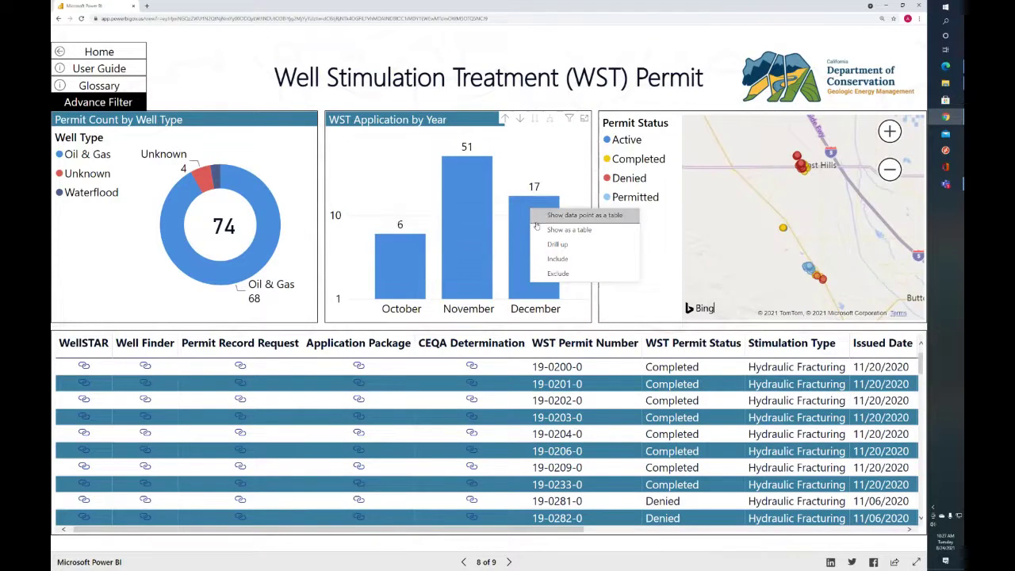
{"action": "left_click", "coordinate": [538, 232]}
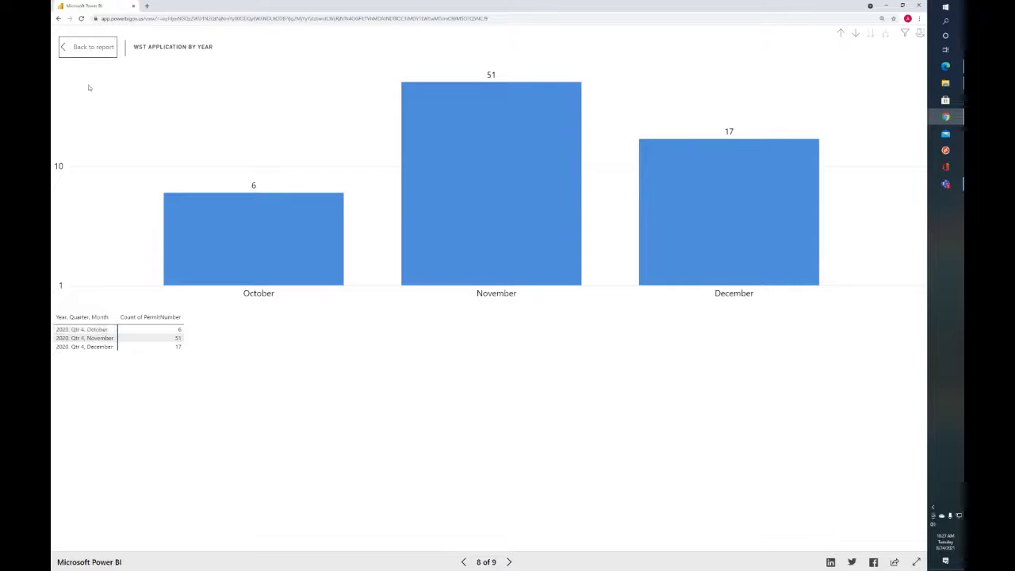
{"action": "left_click", "coordinate": [90, 50]}
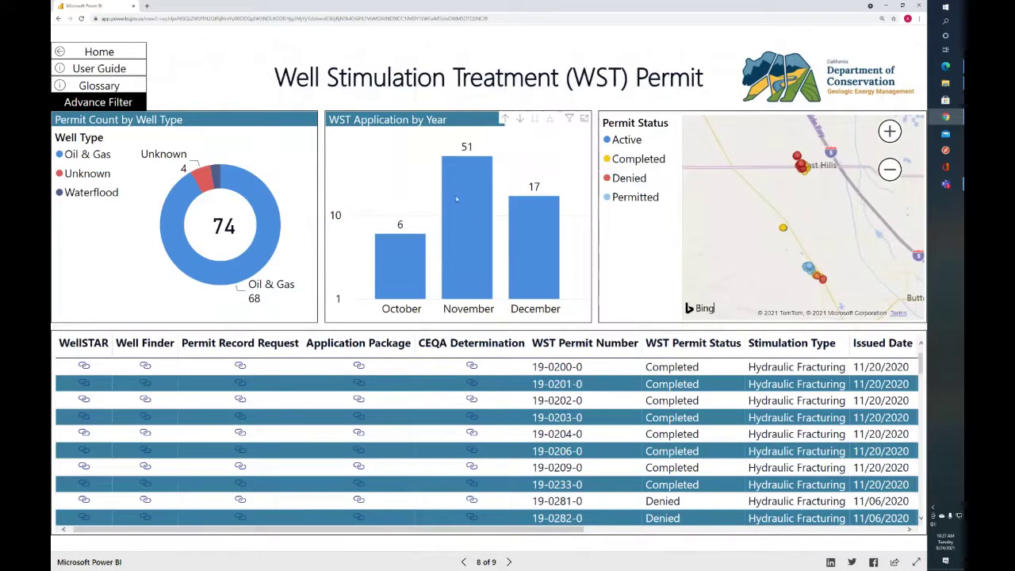
Show the December data point's permit records as a table and return to the report
{"action": "mouse_move", "coordinate": [536, 216]}
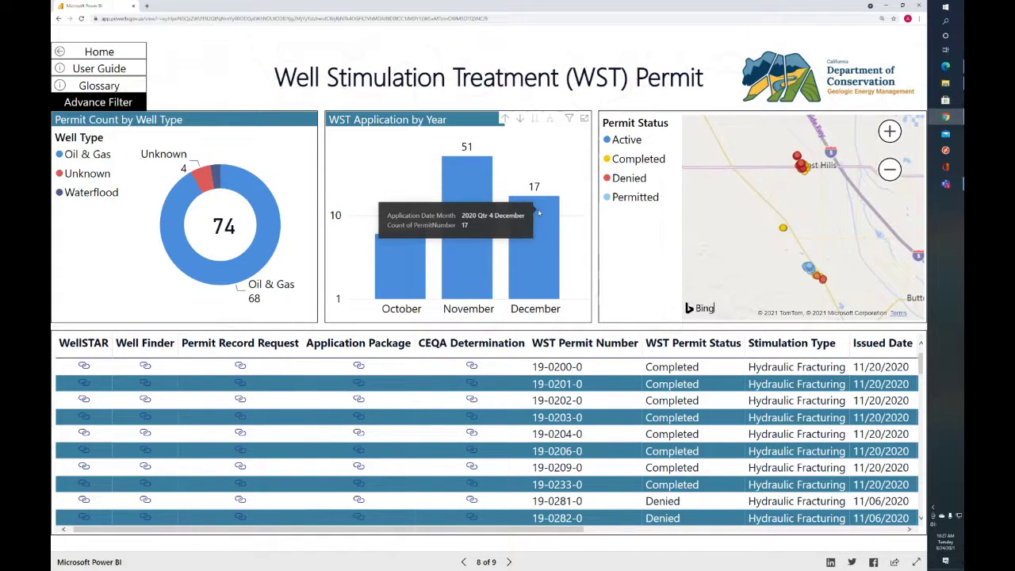
{"action": "right_click", "coordinate": [537, 212]}
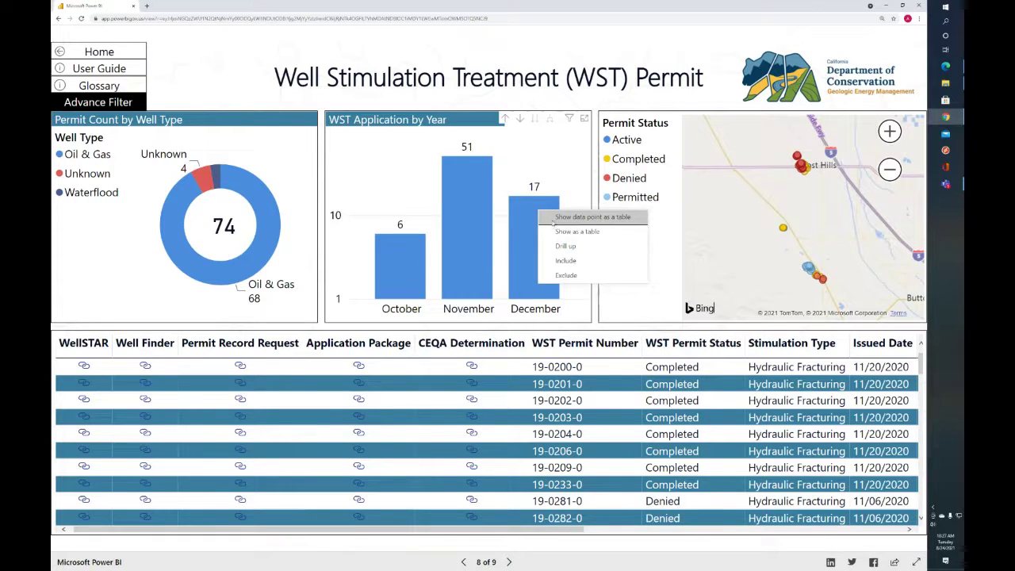
{"action": "left_click", "coordinate": [553, 218]}
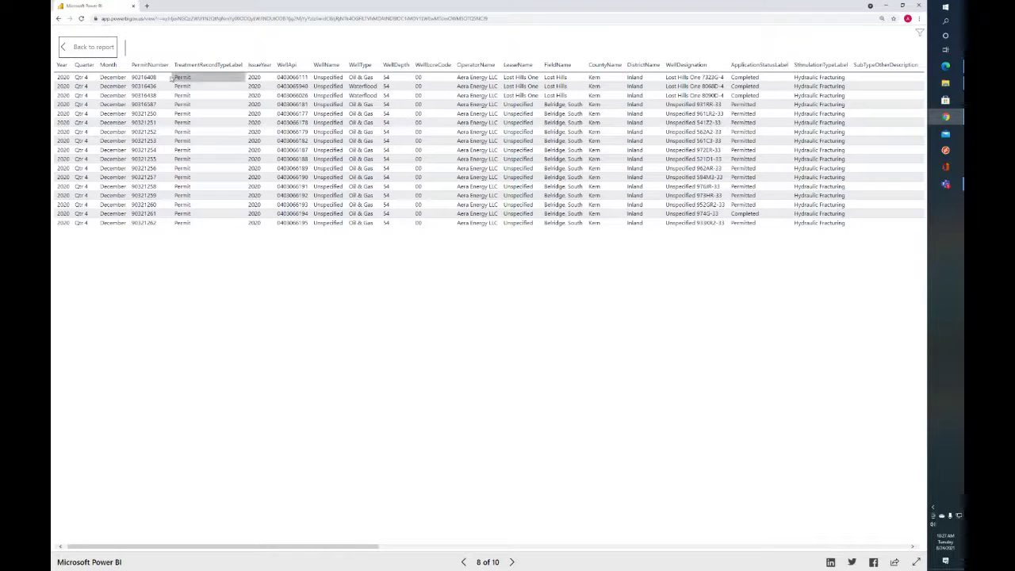
{"action": "left_click", "coordinate": [77, 50]}
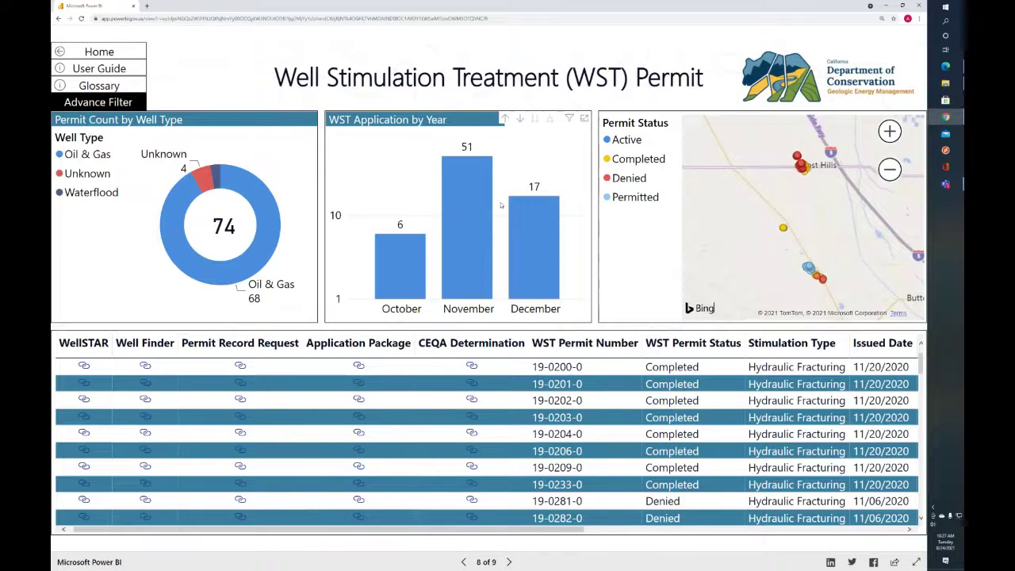
Clear all report filters through the advanced filter to reset the charts to all years
{"action": "left_click", "coordinate": [112, 103]}
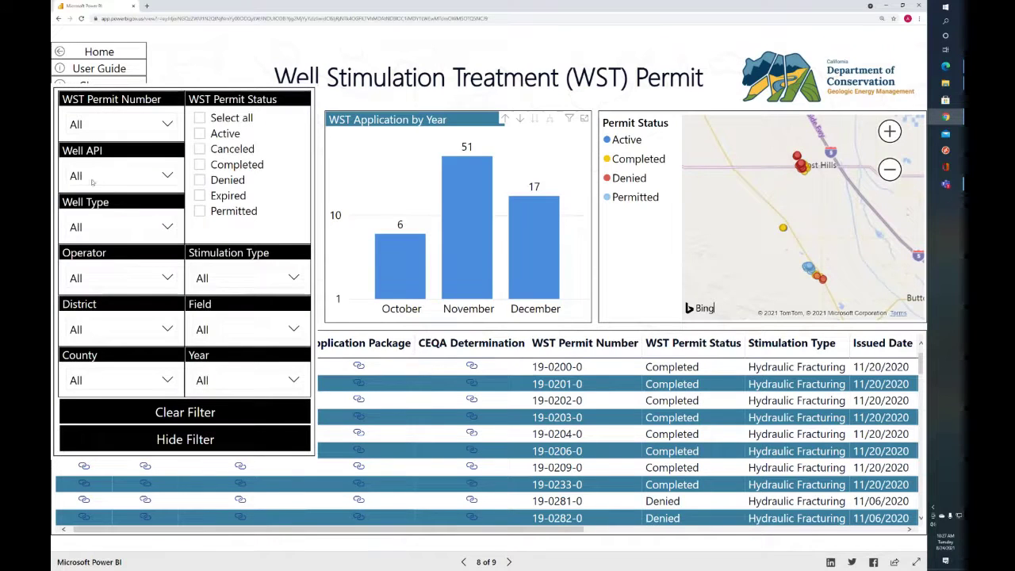
{"action": "left_click", "coordinate": [211, 413]}
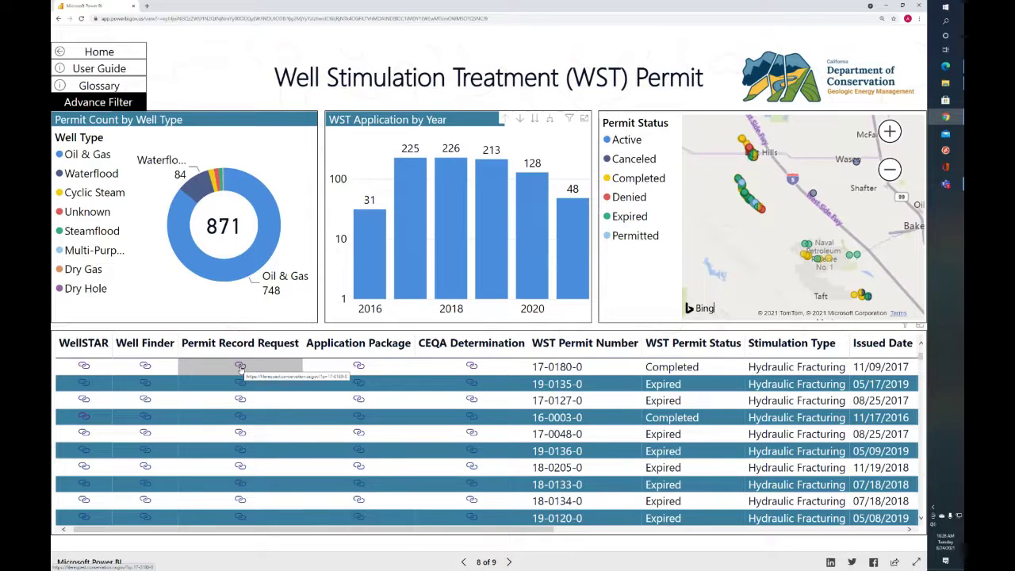
View the permit record request and CEQA determination file listings for permit 17-0180-0, returning to the report after each
{"action": "left_click", "coordinate": [240, 366]}
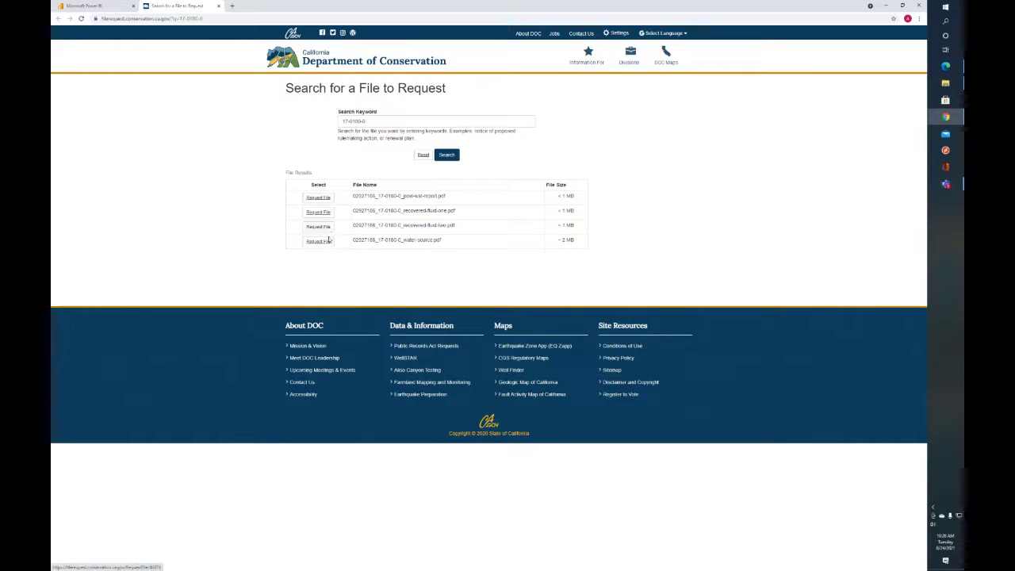
{"action": "left_click", "coordinate": [94, 6]}
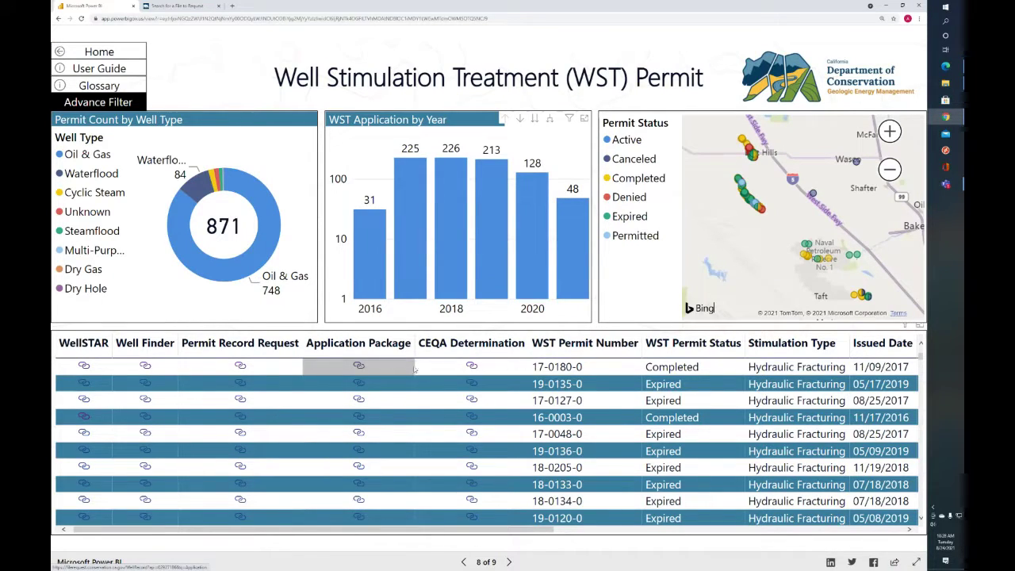
{"action": "left_click", "coordinate": [472, 366]}
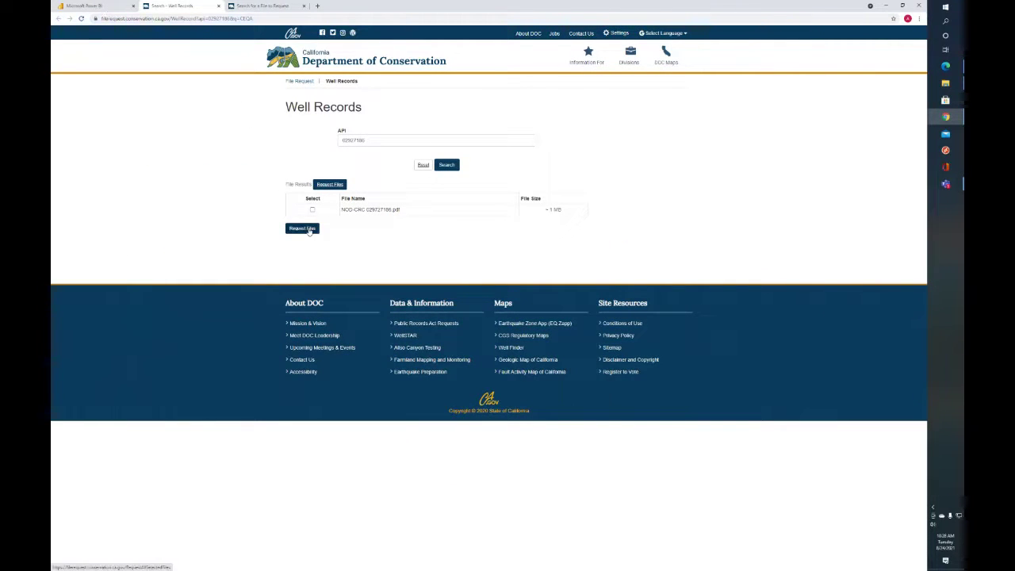
{"action": "left_click", "coordinate": [79, 6]}
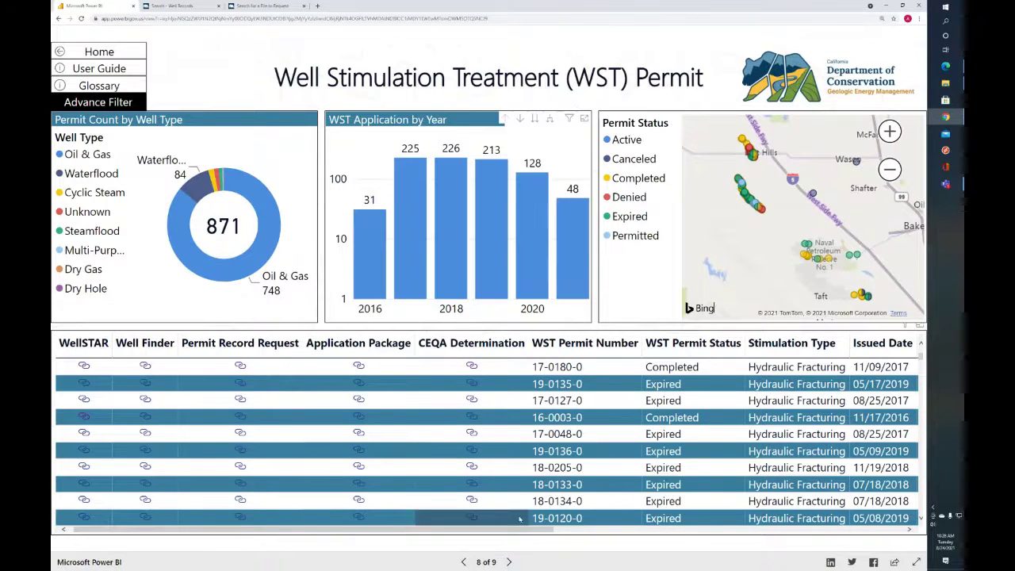
Examine the permit table's further columns and rows in the enlarged view, and select permit 19-0122-0 back in the report
{"action": "left_click_drag", "start_coordinate": [520, 531], "coordinate": [825, 531]}
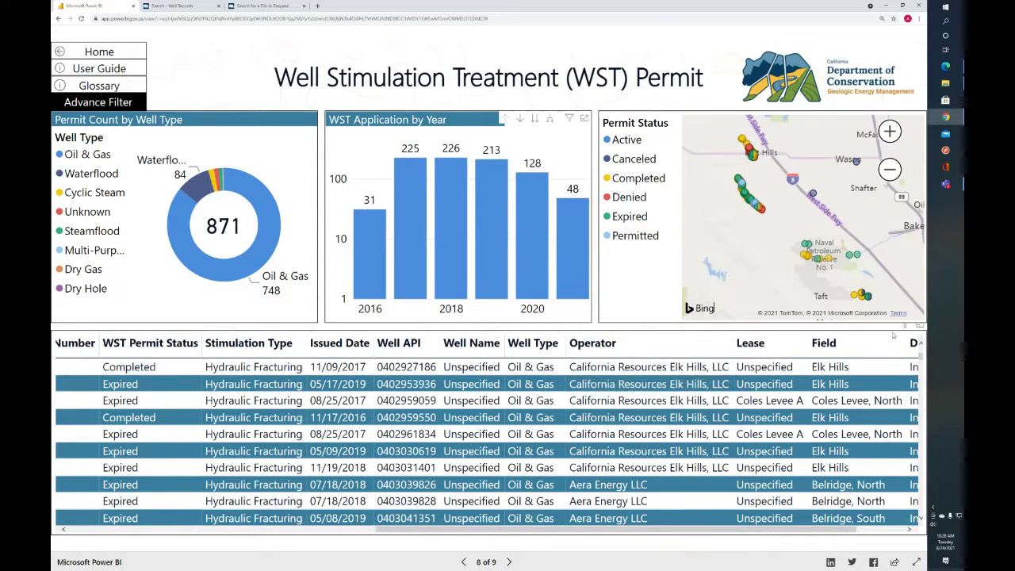
{"action": "left_click", "coordinate": [921, 326]}
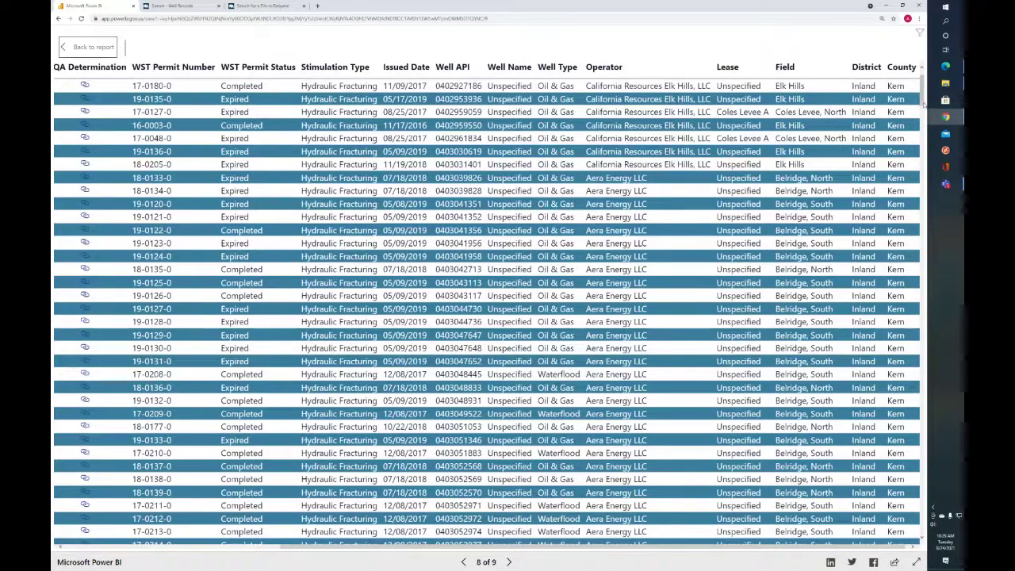
{"action": "scroll", "coordinate": [920, 103], "scroll_direction": "down", "scroll_amount": 6}
{"action": "scroll", "coordinate": [916, 111], "scroll_direction": "up", "scroll_amount": 3}
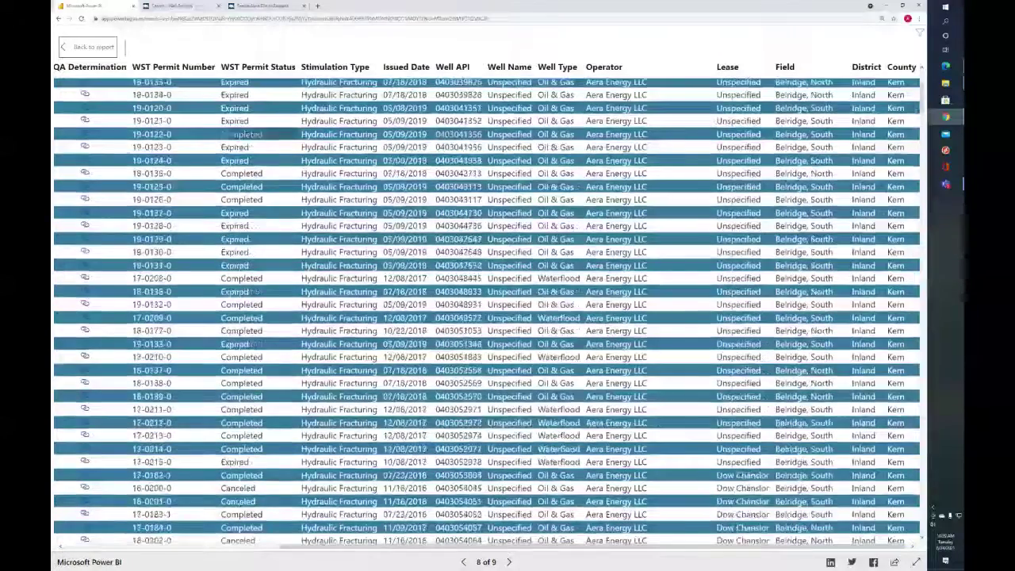
{"action": "left_click", "coordinate": [83, 51]}
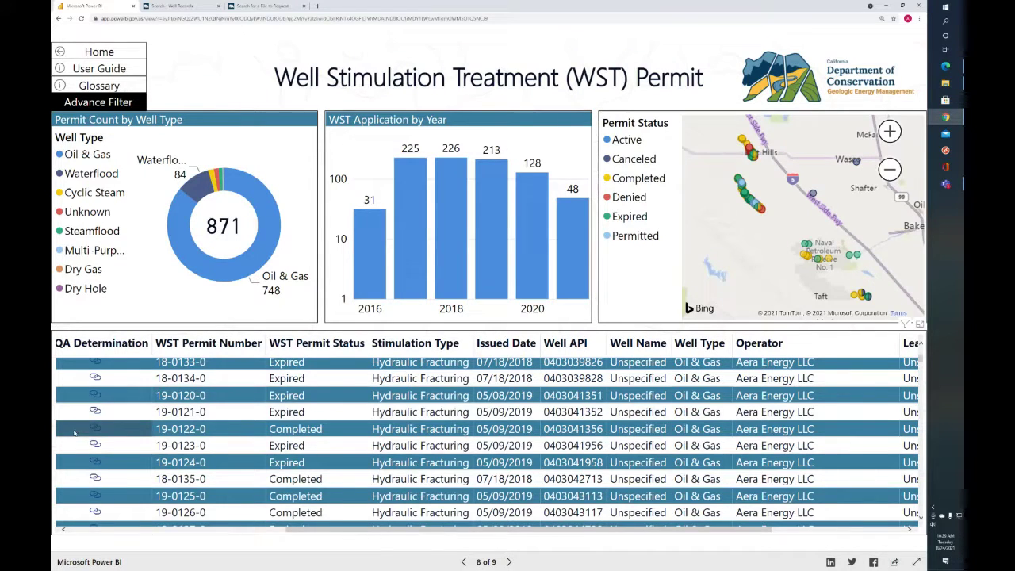
{"action": "left_click", "coordinate": [75, 433]}
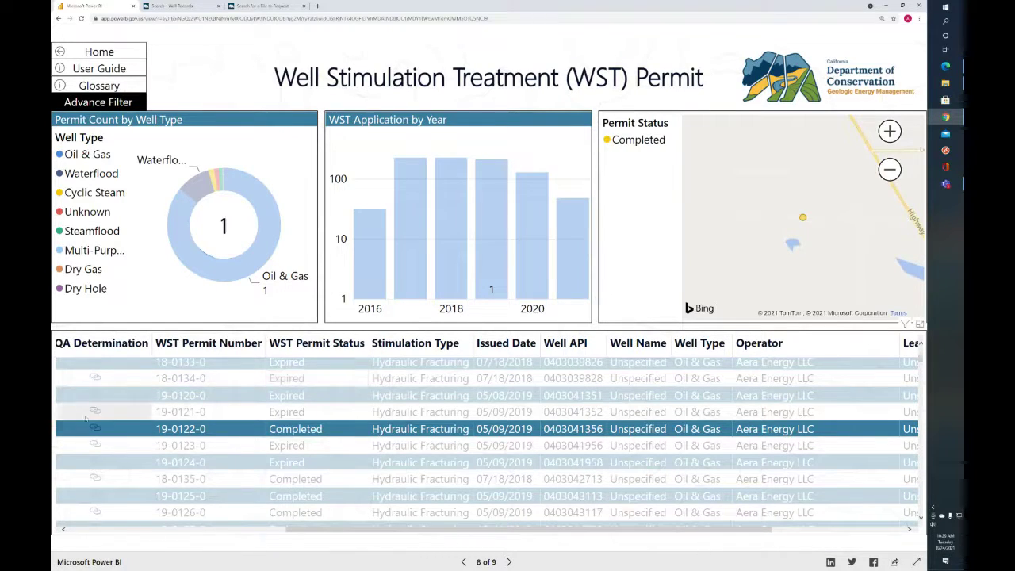
Move to the Well Stimulation Treatment (WST) Disclosure report with no permit selected, and view its user guide before returning
{"action": "left_click", "coordinate": [114, 429]}
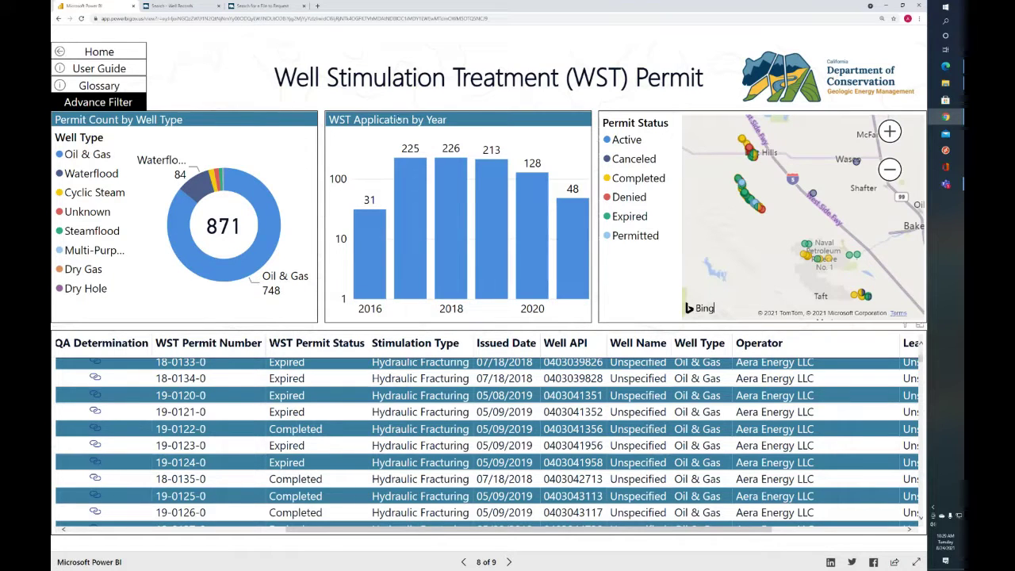
{"action": "left_click", "coordinate": [510, 562]}
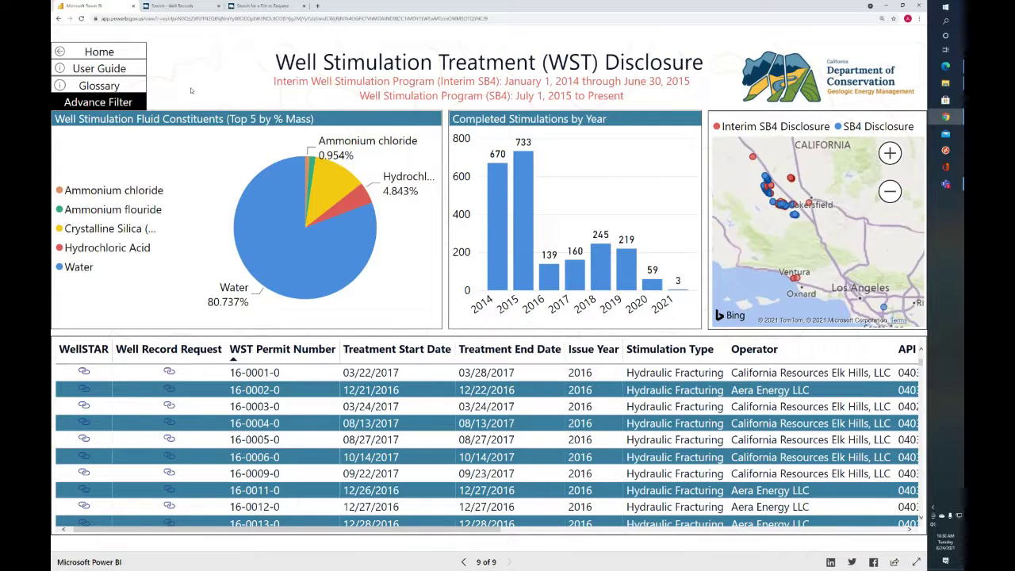
{"action": "left_click", "coordinate": [115, 71]}
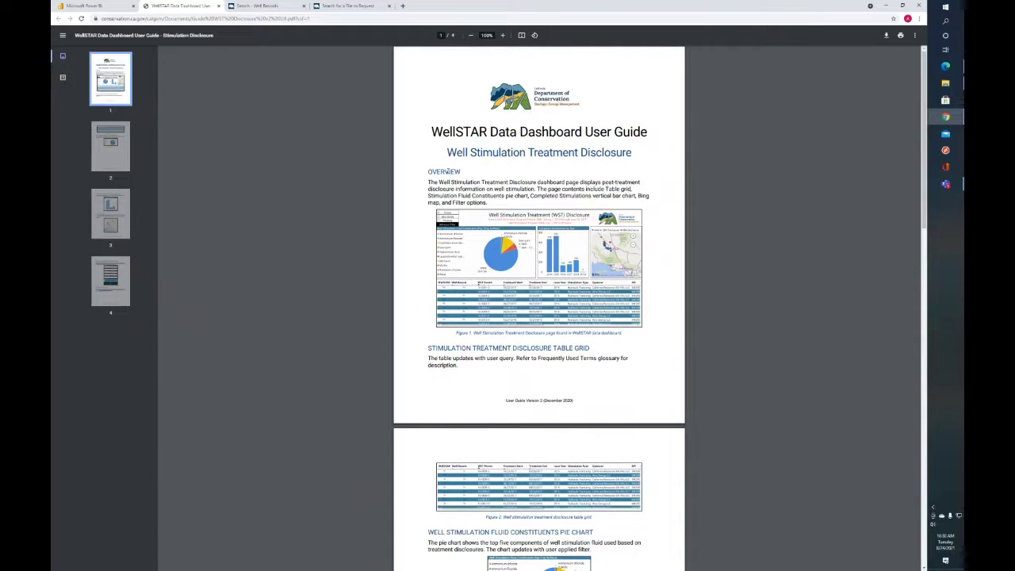
{"action": "left_click", "coordinate": [87, 6]}
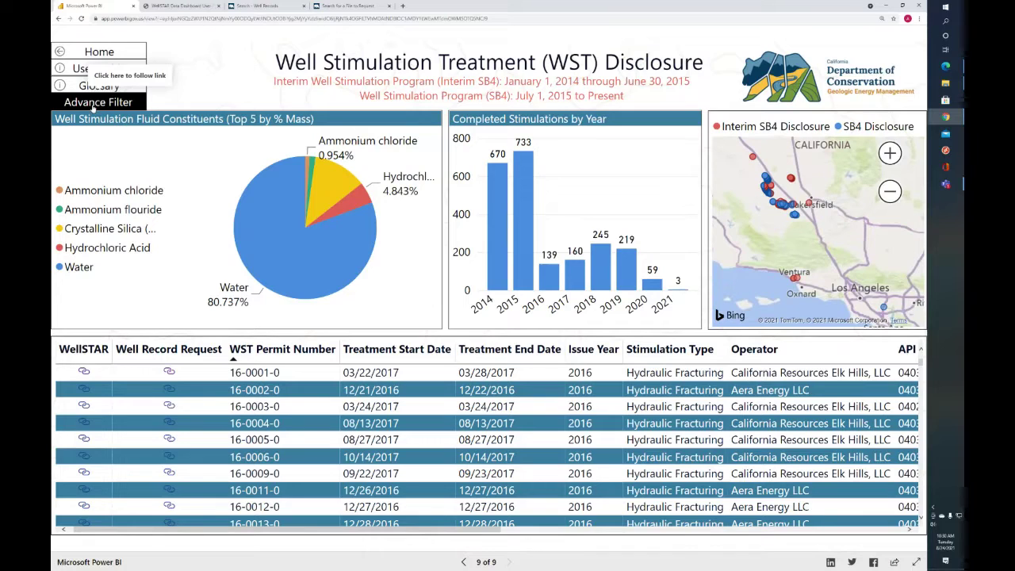
Examine the Water Source Type and Chemical Constituent options in the disclosure report's advanced filter, then hide the filter
{"action": "left_click", "coordinate": [93, 103]}
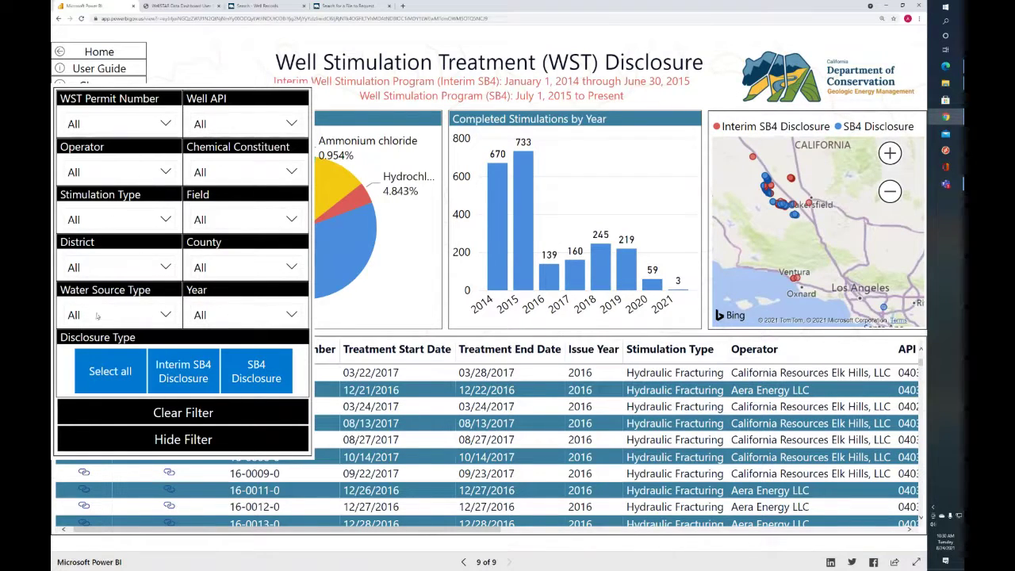
{"action": "left_click", "coordinate": [165, 315]}
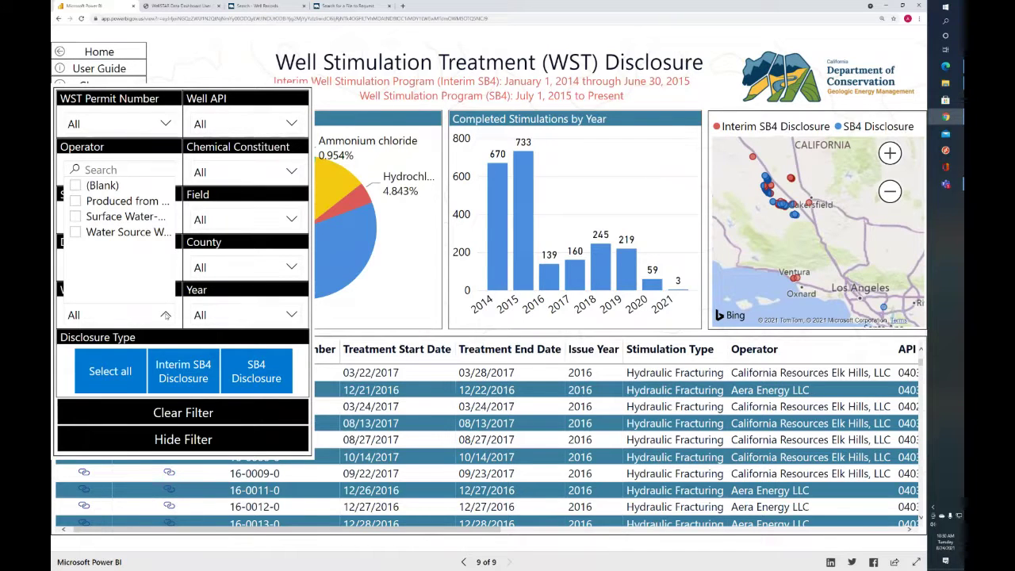
{"action": "left_click", "coordinate": [165, 315]}
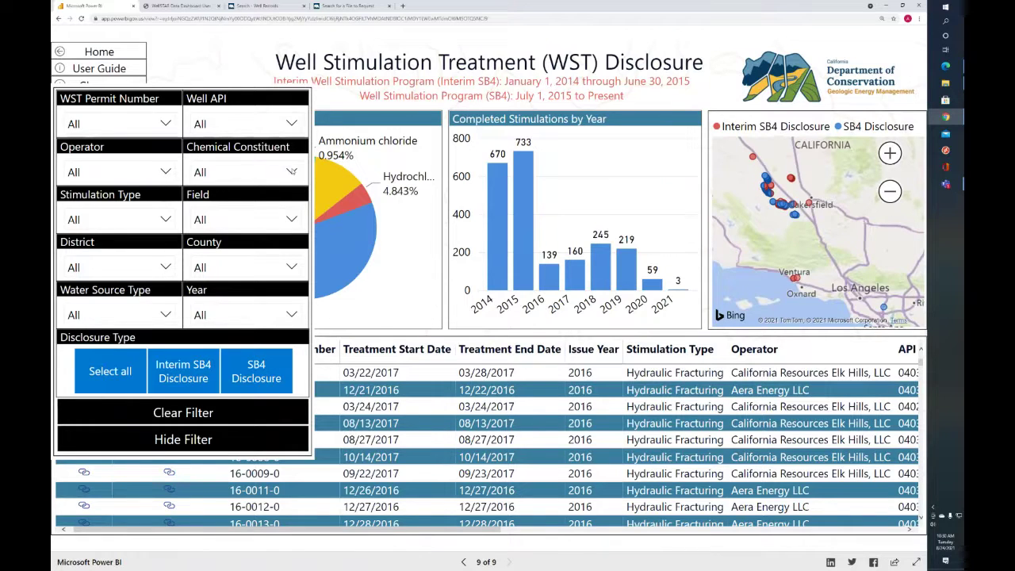
{"action": "left_click", "coordinate": [293, 174]}
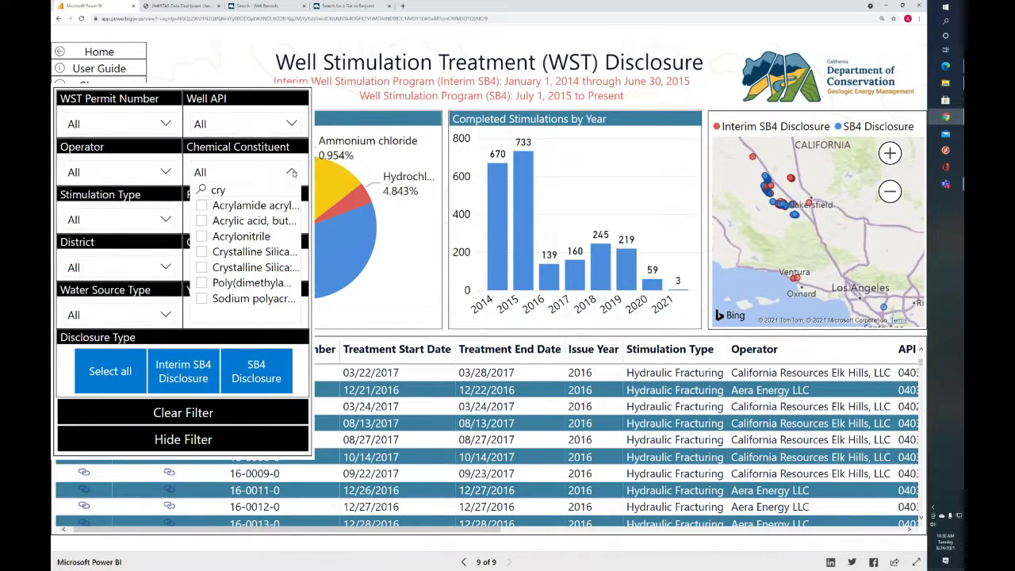
{"action": "left_click", "coordinate": [293, 174]}
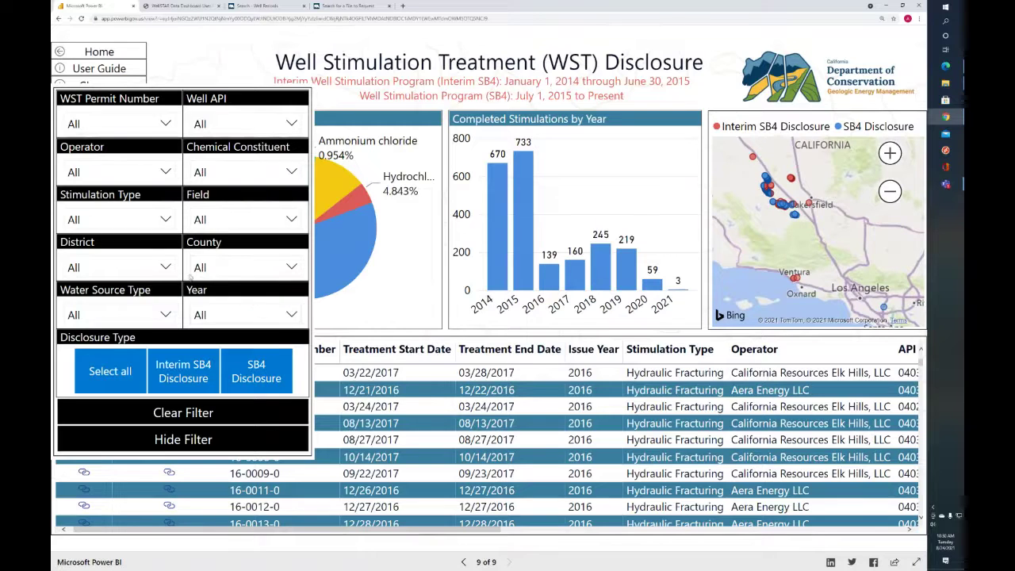
{"action": "left_click", "coordinate": [164, 444]}
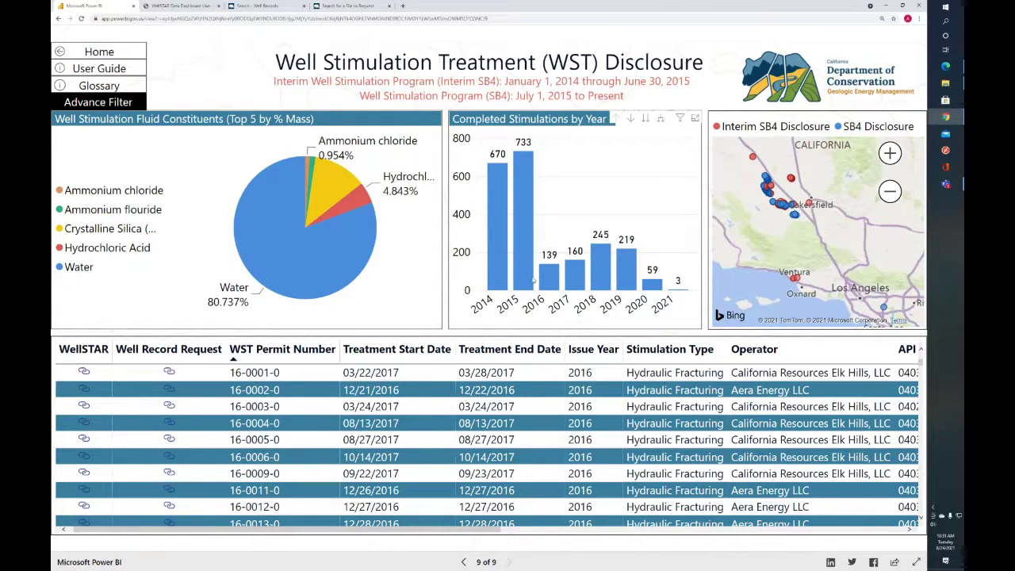
Drill down the Completed Stimulations chart into 2019 and further into the months of Qtr 3
{"action": "mouse_move", "coordinate": [524, 273]}
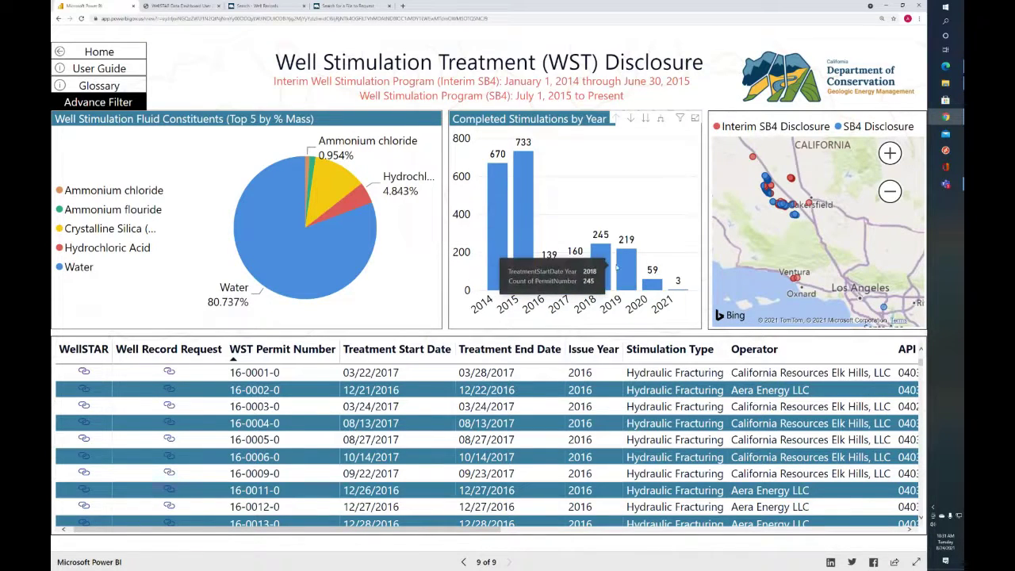
{"action": "left_click", "coordinate": [626, 270]}
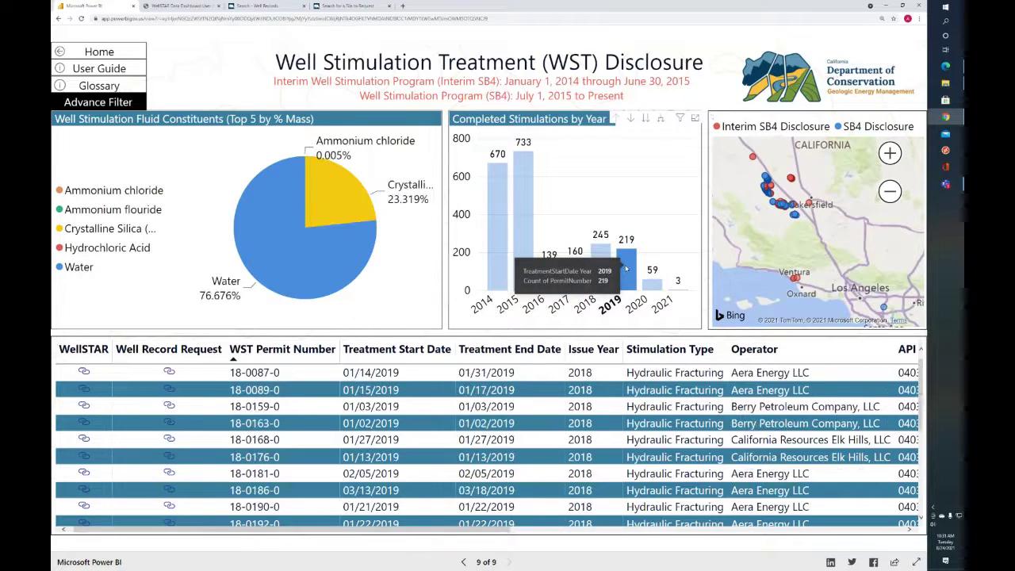
{"action": "right_click", "coordinate": [626, 270]}
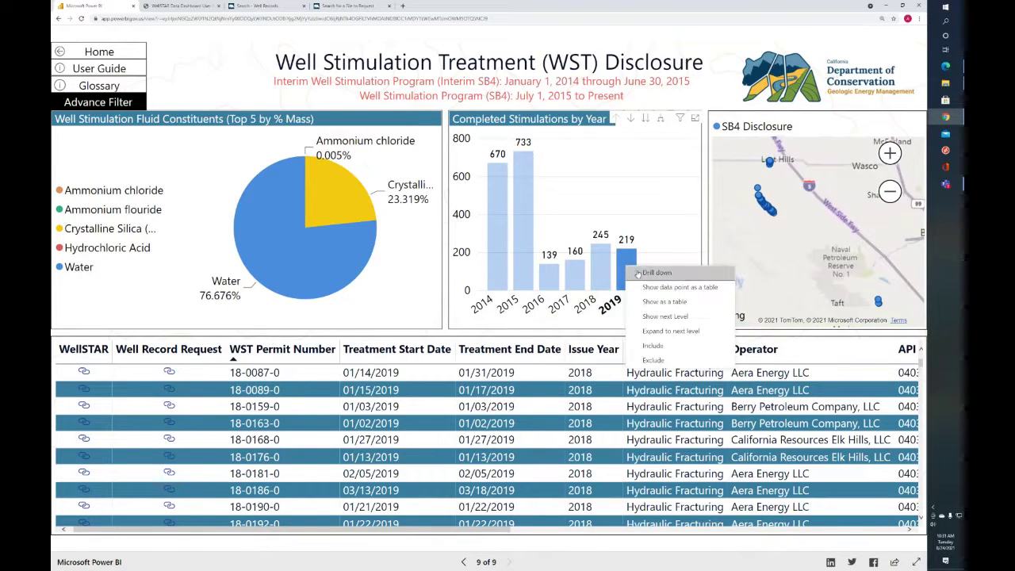
{"action": "left_click", "coordinate": [636, 273]}
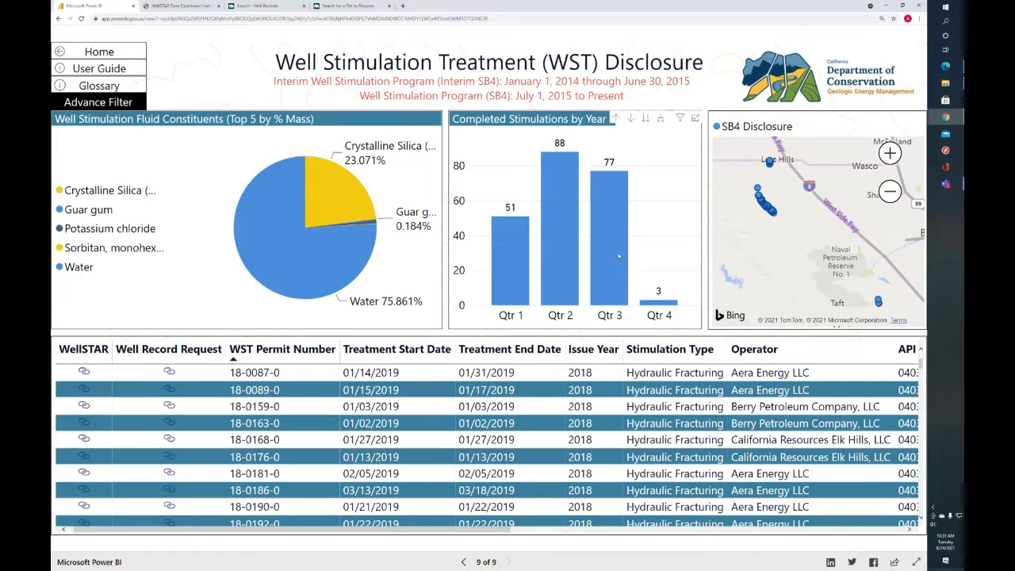
{"action": "right_click", "coordinate": [635, 273]}
{"action": "left_click", "coordinate": [648, 258]}
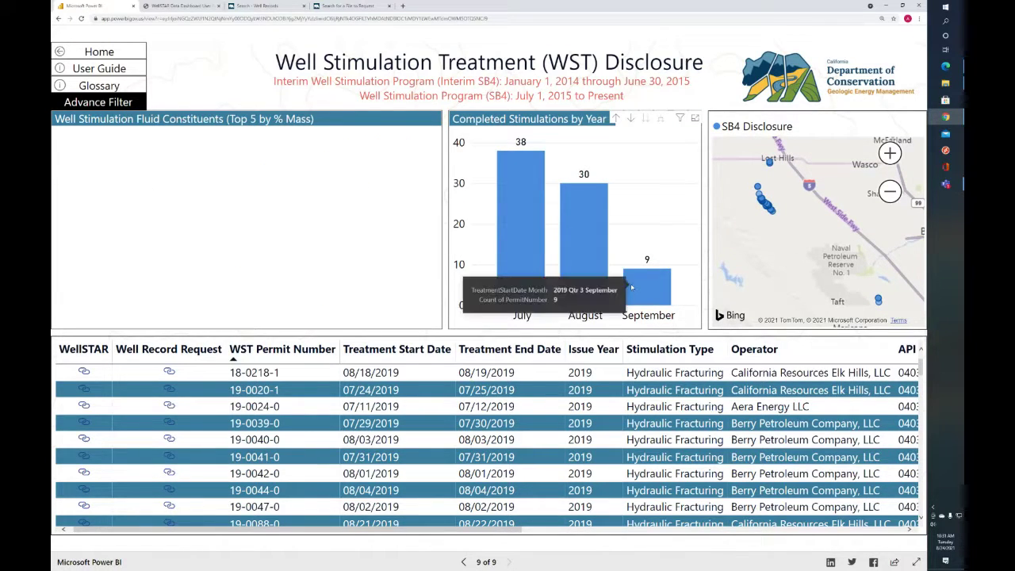
Clear the disclosure report's filters to reset the charts and table to all years
{"action": "left_click", "coordinate": [129, 103]}
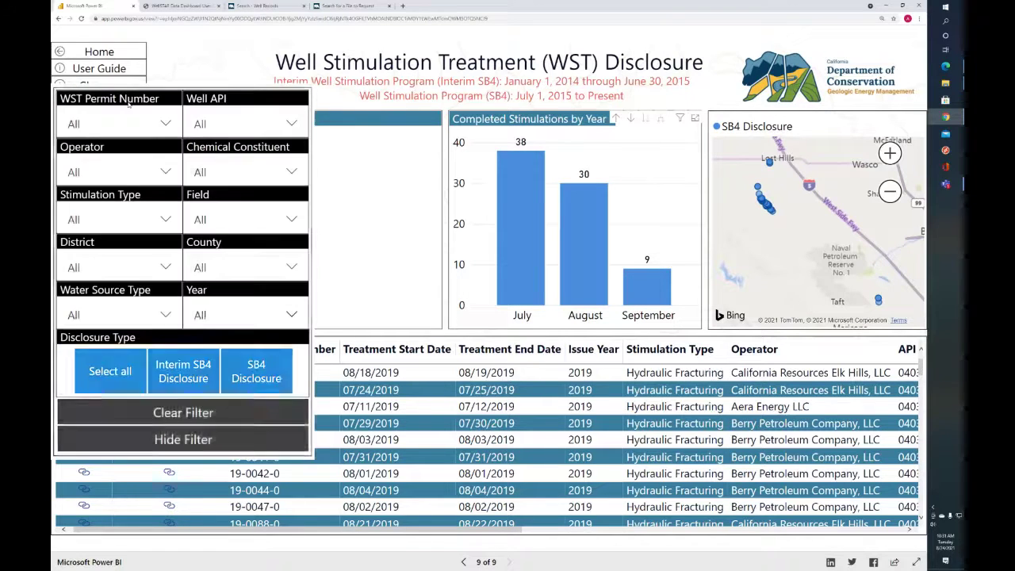
{"action": "left_click", "coordinate": [164, 414]}
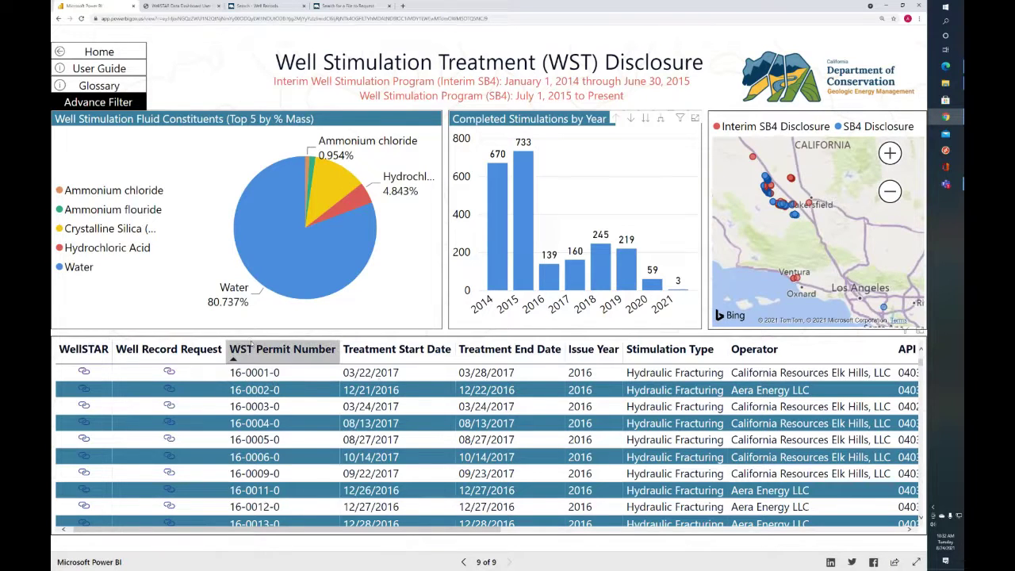
Examine the disclosure table's further columns, including the fluid volumes, Water Source Type and Water Source Name
{"action": "left_click_drag", "start_coordinate": [463, 529], "coordinate": [766, 555]}
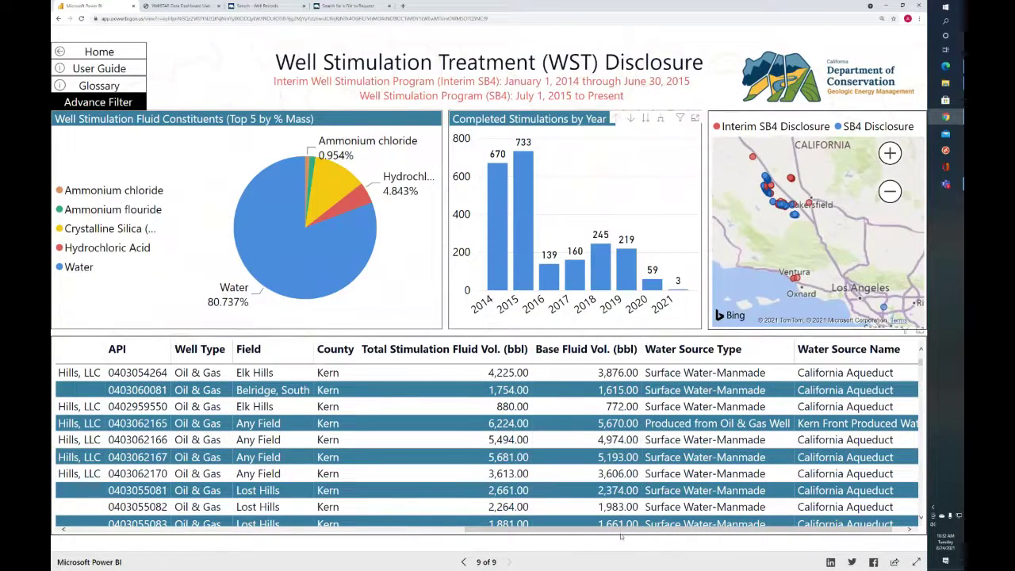
{"action": "scroll", "coordinate": [687, 439], "scroll_direction": "right", "scroll_amount": 1}
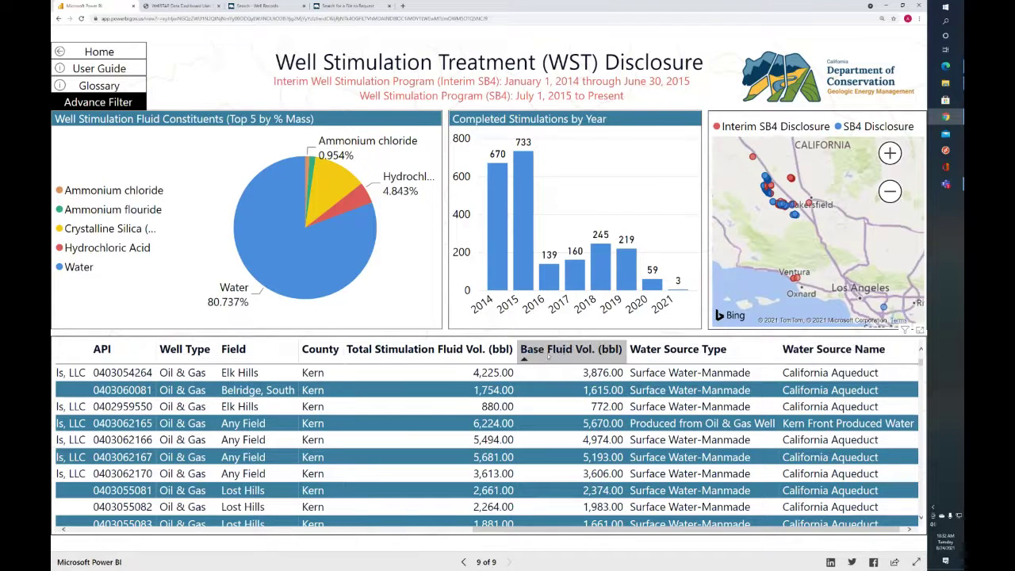
{"action": "left_click", "coordinate": [875, 561]}
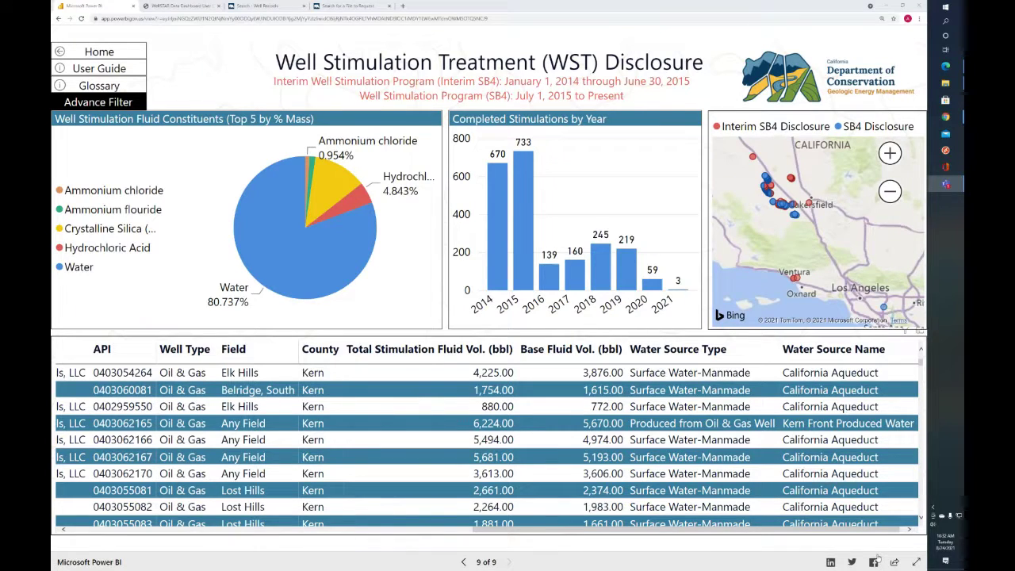
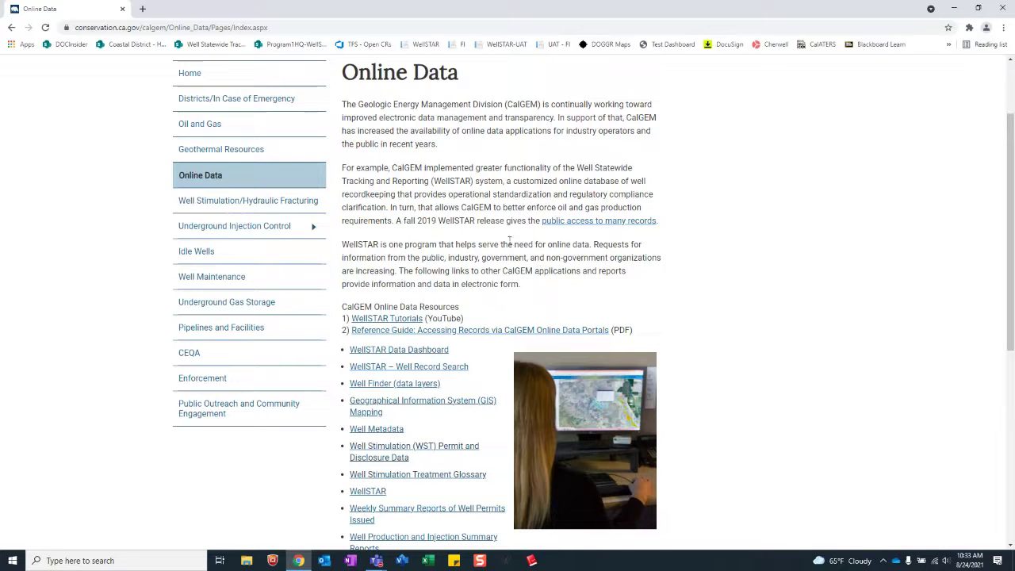
Open the WellSTAR page from CalGEM's Online Data resources and follow its update link to the public WellSTAR site
{"action": "scroll", "coordinate": [510, 242], "scroll_direction": "down", "scroll_amount": 2}
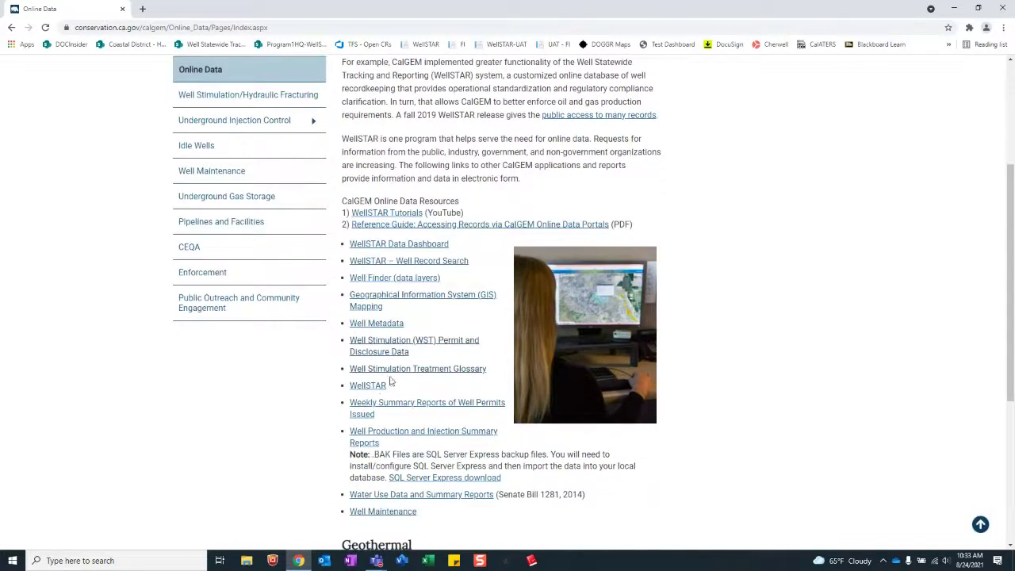
{"action": "left_click", "coordinate": [375, 388]}
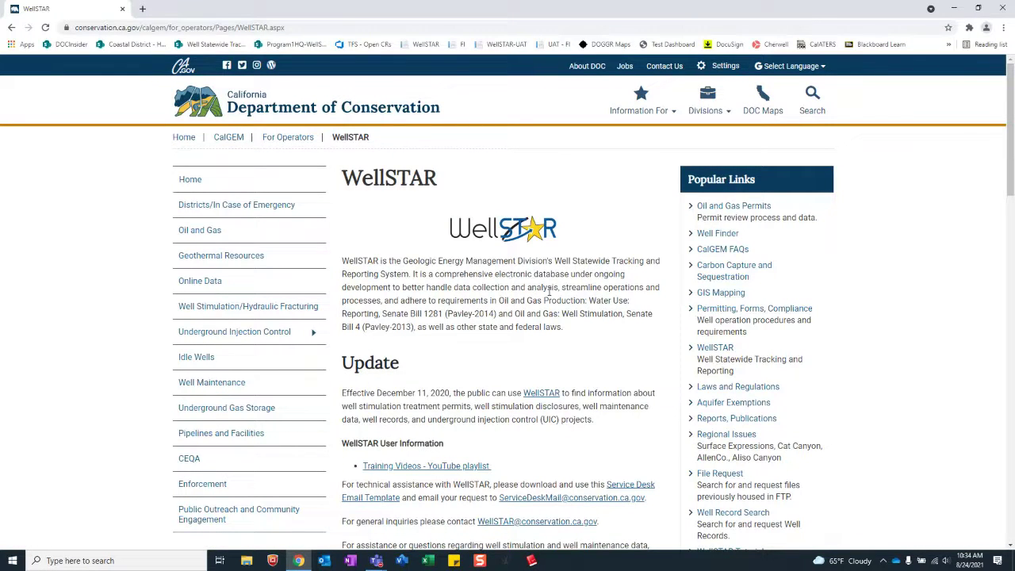
{"action": "scroll", "coordinate": [518, 276], "scroll_direction": "down", "scroll_amount": 1}
{"action": "scroll", "coordinate": [518, 275], "scroll_direction": "down", "scroll_amount": 1}
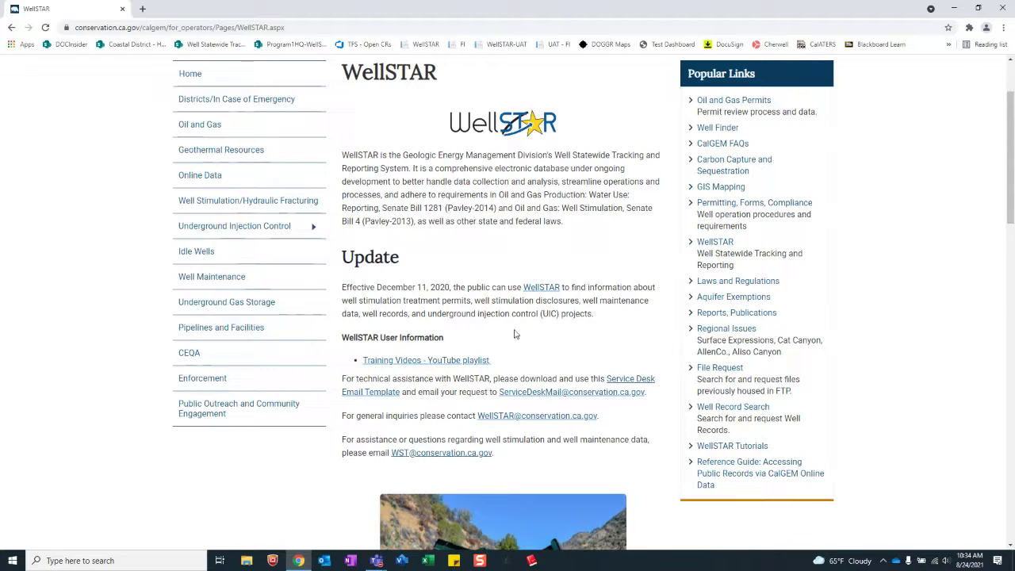
{"action": "left_click", "coordinate": [545, 291]}
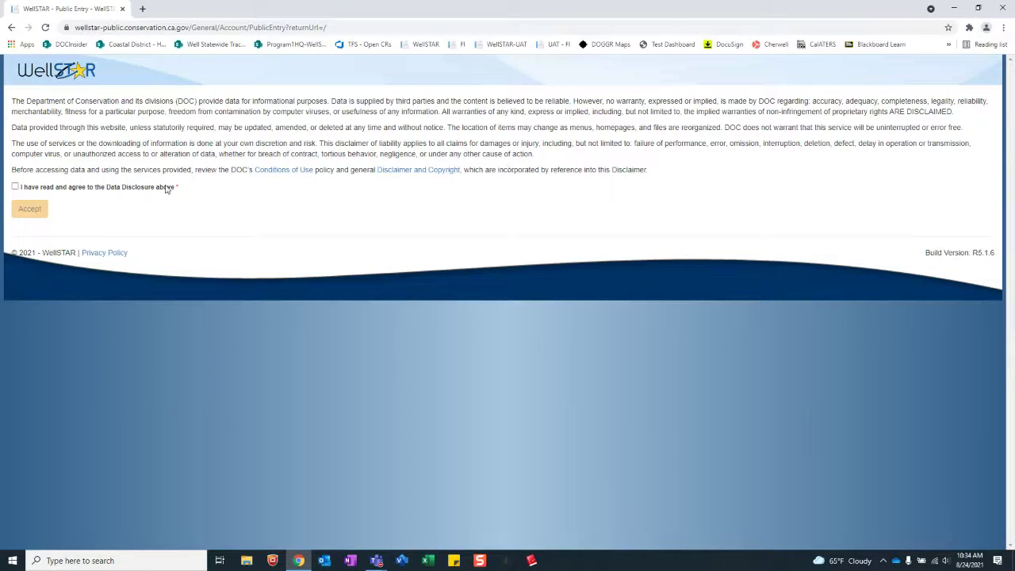
Agree to and accept the Data Disclosure, and open the Well Stimulation (WST) data in WellSTAR
{"action": "left_click", "coordinate": [119, 187]}
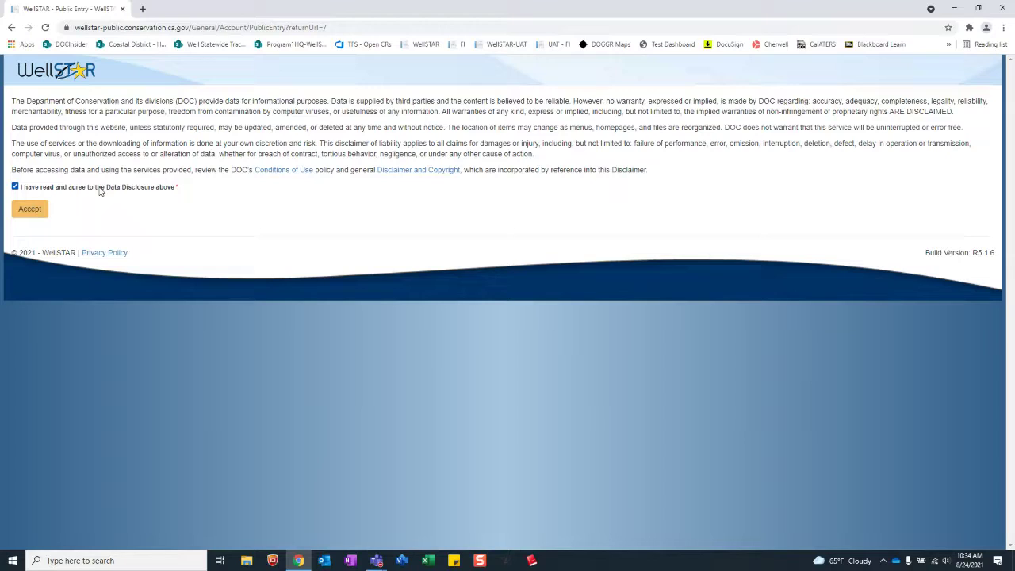
{"action": "left_click", "coordinate": [37, 208]}
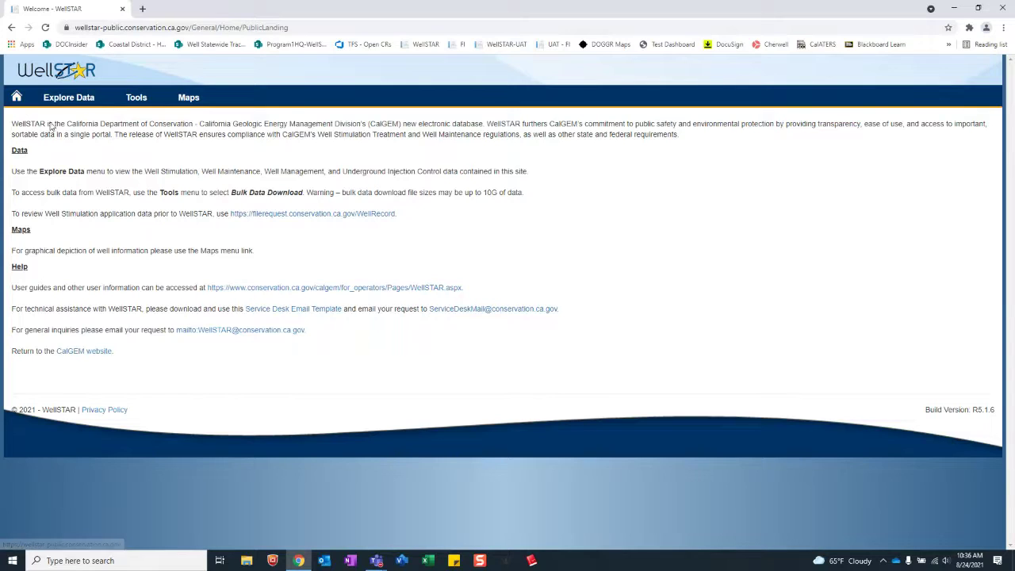
{"action": "mouse_move", "coordinate": [70, 104]}
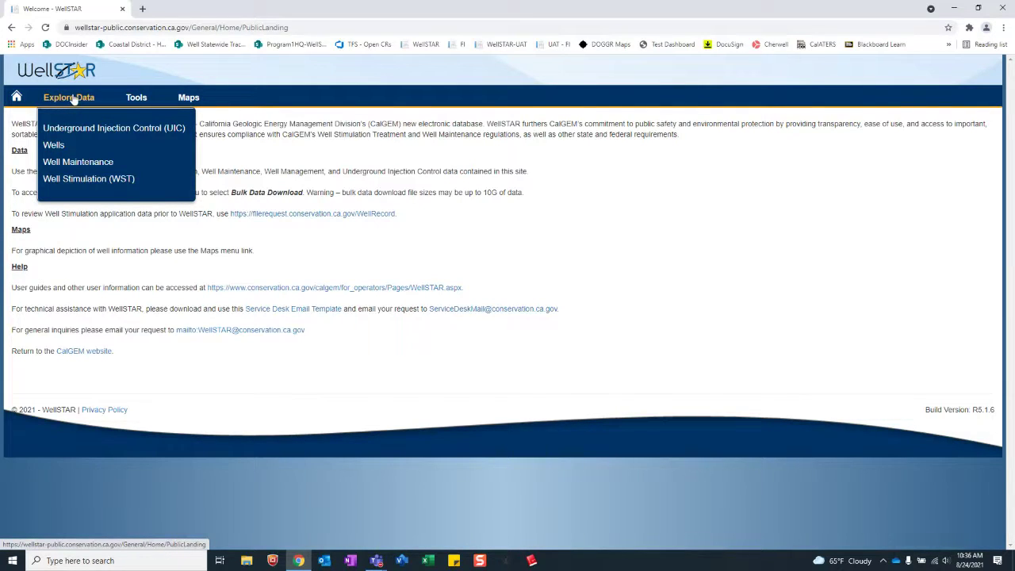
{"action": "left_click", "coordinate": [89, 180]}
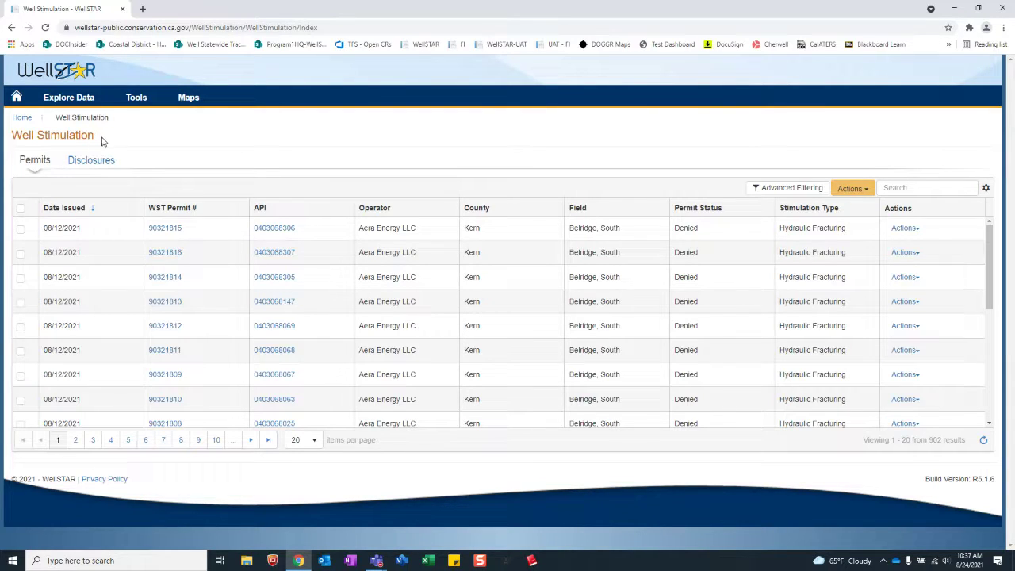
Hide the Date Issued column in the well stimulation permits grid and show it again
{"action": "left_click", "coordinate": [100, 209]}
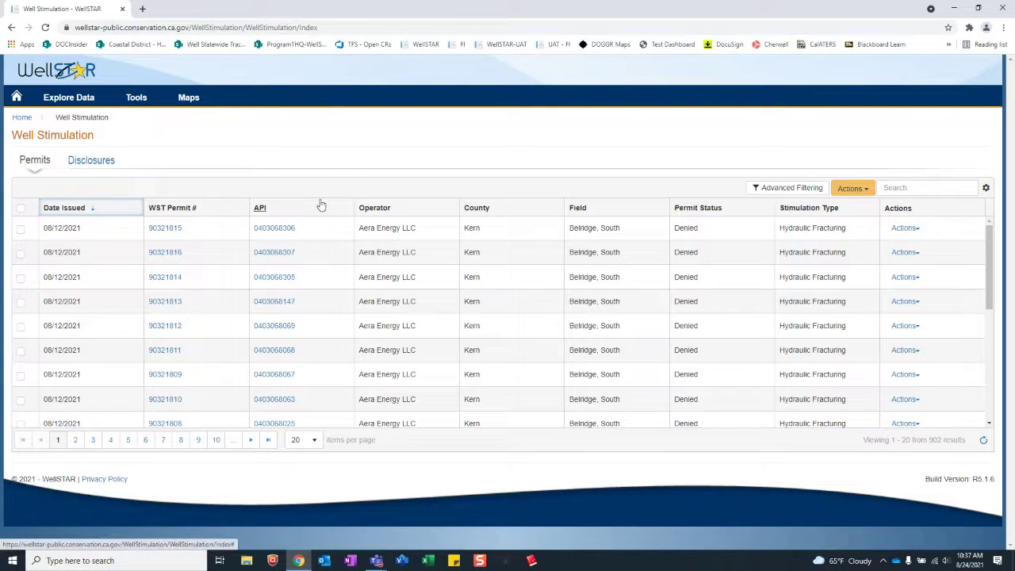
{"action": "left_click", "coordinate": [986, 188]}
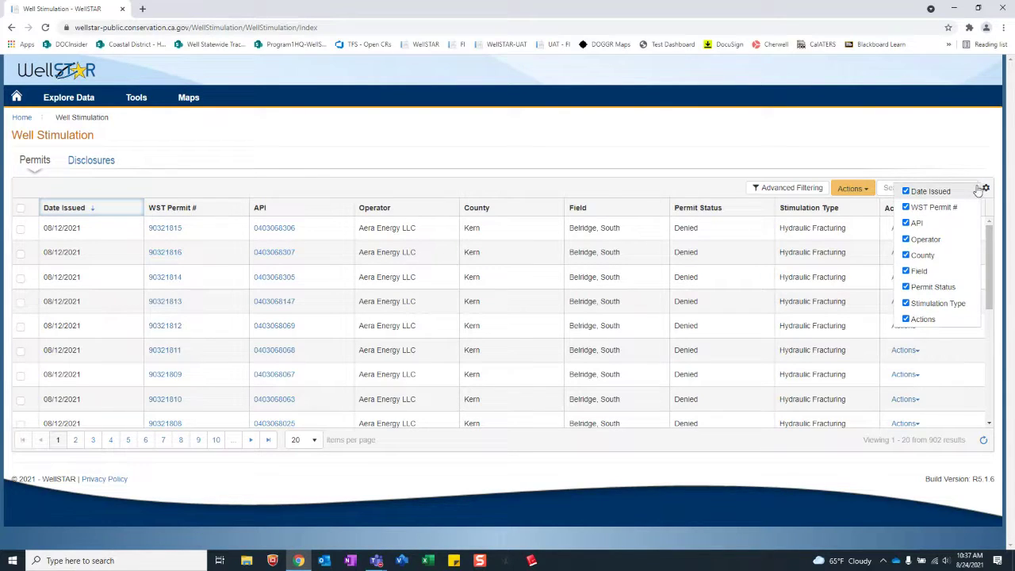
{"action": "left_click", "coordinate": [937, 196]}
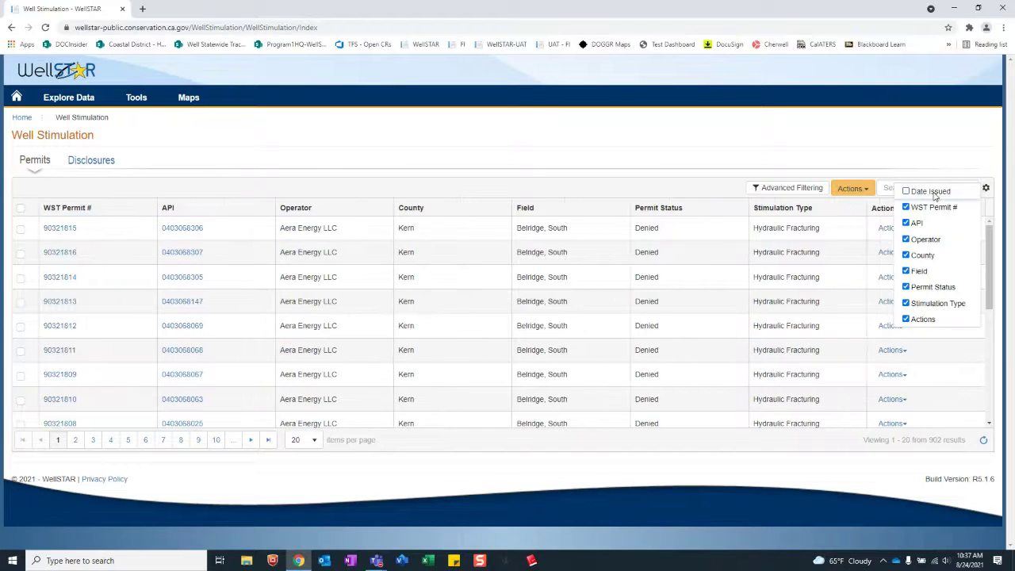
{"action": "left_click", "coordinate": [934, 196]}
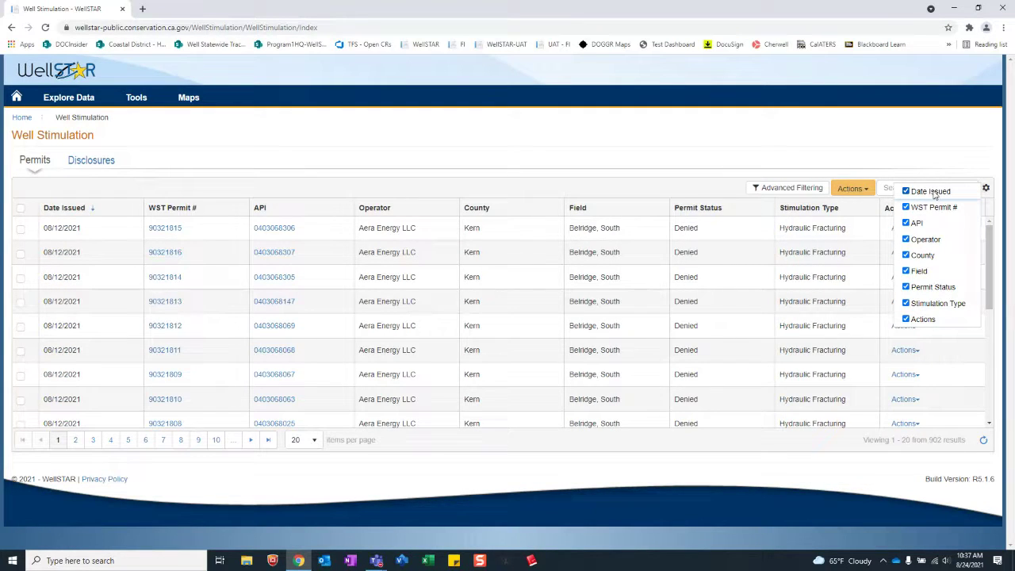
{"action": "left_click", "coordinate": [895, 167]}
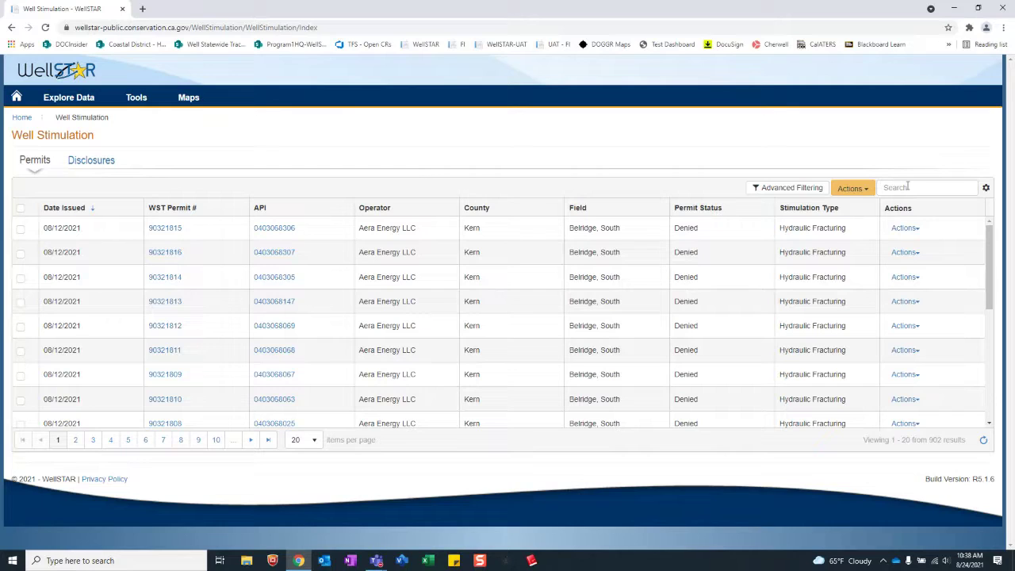
Check the permits grid's search field, result count and available grid actions
{"action": "left_click", "coordinate": [909, 187]}
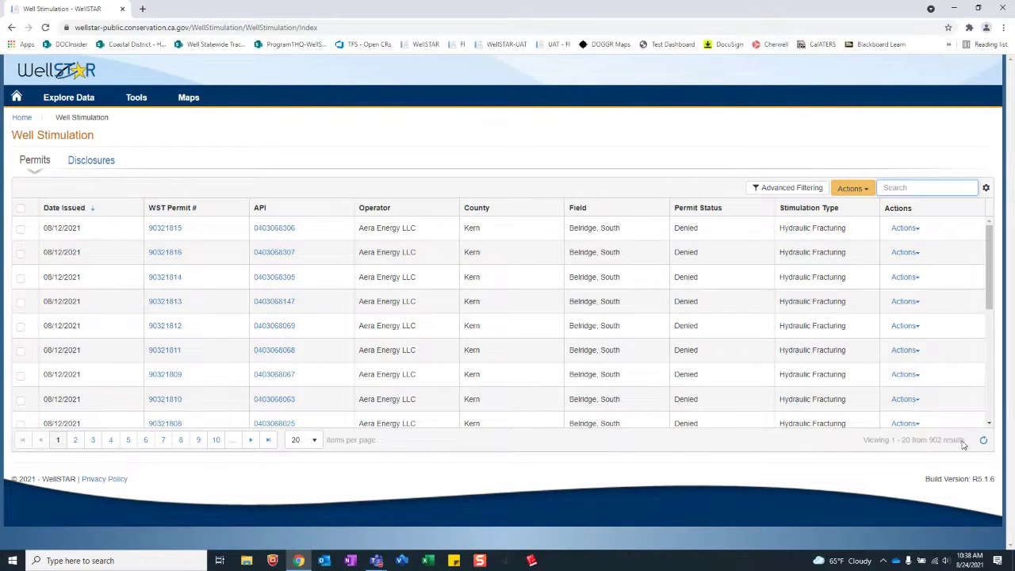
{"action": "left_click_drag", "start_coordinate": [966, 442], "coordinate": [857, 444]}
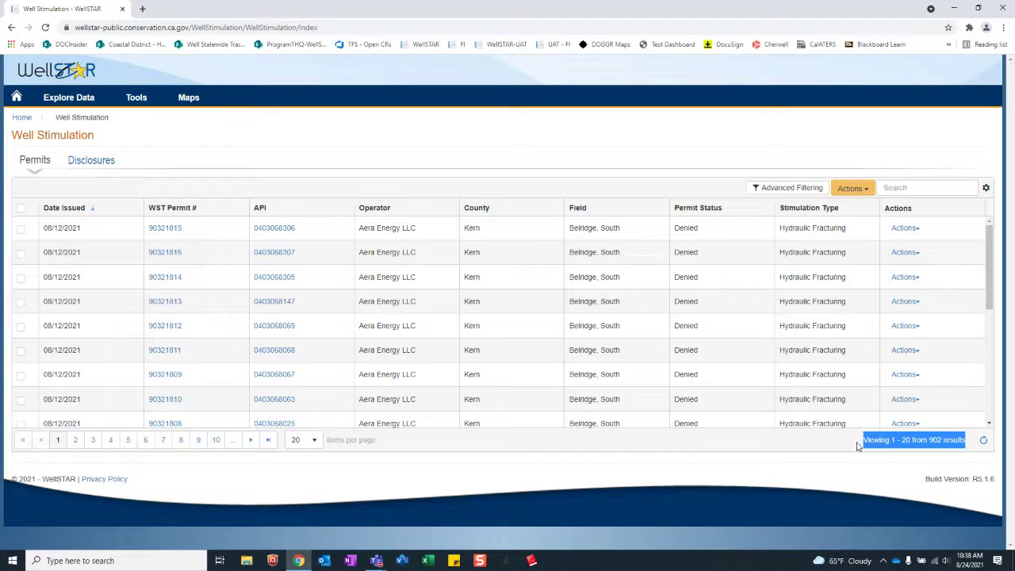
{"action": "left_click", "coordinate": [856, 444]}
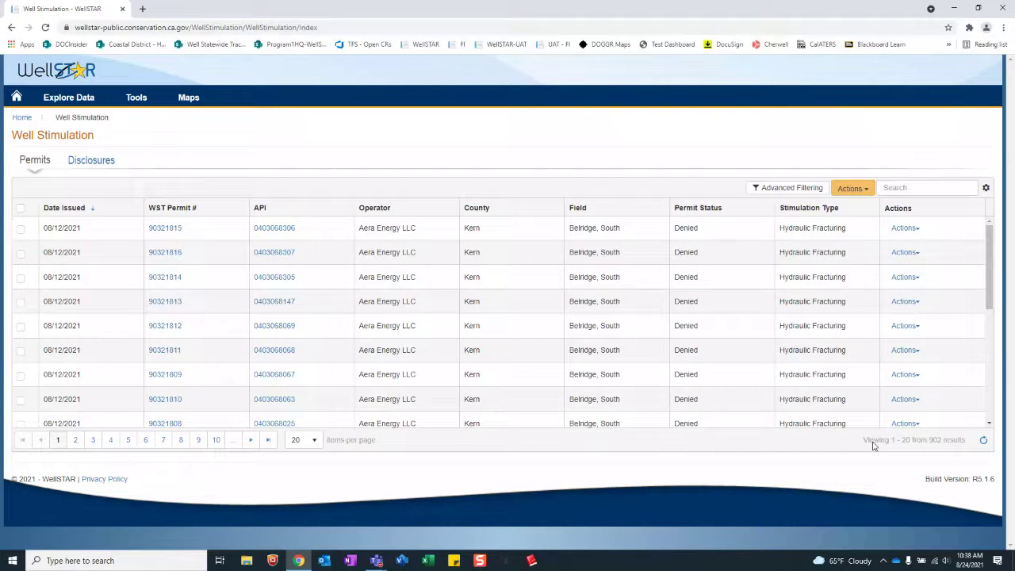
{"action": "left_click", "coordinate": [858, 191]}
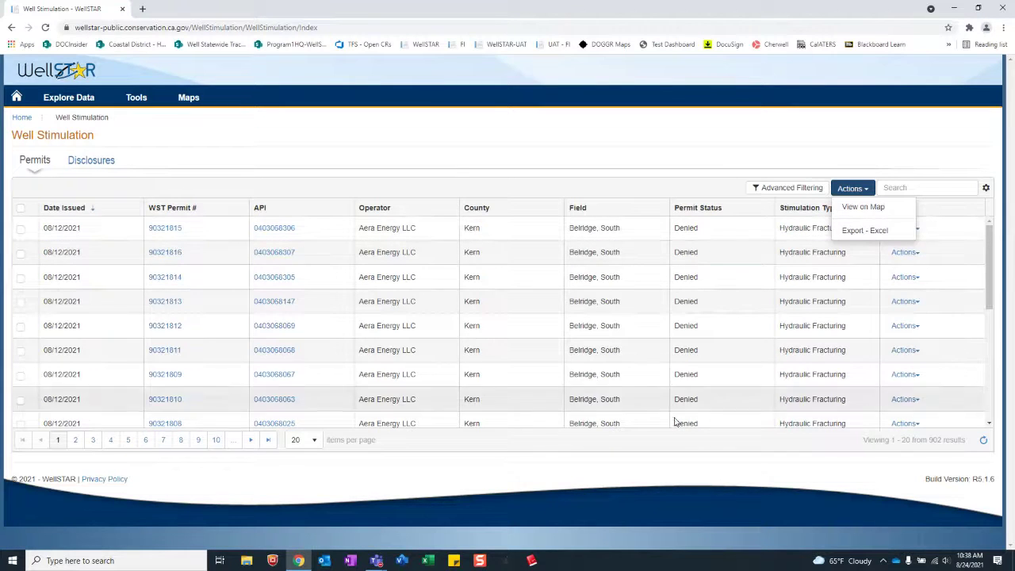
{"action": "left_click", "coordinate": [735, 473]}
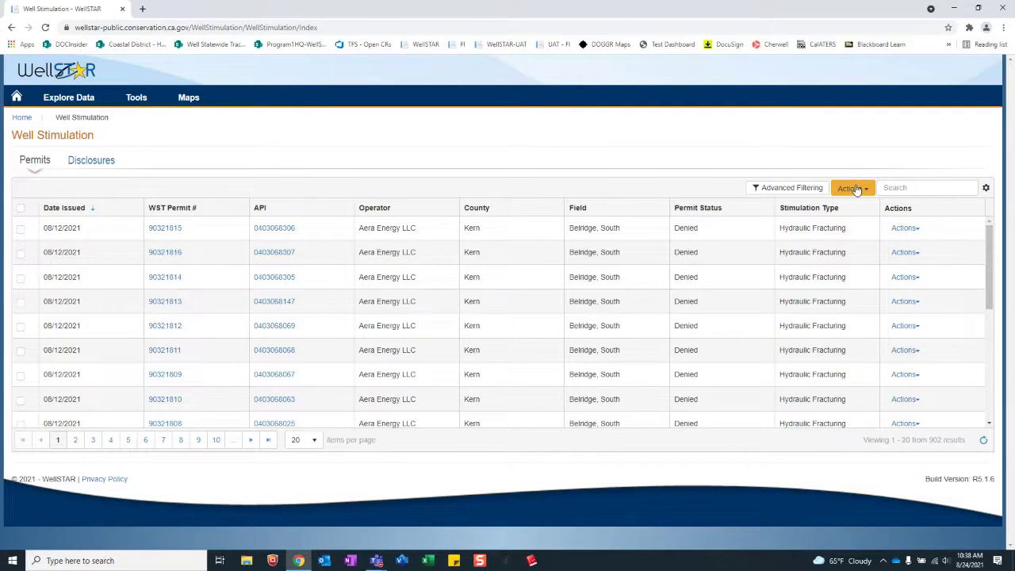
Turn on Advanced Filtering for the permits grid and filter the County column by Kern
{"action": "left_click", "coordinate": [815, 188]}
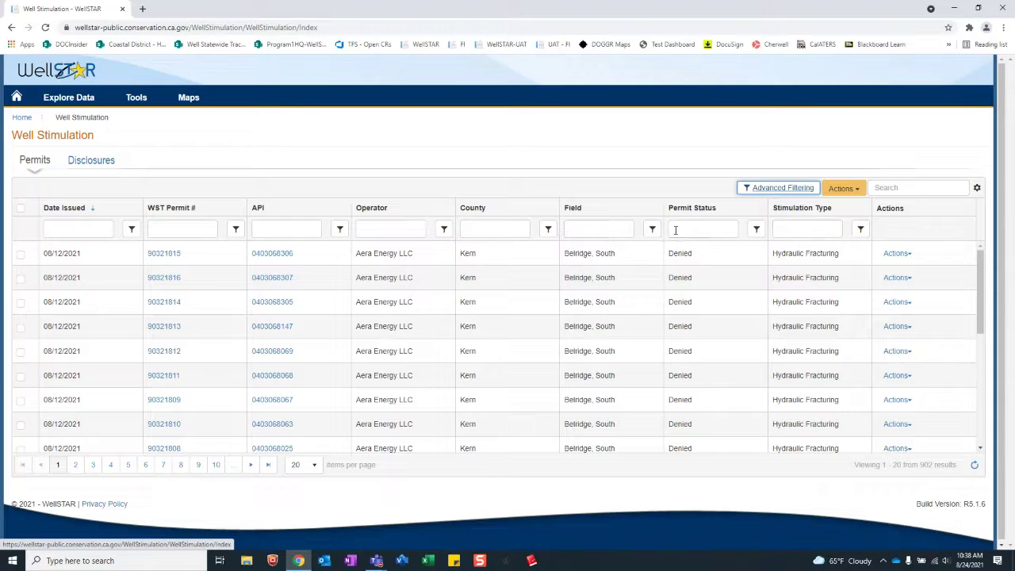
{"action": "left_click", "coordinate": [506, 228]}
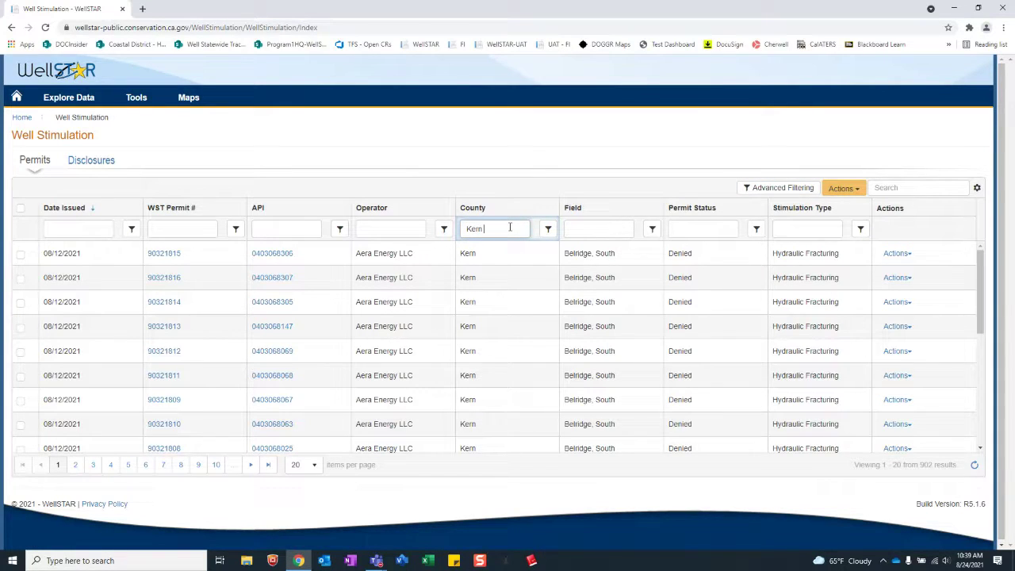
{"action": "key", "text": "Return"}
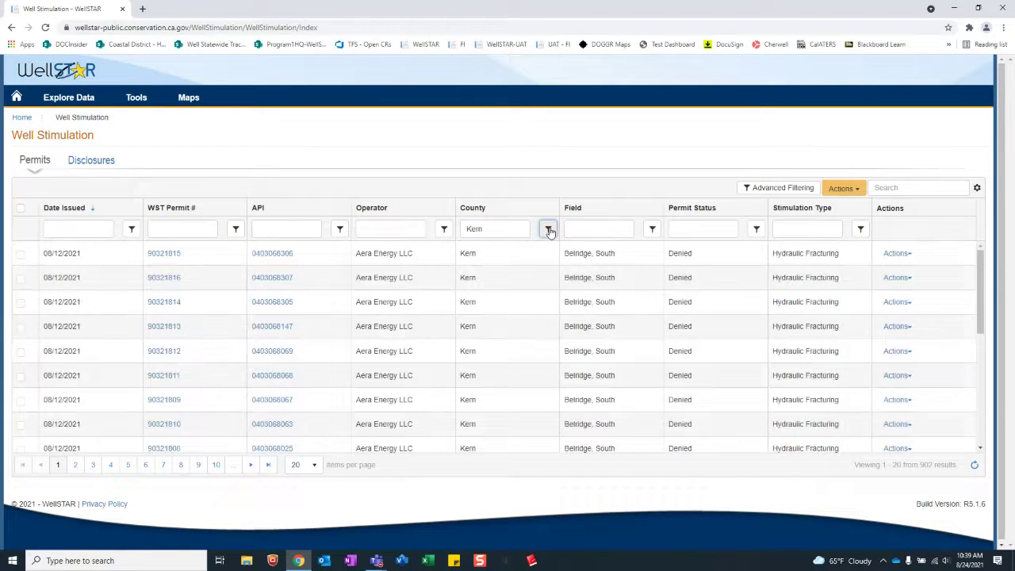
Switch the County filter's condition to Does not contain and back to Contains, and clear the county value
{"action": "left_click", "coordinate": [549, 229]}
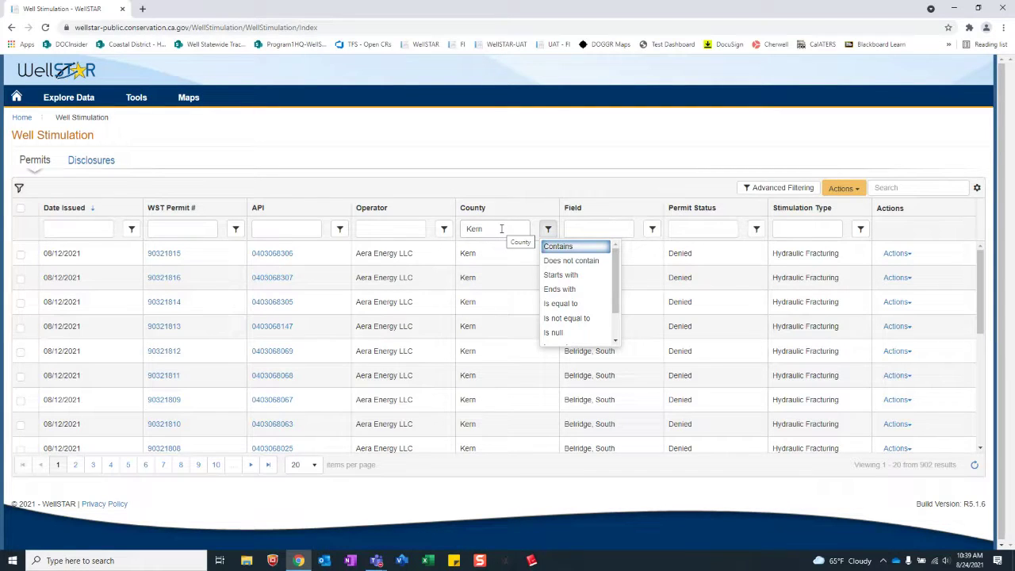
{"action": "left_click", "coordinate": [569, 261]}
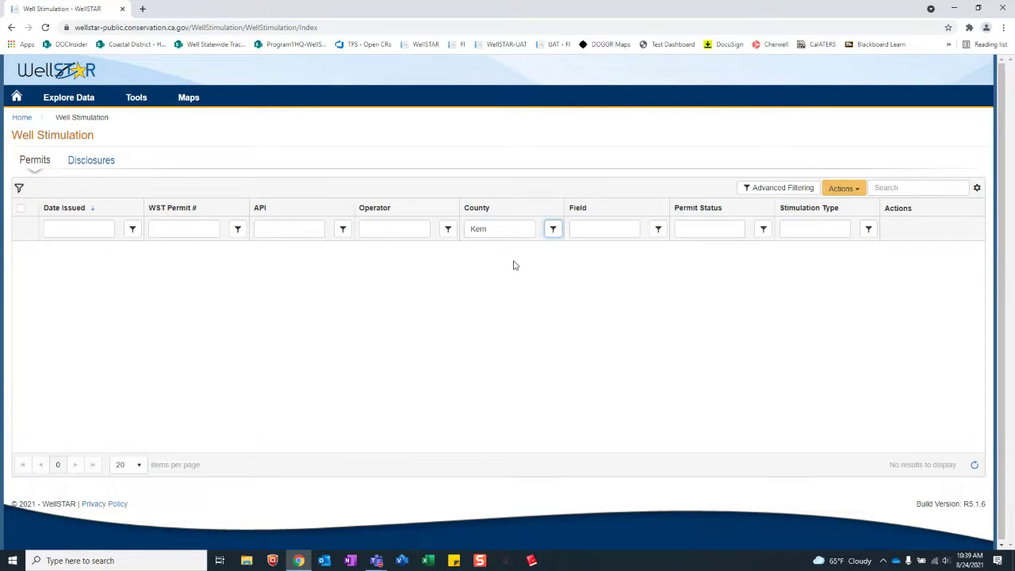
{"action": "left_click", "coordinate": [554, 230]}
{"action": "left_click", "coordinate": [558, 249]}
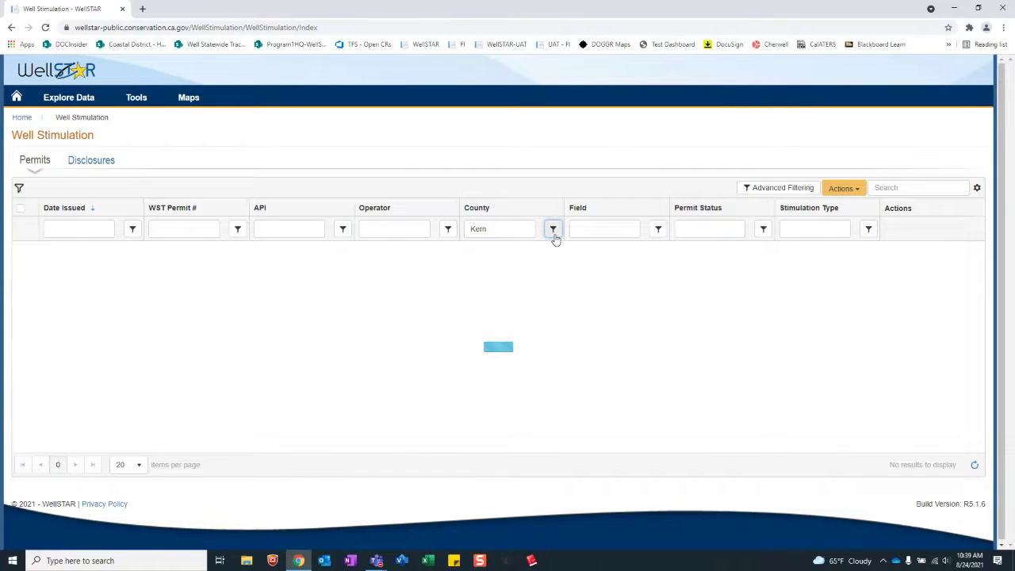
{"action": "double_click", "coordinate": [480, 229]}
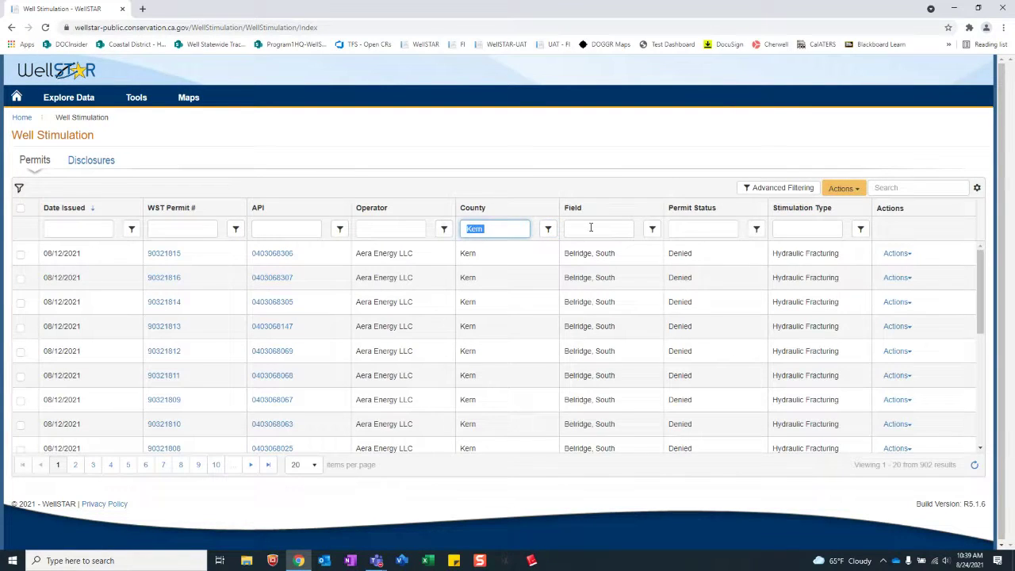
{"action": "key", "text": "BackSpace"}
Filter the permits by a Permit Status containing Denied and check the filter conditions and result count
{"action": "left_click_drag", "start_coordinate": [981, 278], "coordinate": [981, 286]}
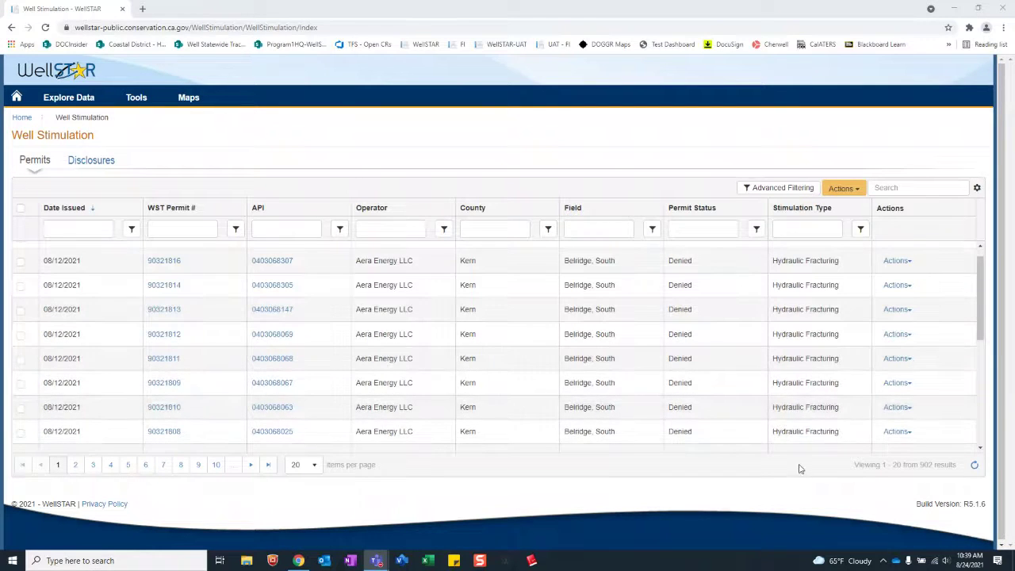
{"action": "left_click", "coordinate": [694, 229]}
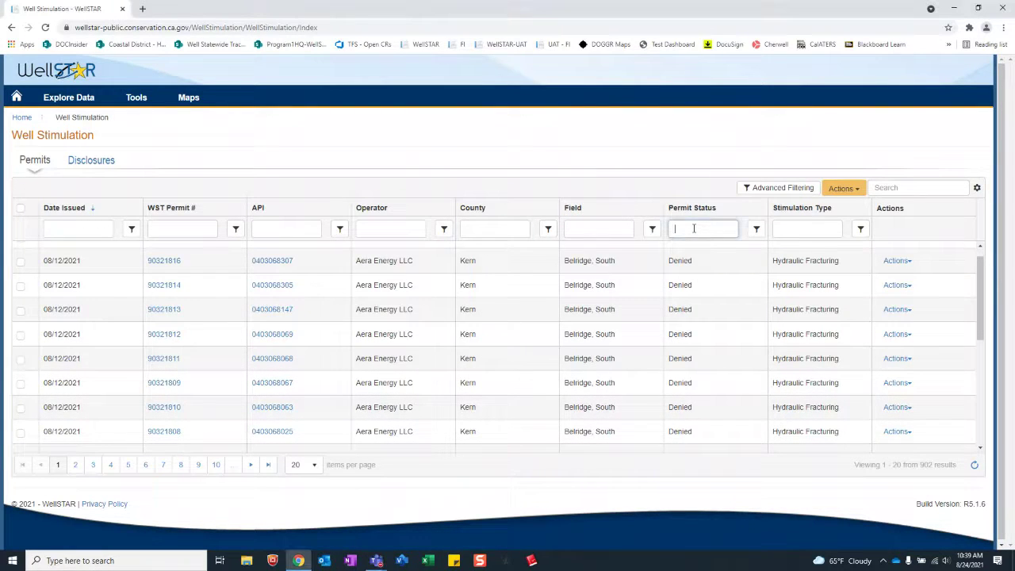
{"action": "type", "text": "Denied"}
{"action": "key", "text": "Return"}
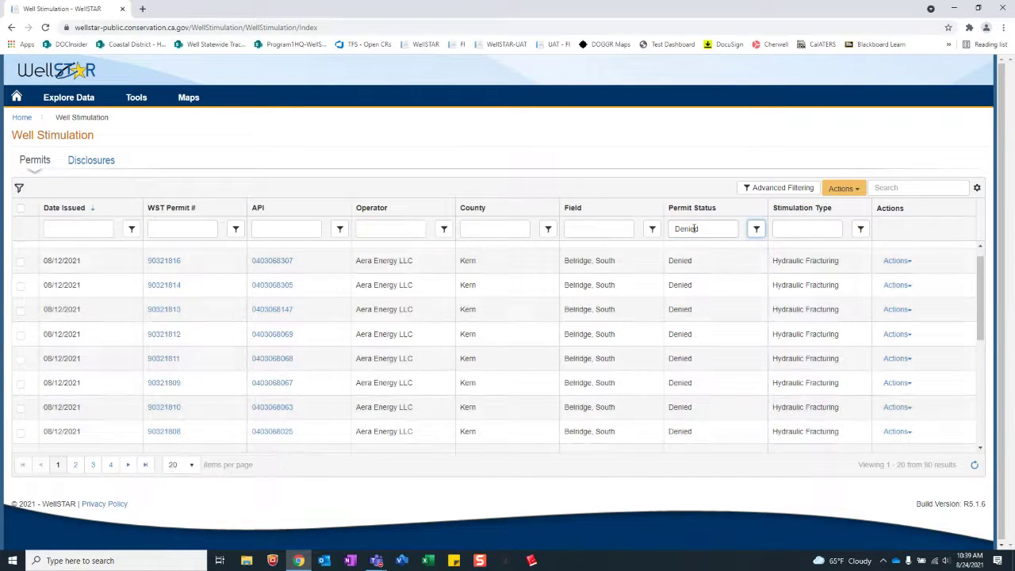
{"action": "left_click", "coordinate": [756, 230]}
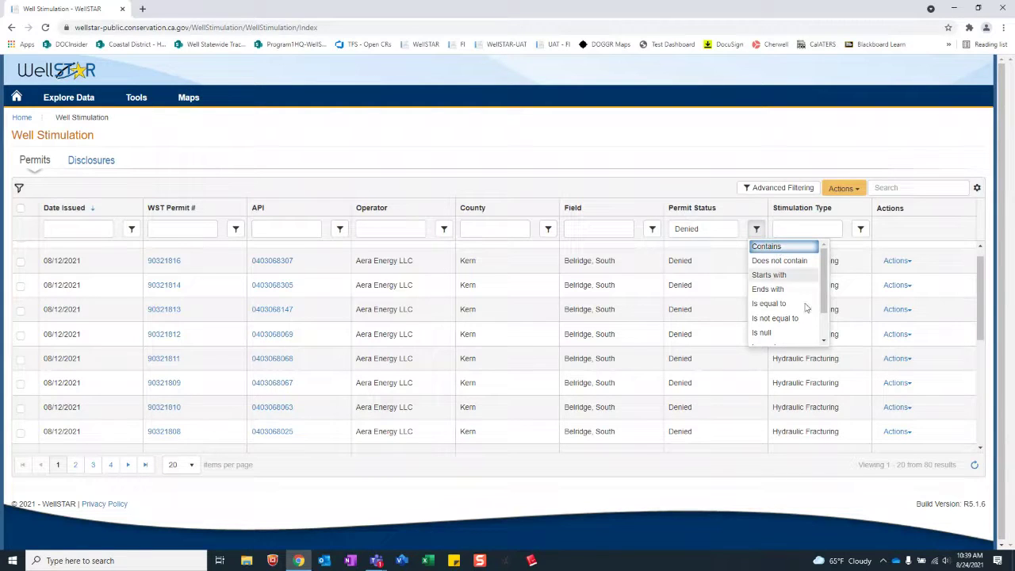
{"action": "left_click", "coordinate": [902, 486]}
{"action": "left_click_drag", "start_coordinate": [955, 468], "coordinate": [861, 470]}
{"action": "left_click", "coordinate": [833, 469]}
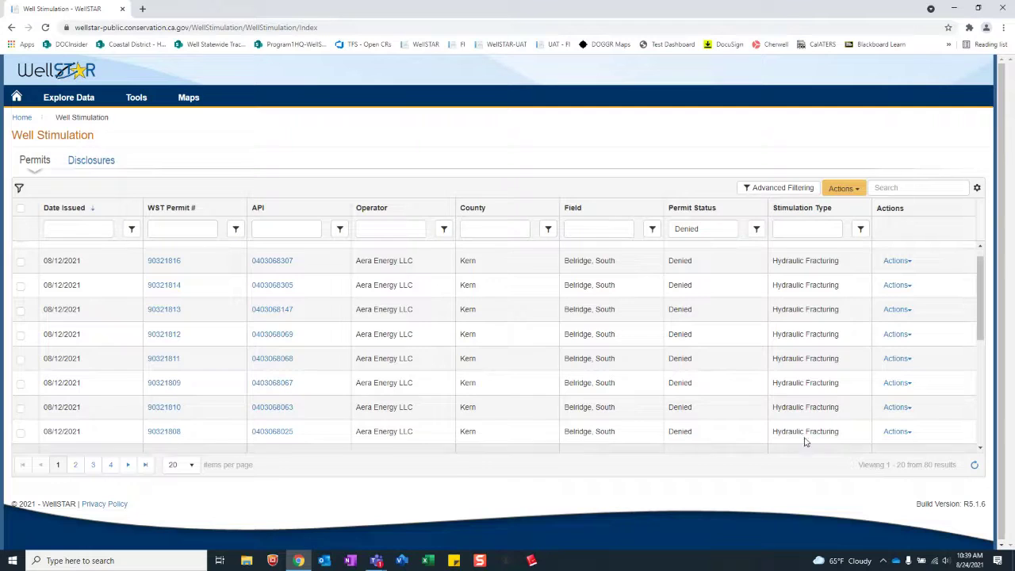
Change the Permit Status filter's condition to Does not contain, and reload the page to clear the filters
{"action": "left_click", "coordinate": [757, 228]}
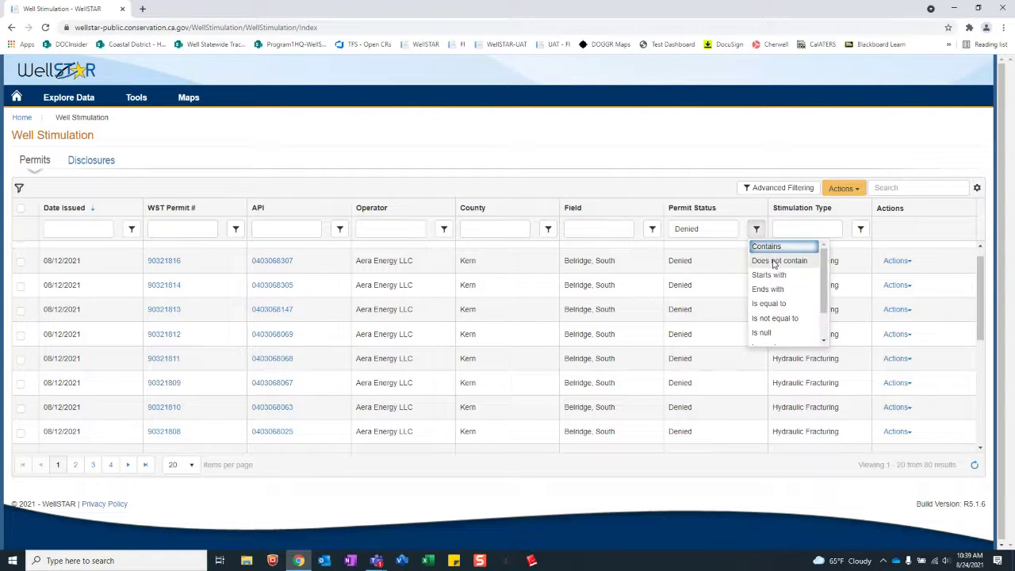
{"action": "left_click", "coordinate": [766, 256]}
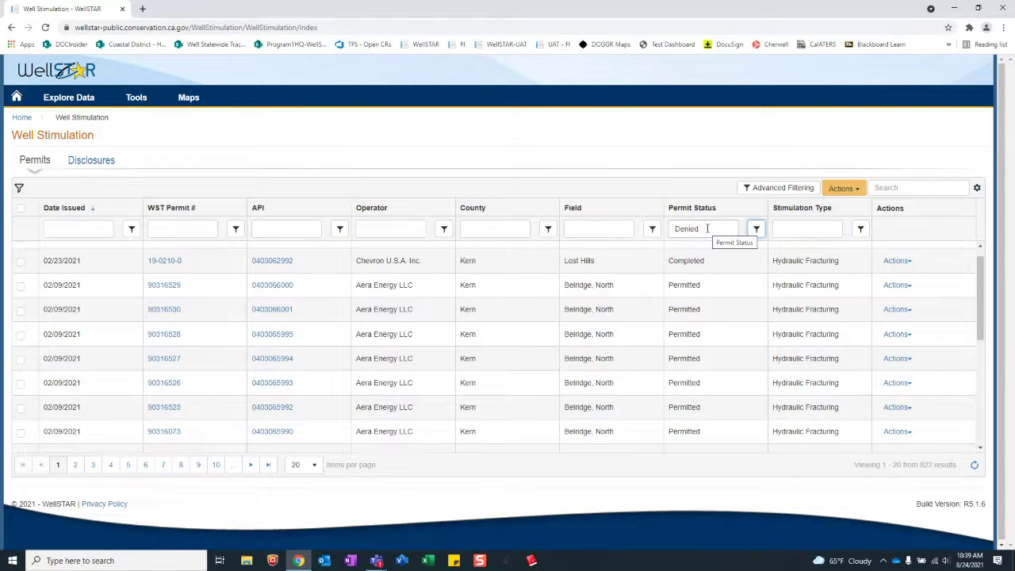
{"action": "left_click", "coordinate": [757, 229]}
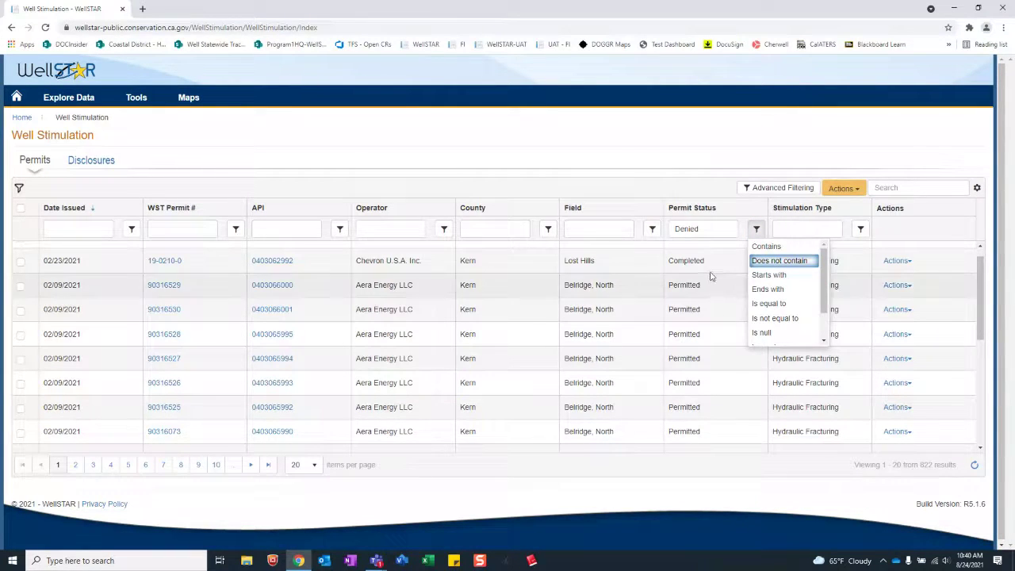
{"action": "left_click", "coordinate": [701, 184]}
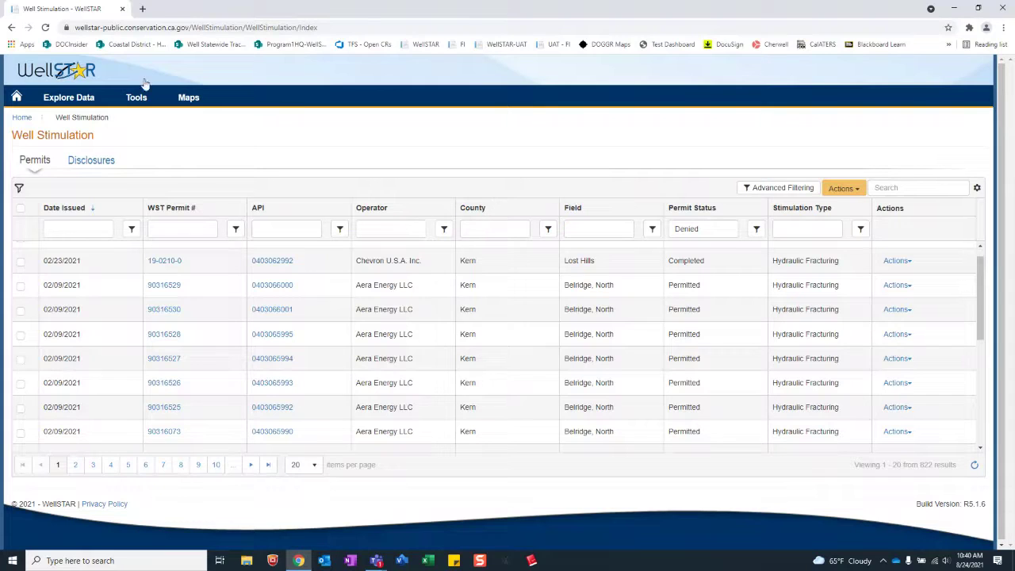
{"action": "left_click", "coordinate": [48, 27]}
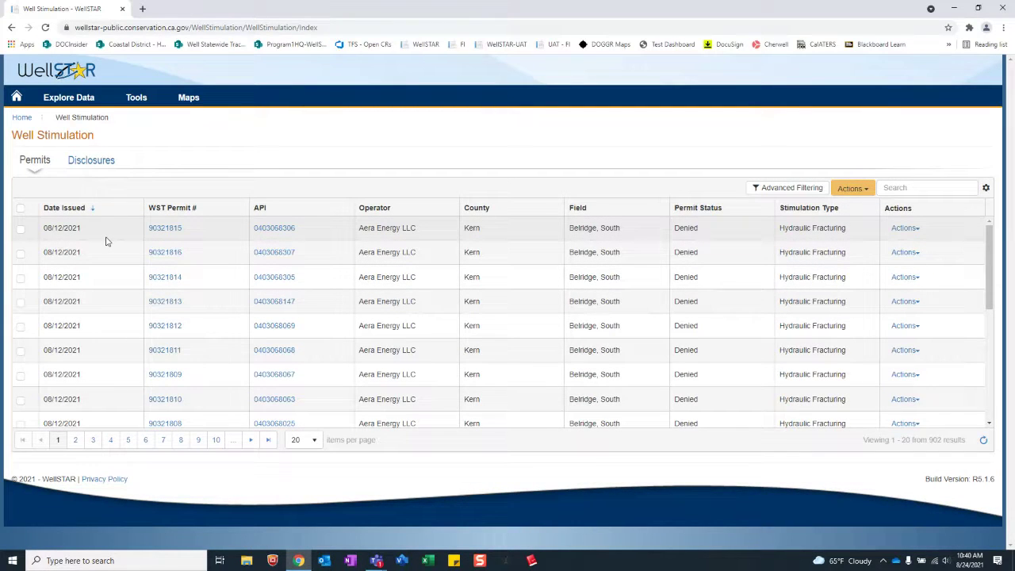
Open the WST Detail page of the first listed permit and check its heading and available permit views
{"action": "left_click", "coordinate": [169, 231]}
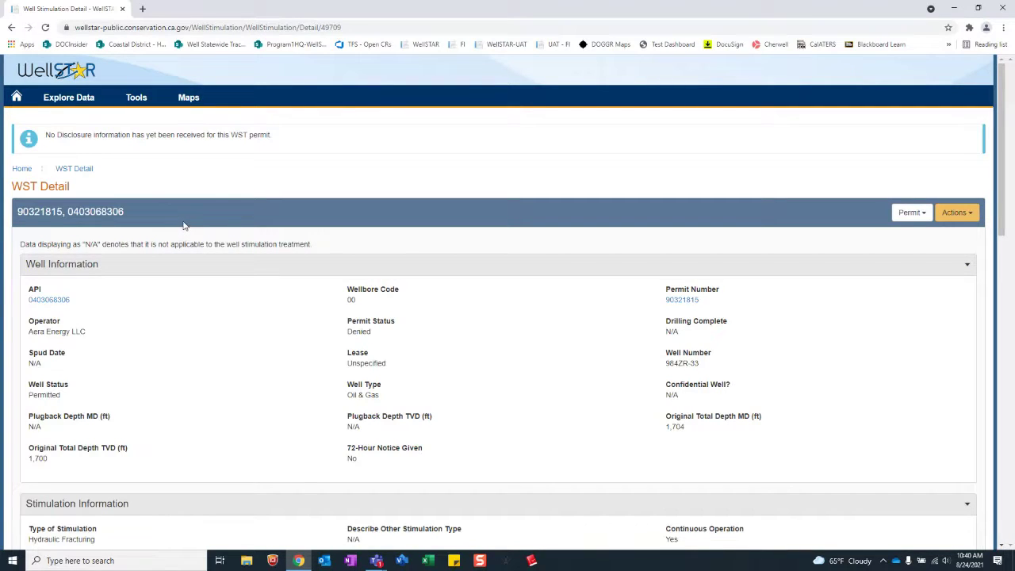
{"action": "scroll", "coordinate": [183, 226], "scroll_direction": "down", "scroll_amount": 1}
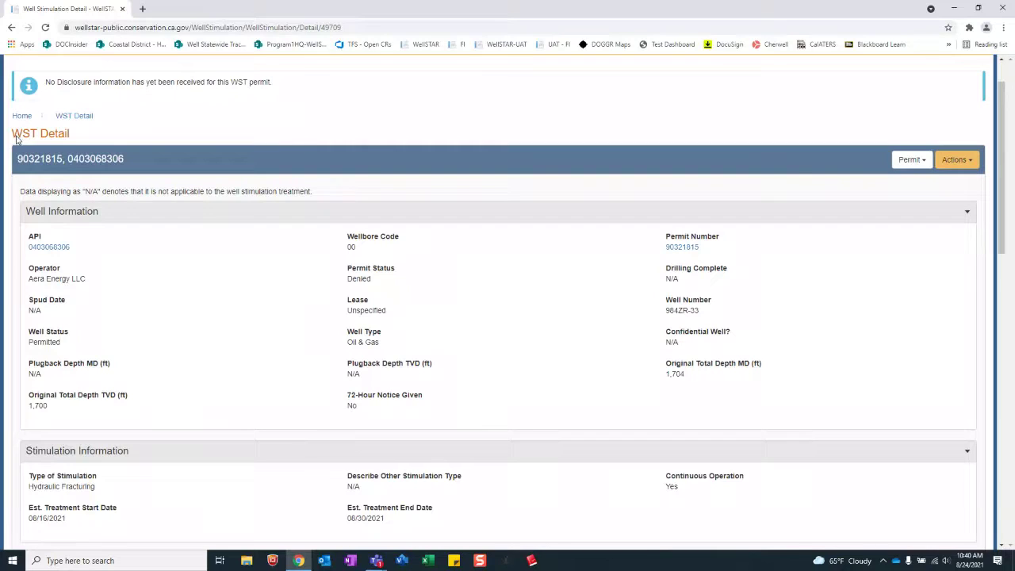
{"action": "left_click_drag", "start_coordinate": [15, 137], "coordinate": [70, 137]}
{"action": "left_click", "coordinate": [65, 150]}
{"action": "left_click_drag", "start_coordinate": [19, 164], "coordinate": [59, 163]}
{"action": "left_click", "coordinate": [65, 178]}
{"action": "left_click", "coordinate": [922, 162]}
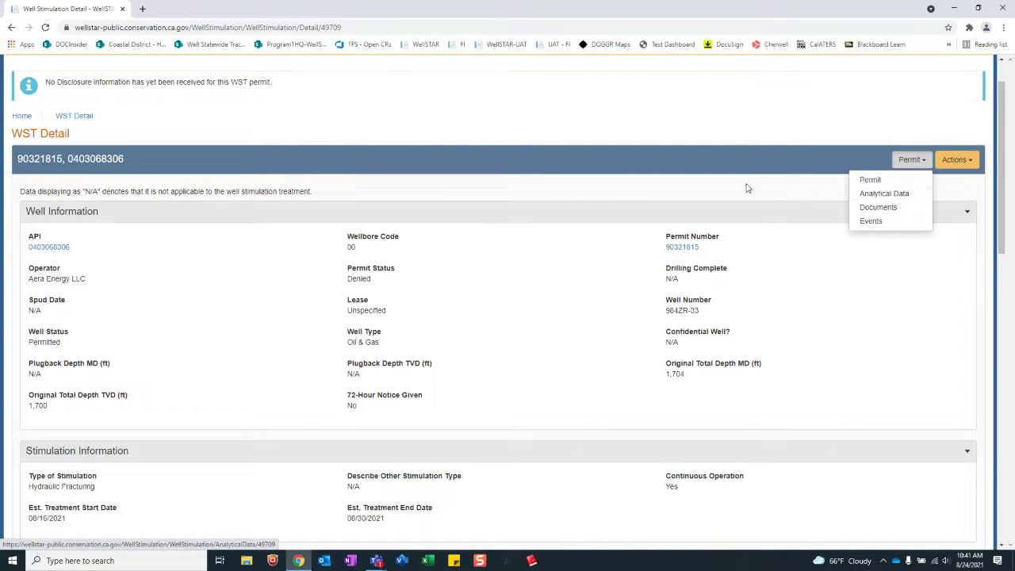
{"action": "left_click", "coordinate": [809, 190]}
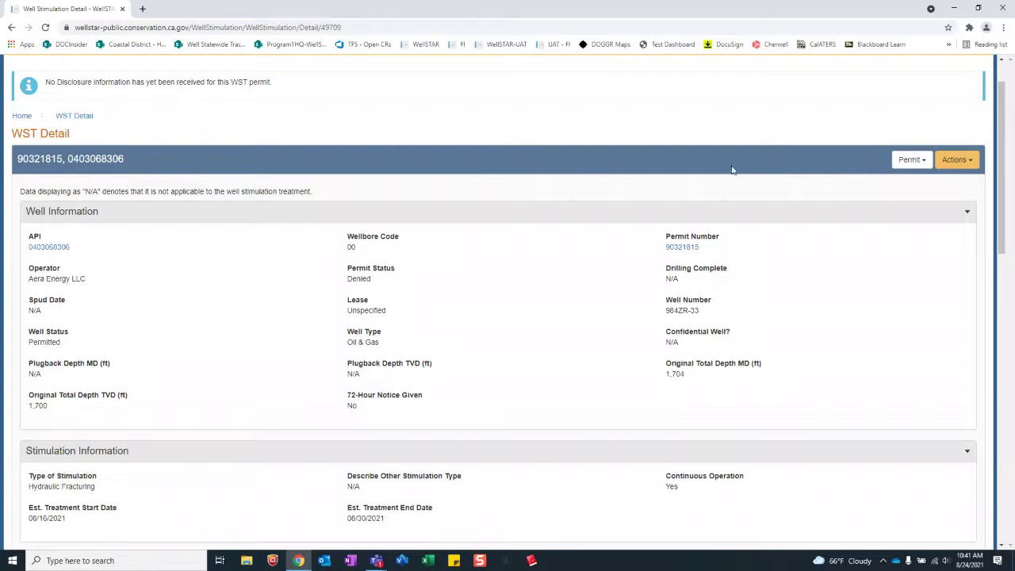
Examine the permit's well, stimulation, location, CEQA and groundwater monitoring plan information down to the treatment stages
{"action": "scroll", "coordinate": [548, 182], "scroll_direction": "down", "scroll_amount": 1}
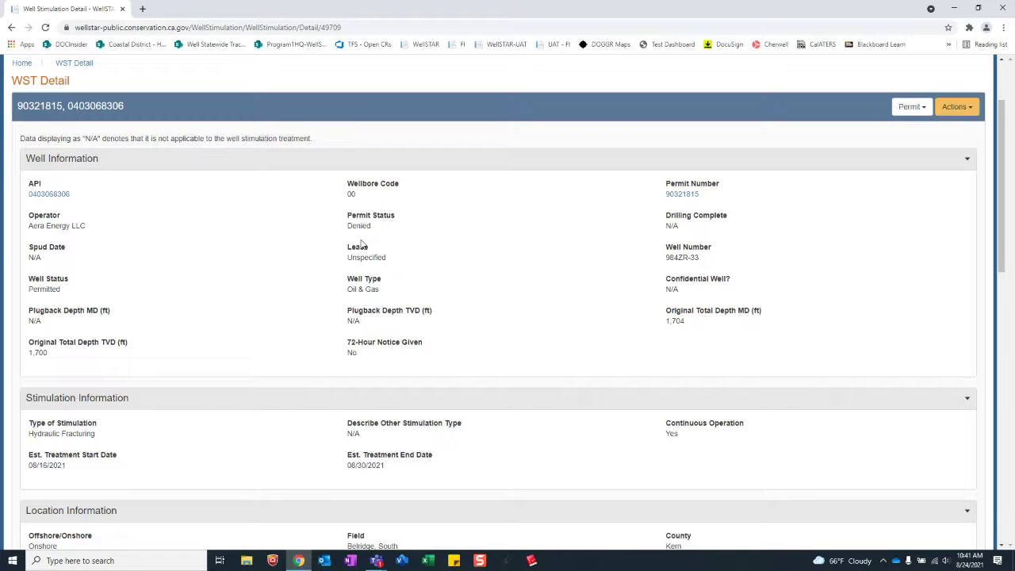
{"action": "left_click_drag", "start_coordinate": [99, 161], "coordinate": [26, 159]}
{"action": "left_click", "coordinate": [141, 158]}
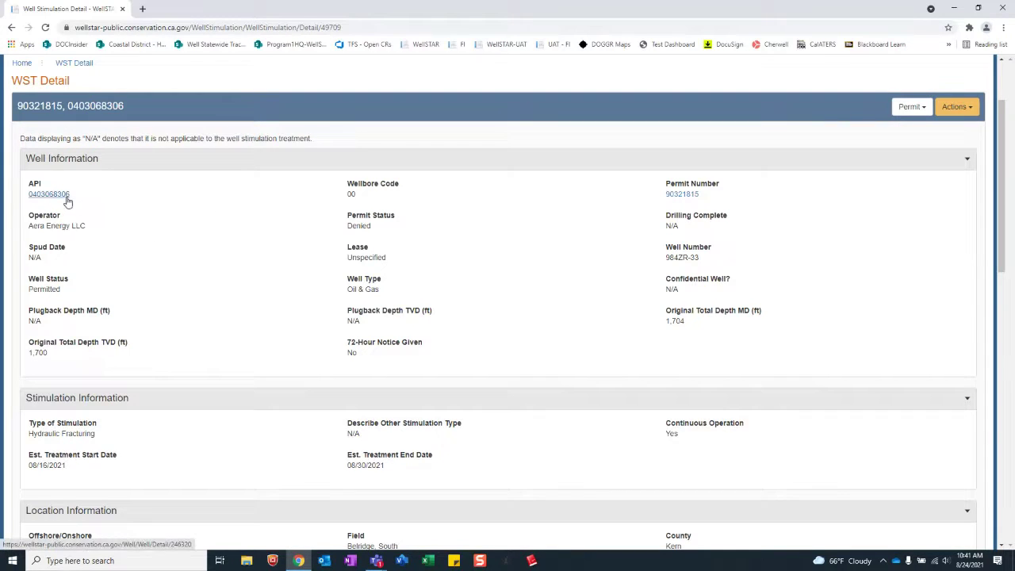
{"action": "scroll", "coordinate": [13, 260], "scroll_direction": "down", "scroll_amount": 1}
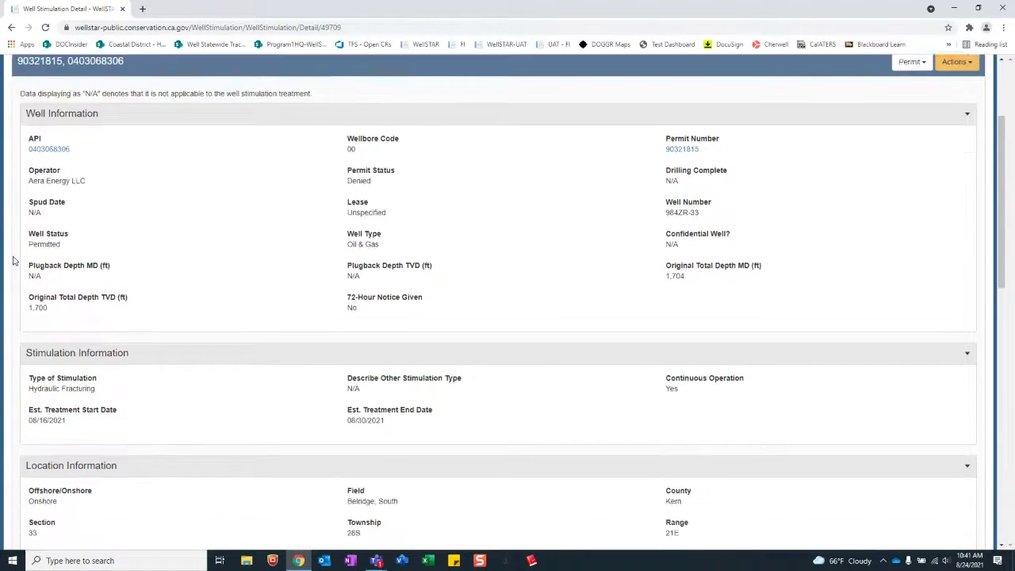
{"action": "scroll", "coordinate": [13, 260], "scroll_direction": "down", "scroll_amount": 2}
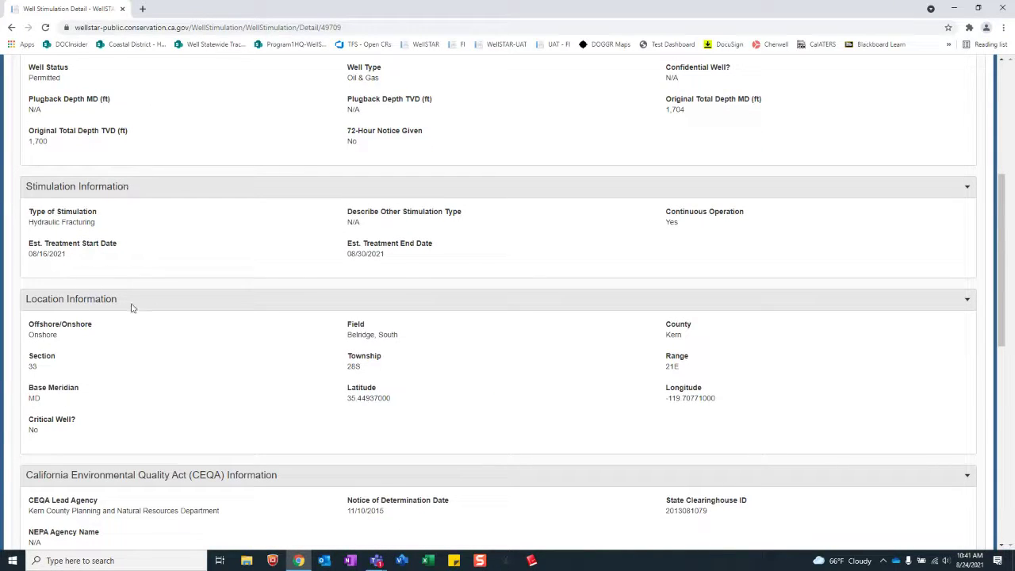
{"action": "scroll", "coordinate": [202, 321], "scroll_direction": "down", "scroll_amount": 2}
{"action": "scroll", "coordinate": [212, 315], "scroll_direction": "down", "scroll_amount": 1}
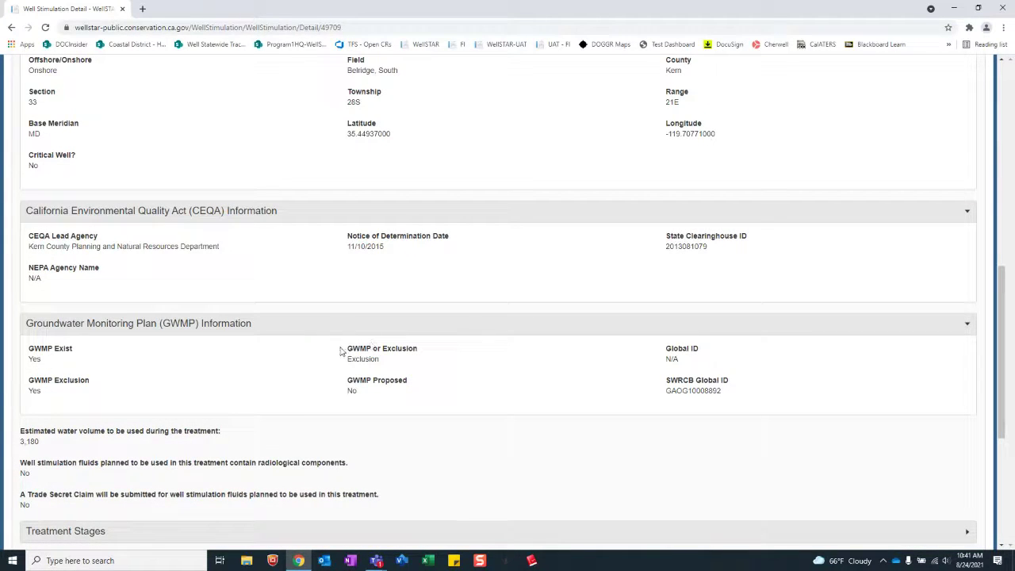
{"action": "scroll", "coordinate": [373, 349], "scroll_direction": "down", "scroll_amount": 1}
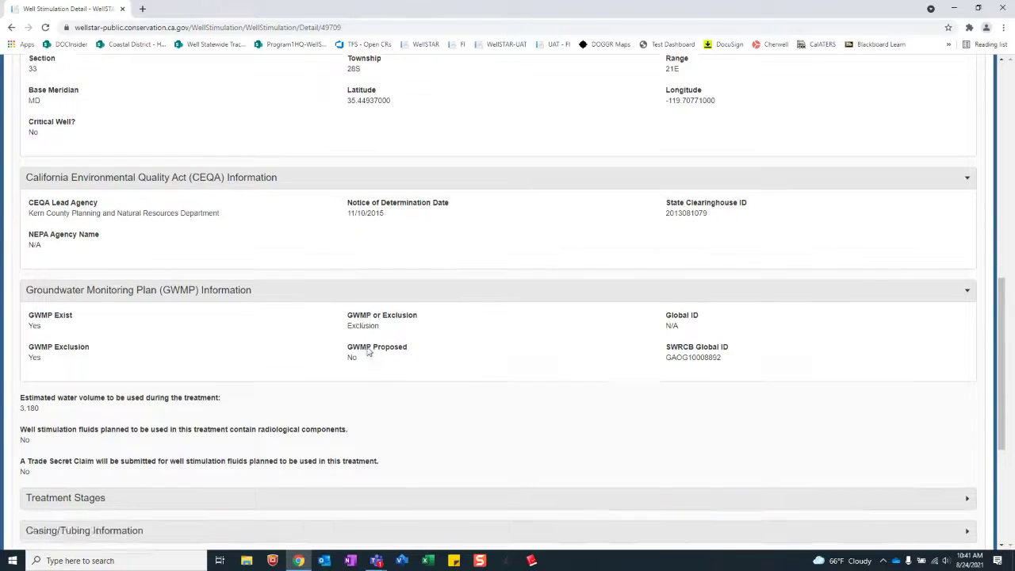
Switch the permit's detail page to its Analytical Data view
{"action": "scroll", "coordinate": [377, 344], "scroll_direction": "up", "scroll_amount": 9}
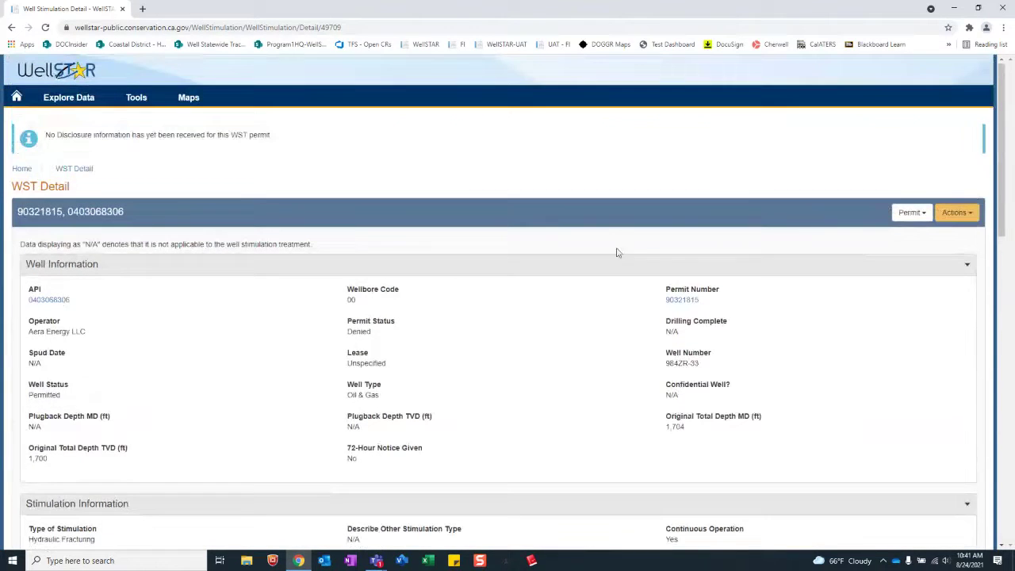
{"action": "left_click", "coordinate": [897, 211]}
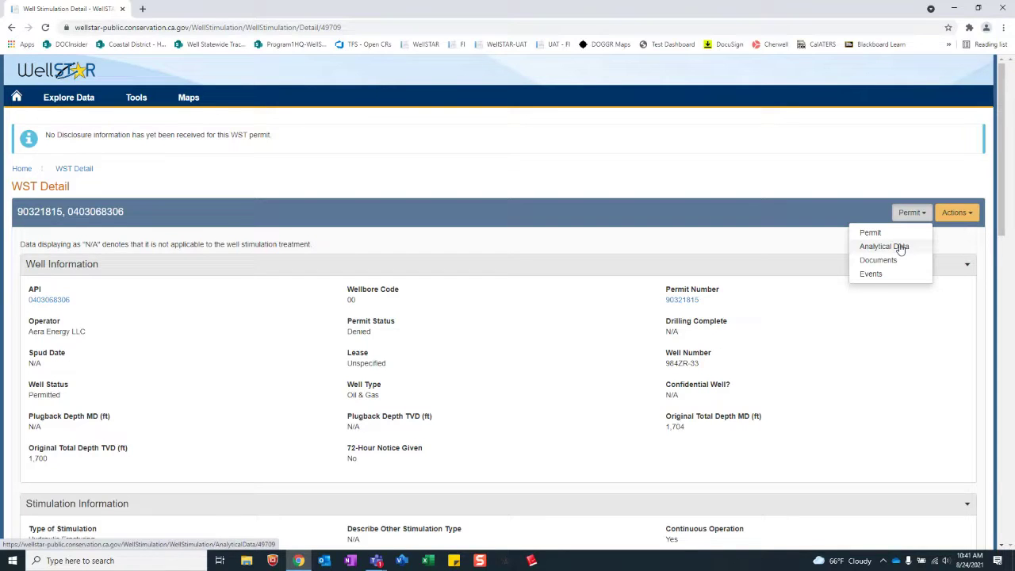
{"action": "left_click", "coordinate": [899, 247]}
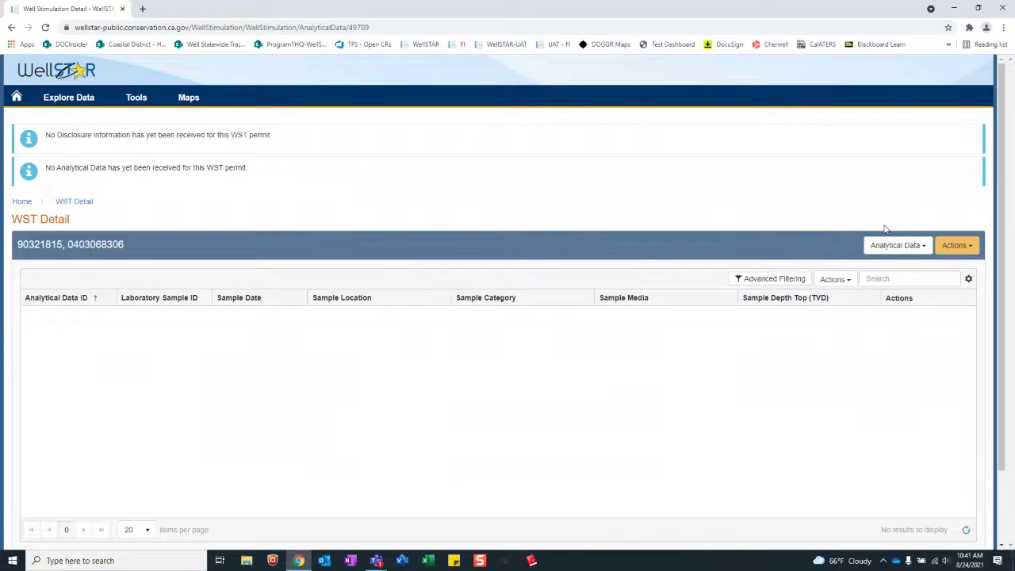
Switch the permit's detail page to its Documents view and examine the document list and associated snapshots
{"action": "left_click", "coordinate": [889, 245]}
{"action": "left_click", "coordinate": [893, 293]}
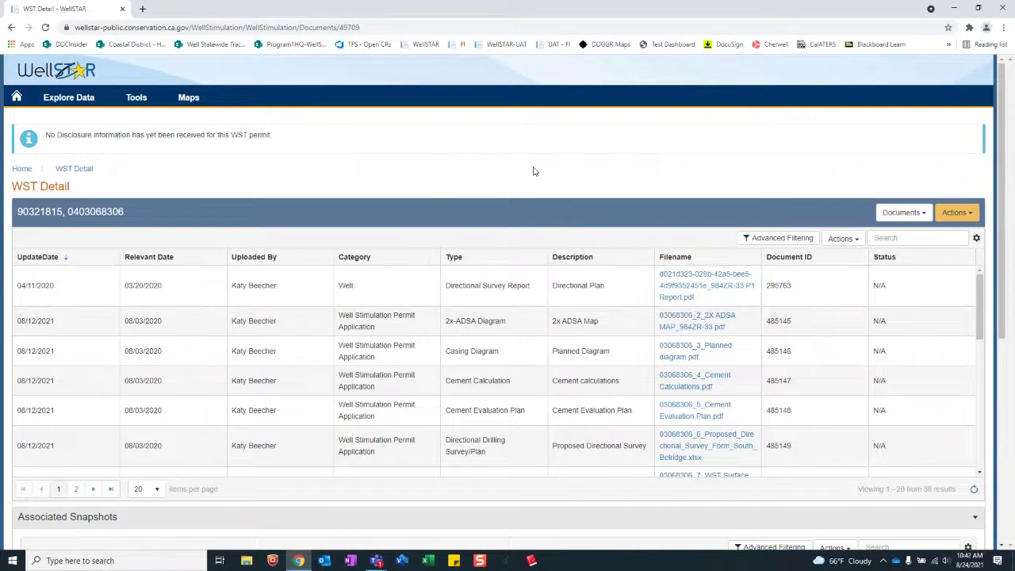
{"action": "scroll", "coordinate": [533, 176], "scroll_direction": "down", "scroll_amount": 1}
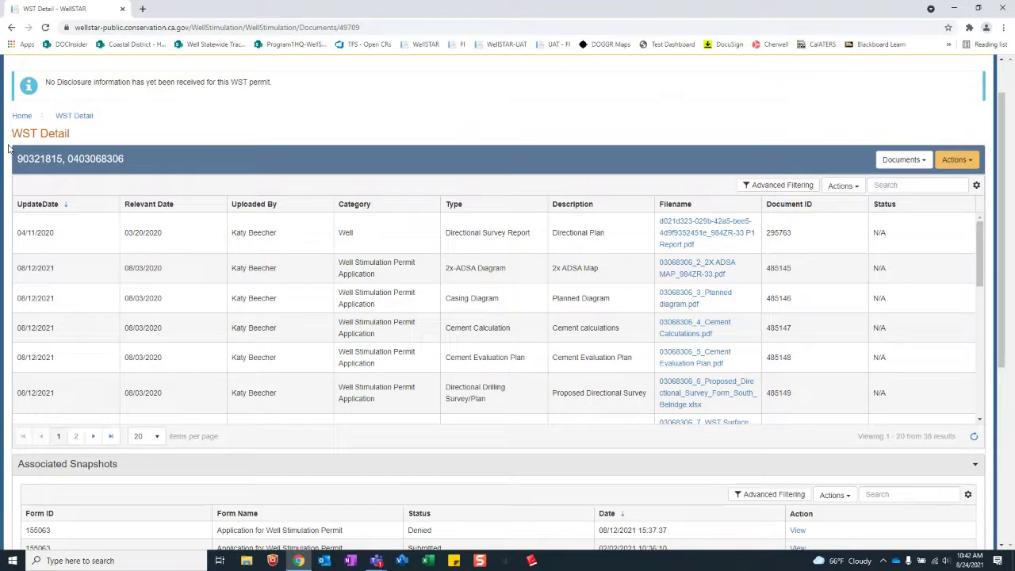
{"action": "scroll", "coordinate": [8, 146], "scroll_direction": "down", "scroll_amount": 2}
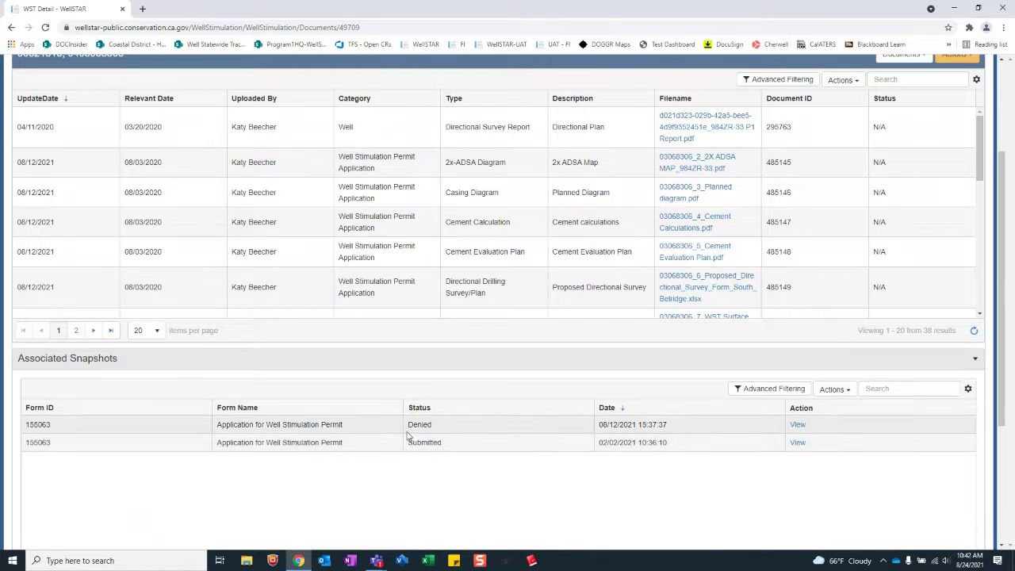
{"action": "scroll", "coordinate": [402, 433], "scroll_direction": "up", "scroll_amount": 2}
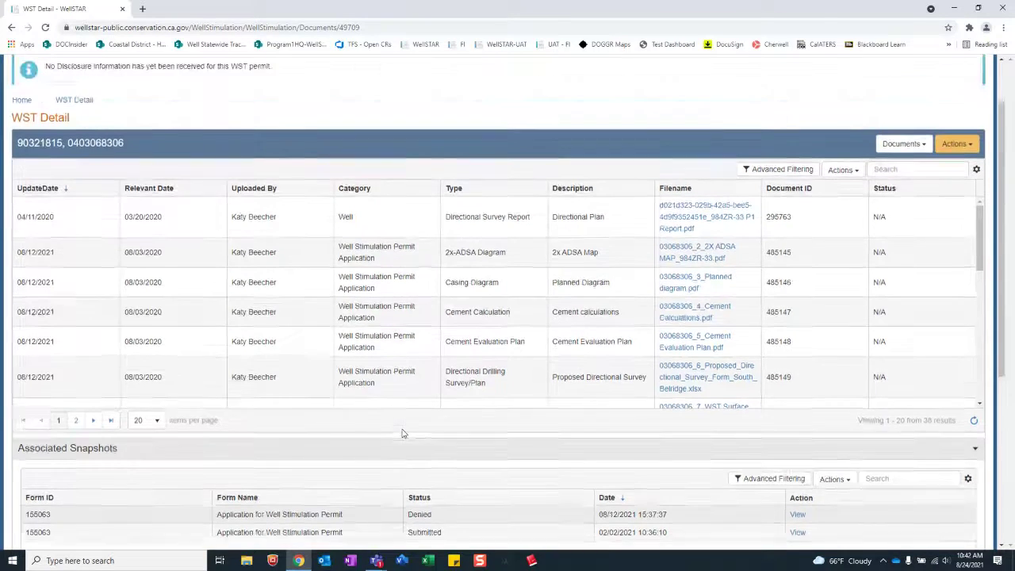
Return to the permit's main information view and open the Well Detail page through its API number
{"action": "left_click", "coordinate": [909, 218]}
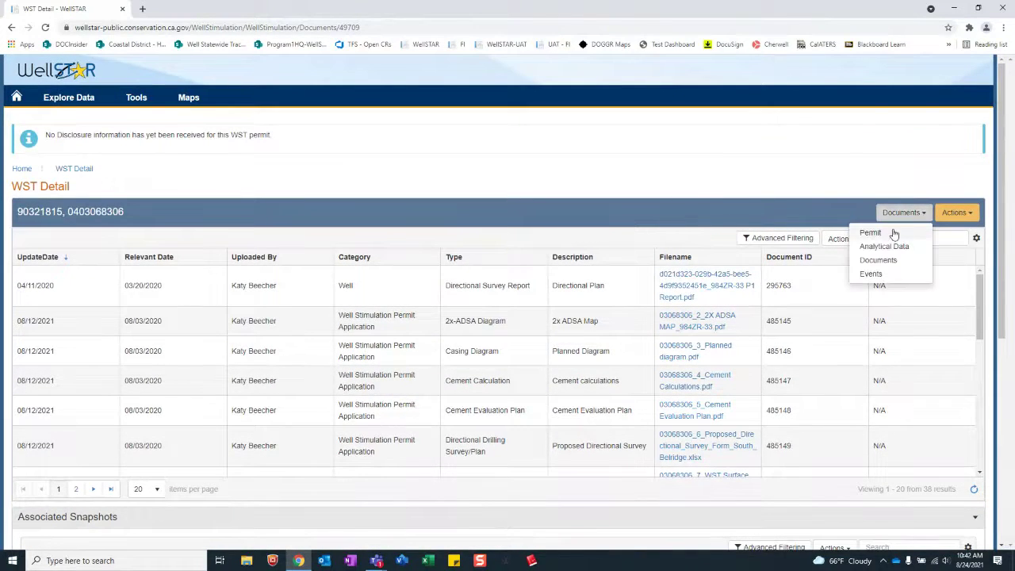
{"action": "left_click", "coordinate": [895, 231]}
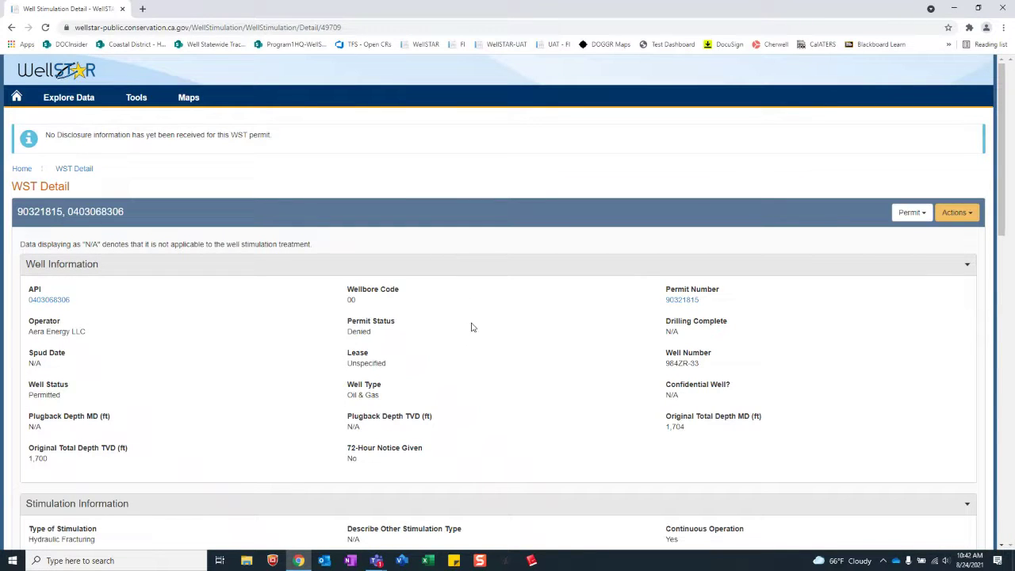
{"action": "scroll", "coordinate": [473, 325], "scroll_direction": "down", "scroll_amount": 1}
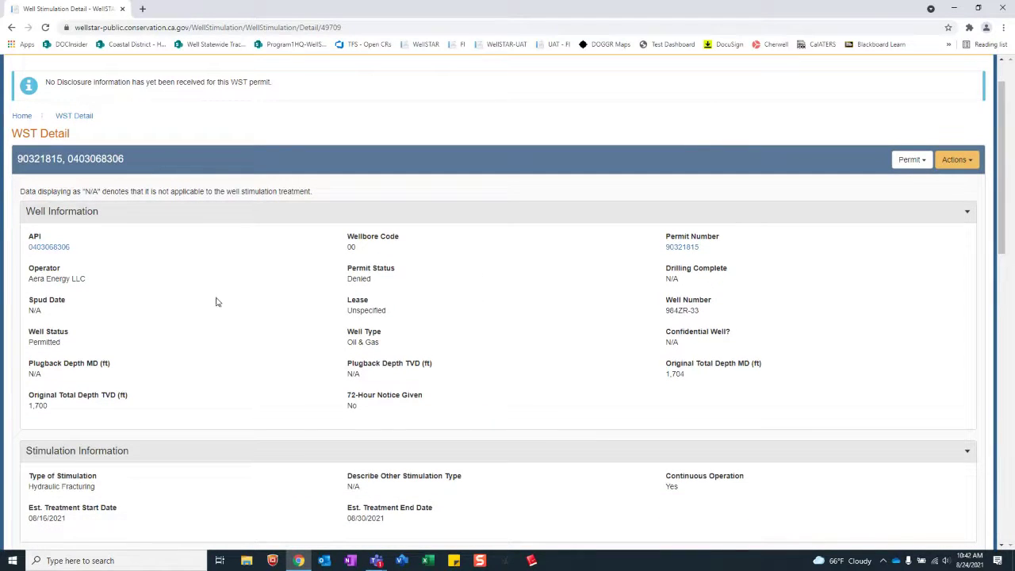
{"action": "left_click", "coordinate": [61, 252]}
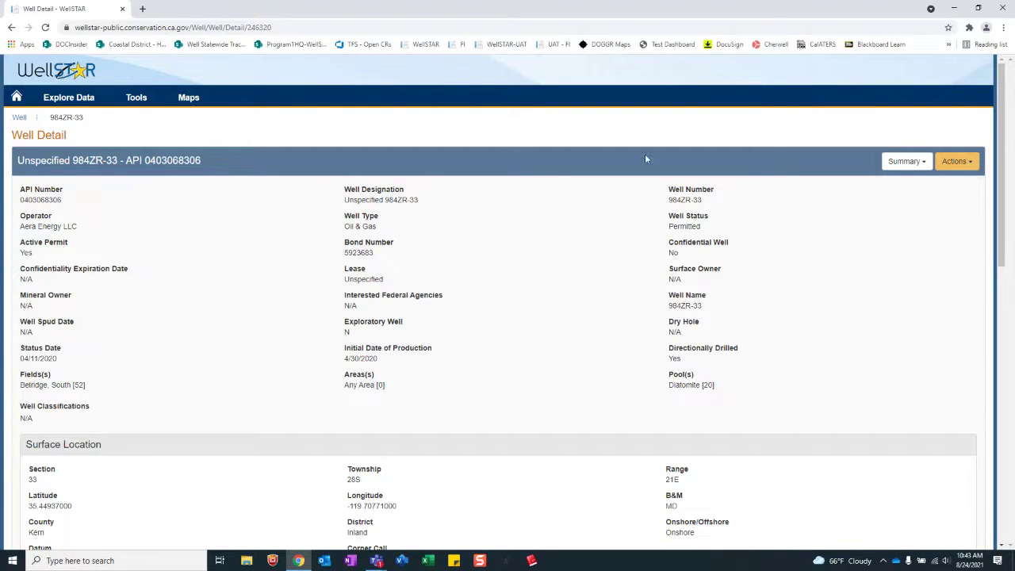
Check the data views available for the well and examine its summary, including the surface and bottom hole locations
{"action": "left_click", "coordinate": [901, 164]}
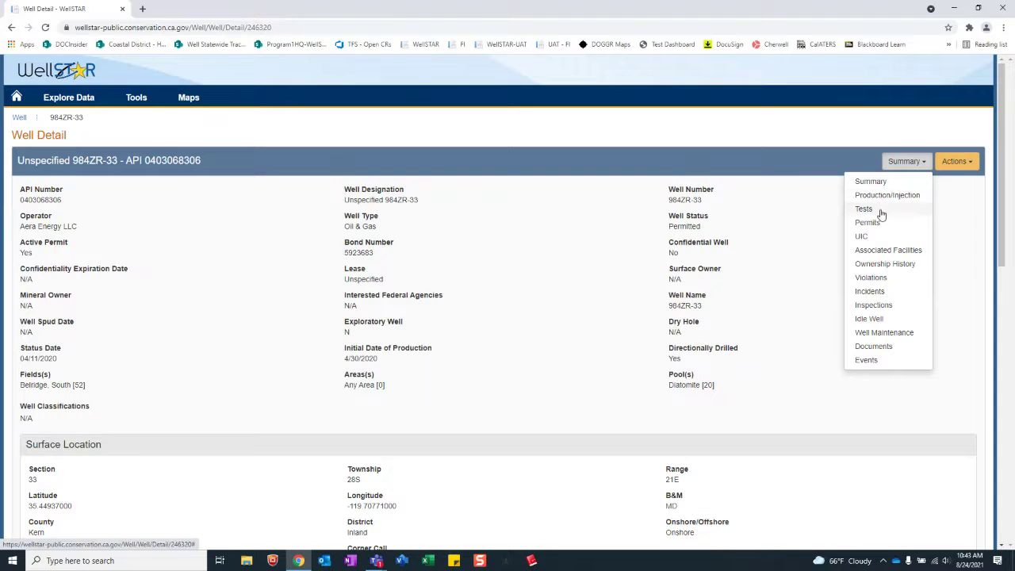
{"action": "left_click", "coordinate": [794, 219]}
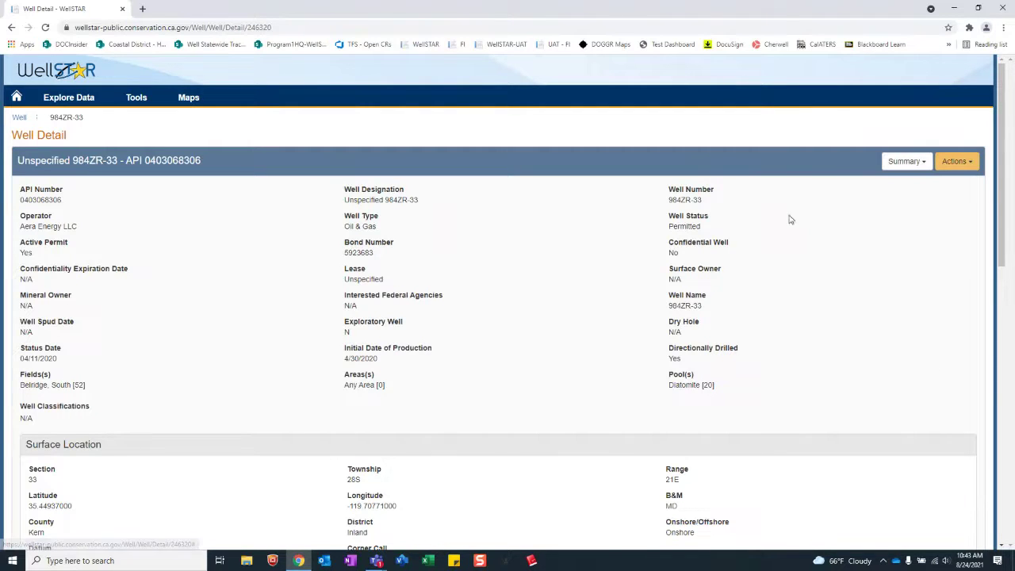
{"action": "scroll", "coordinate": [426, 288], "scroll_direction": "down", "scroll_amount": 2}
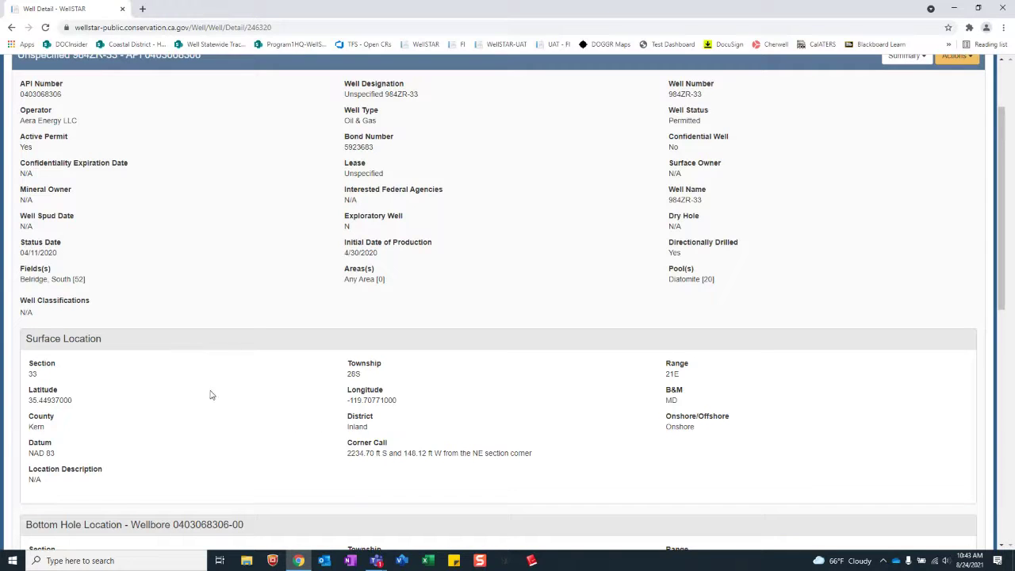
{"action": "scroll", "coordinate": [135, 341], "scroll_direction": "down", "scroll_amount": 4}
{"action": "scroll", "coordinate": [265, 347], "scroll_direction": "up", "scroll_amount": 6}
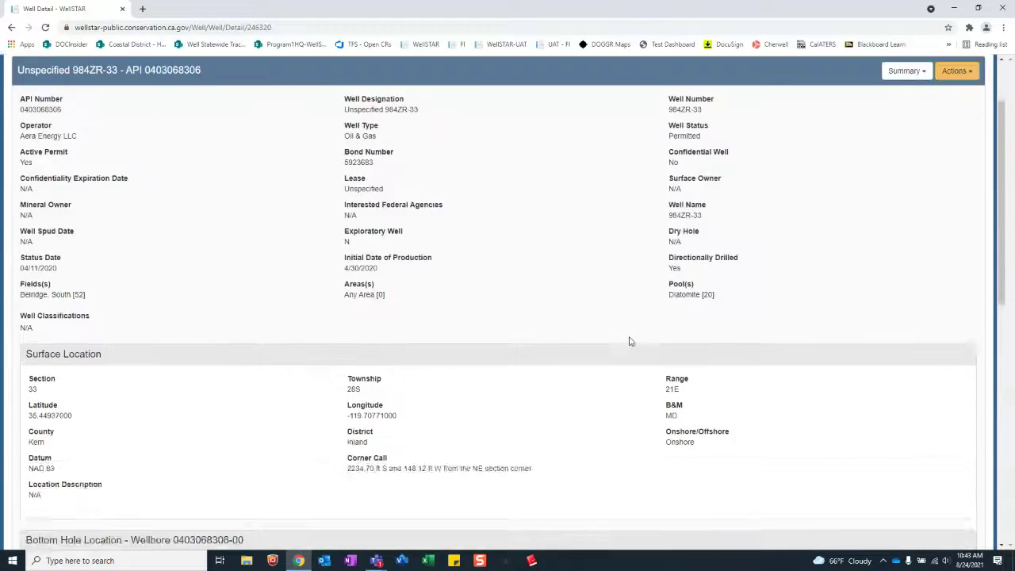
{"action": "left_click", "coordinate": [913, 162]}
{"action": "left_click", "coordinate": [864, 165]}
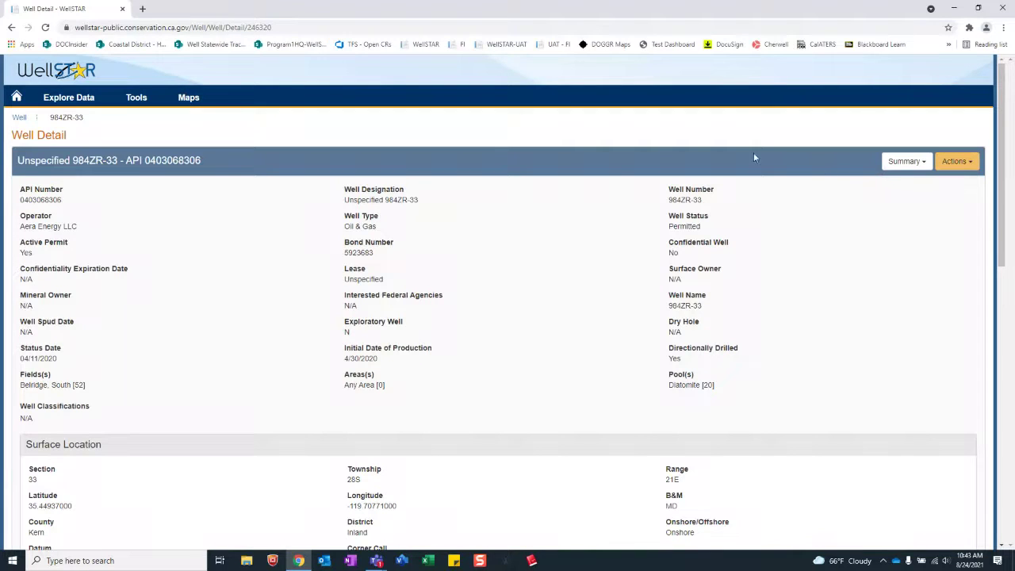
Check the actions available for the well, including map viewing and PDF export
{"action": "left_click", "coordinate": [963, 165]}
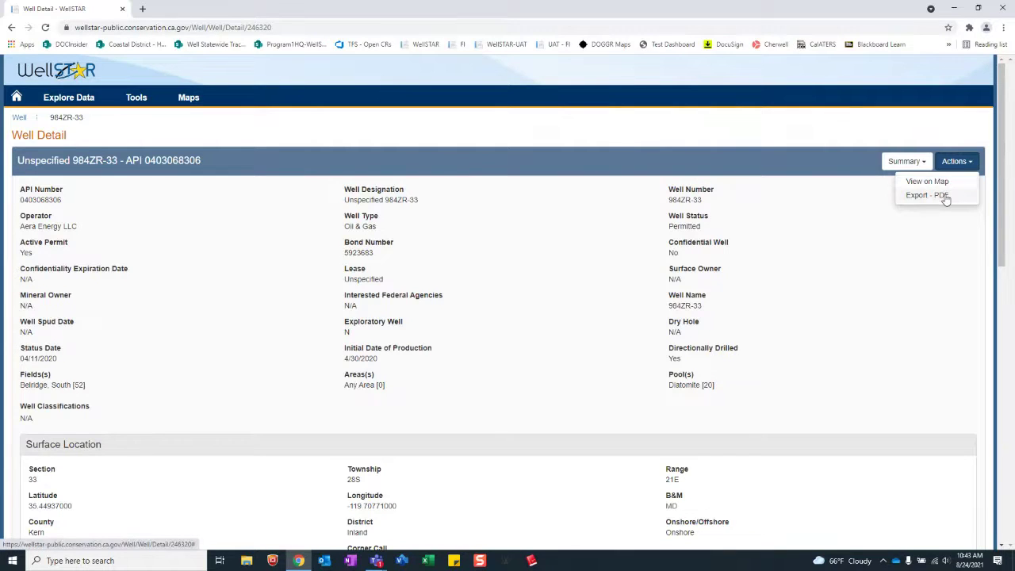
{"action": "left_click", "coordinate": [954, 234]}
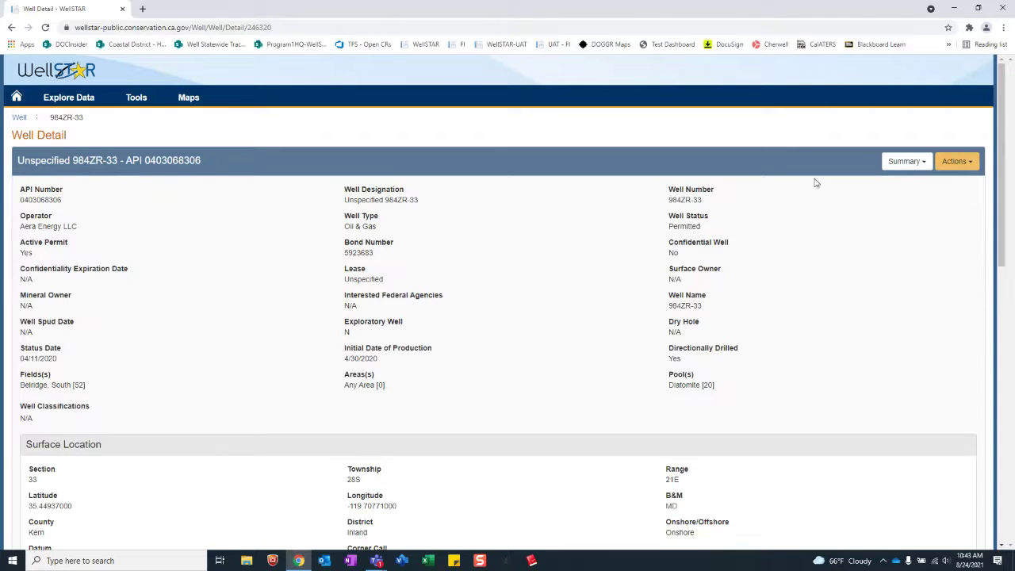
{"action": "left_click", "coordinate": [964, 172]}
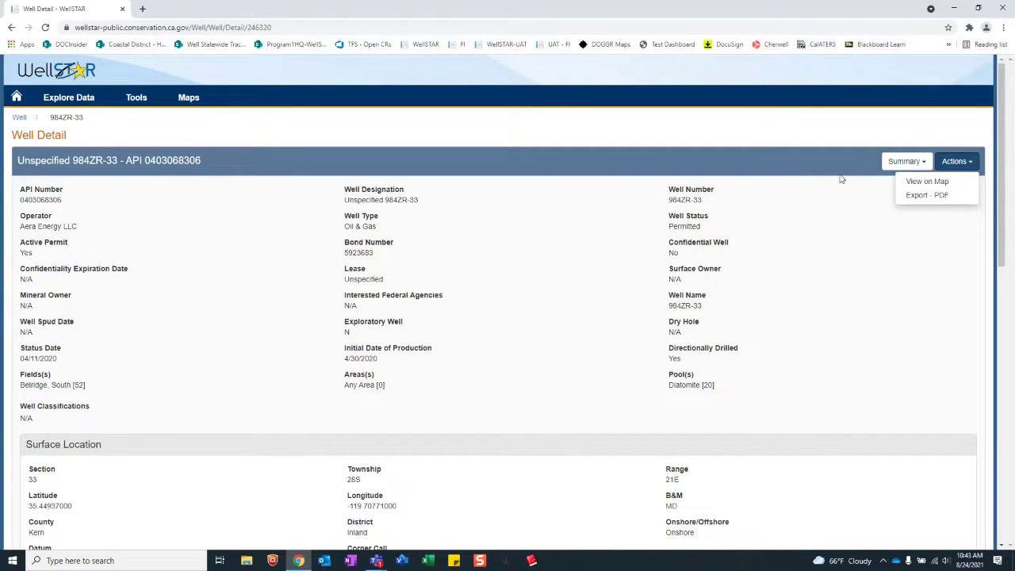
Switch the well's page to its Documents view, check its File Request well records page, and return to the documents
{"action": "left_click", "coordinate": [905, 161]}
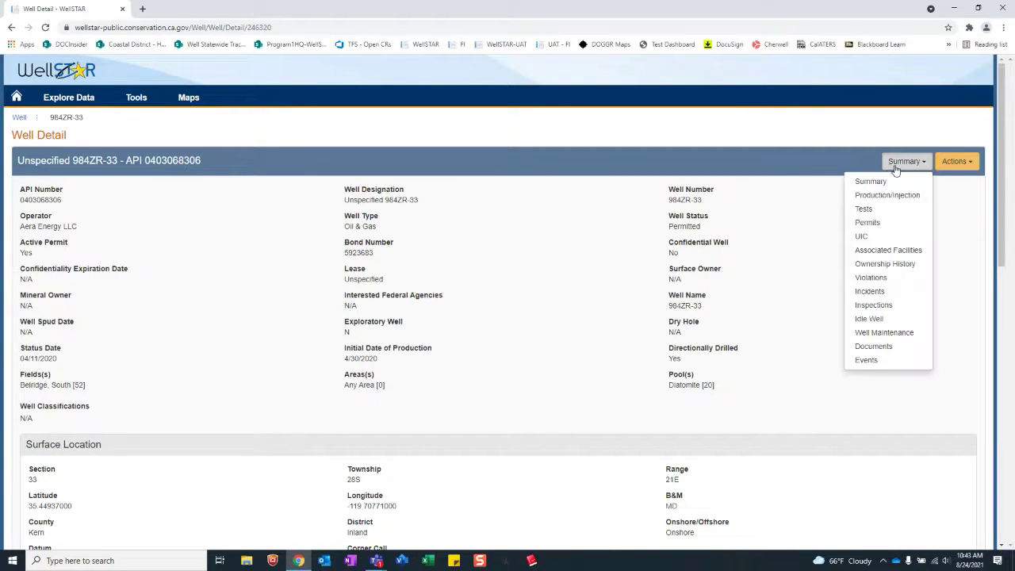
{"action": "left_click", "coordinate": [880, 347]}
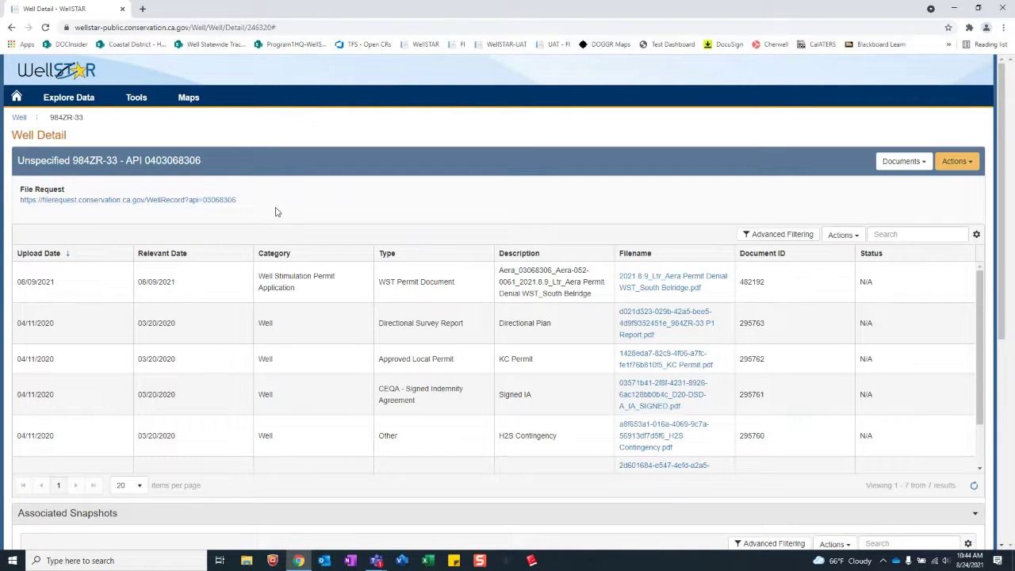
{"action": "left_click", "coordinate": [81, 200]}
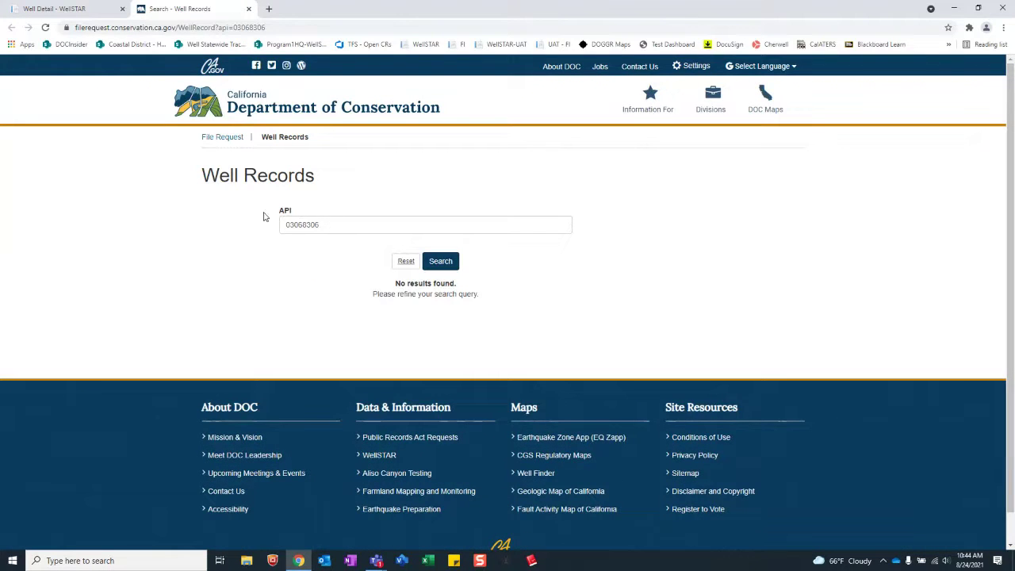
{"action": "left_click", "coordinate": [73, 13]}
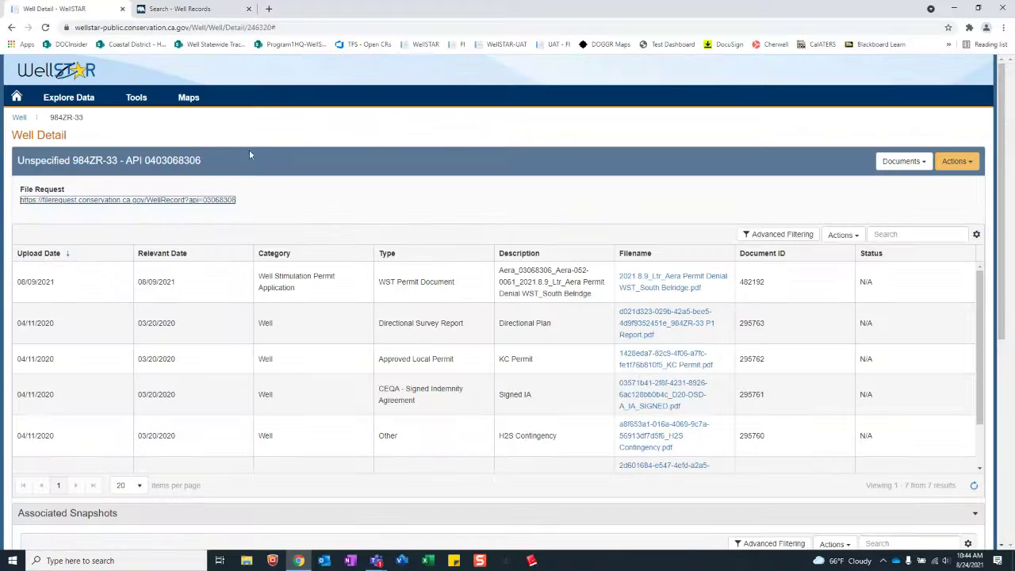
Review the well's available data views once more and return to the WellSTAR home page
{"action": "left_click", "coordinate": [897, 163]}
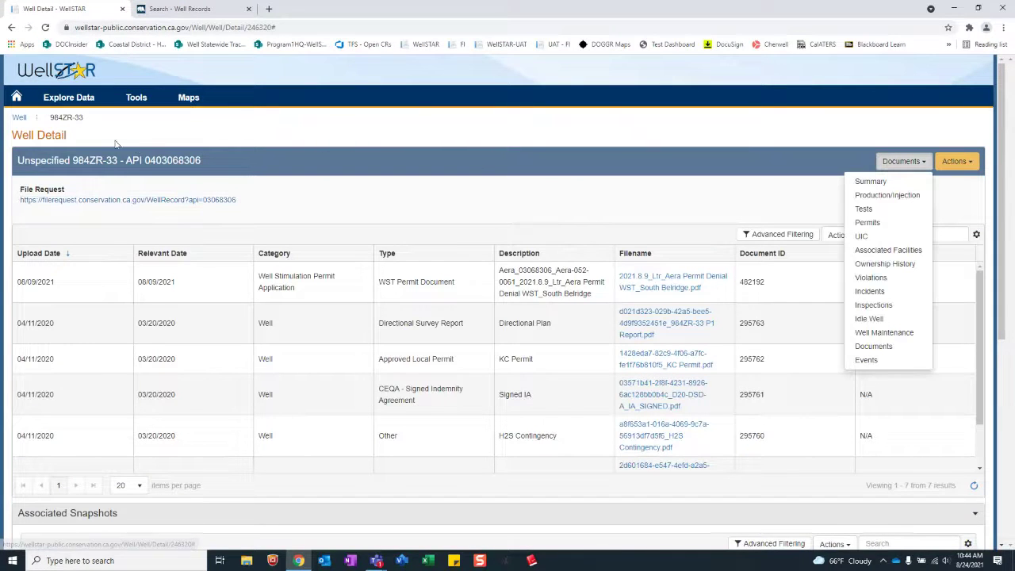
{"action": "left_click", "coordinate": [778, 141]}
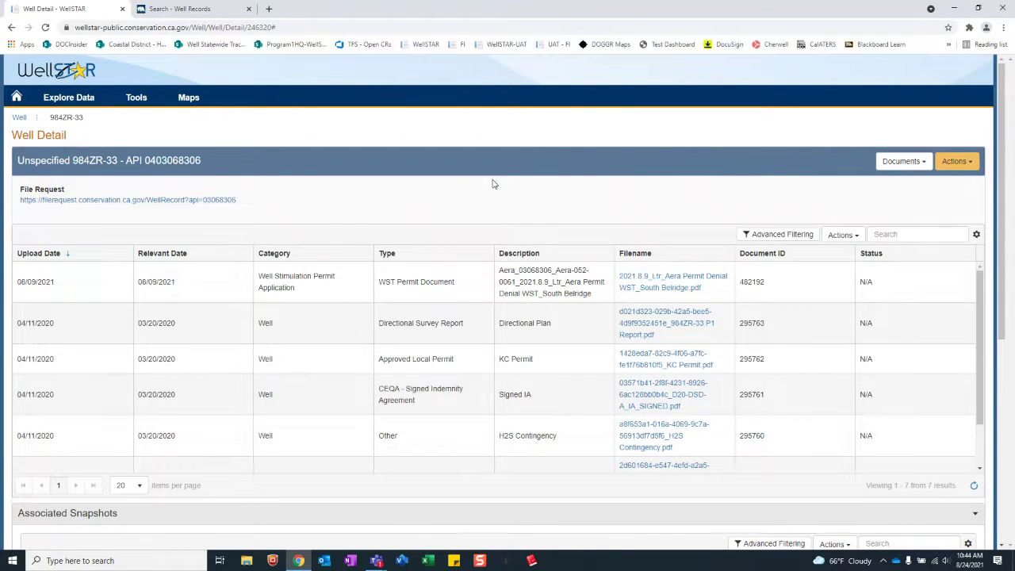
{"action": "left_click", "coordinate": [16, 97]}
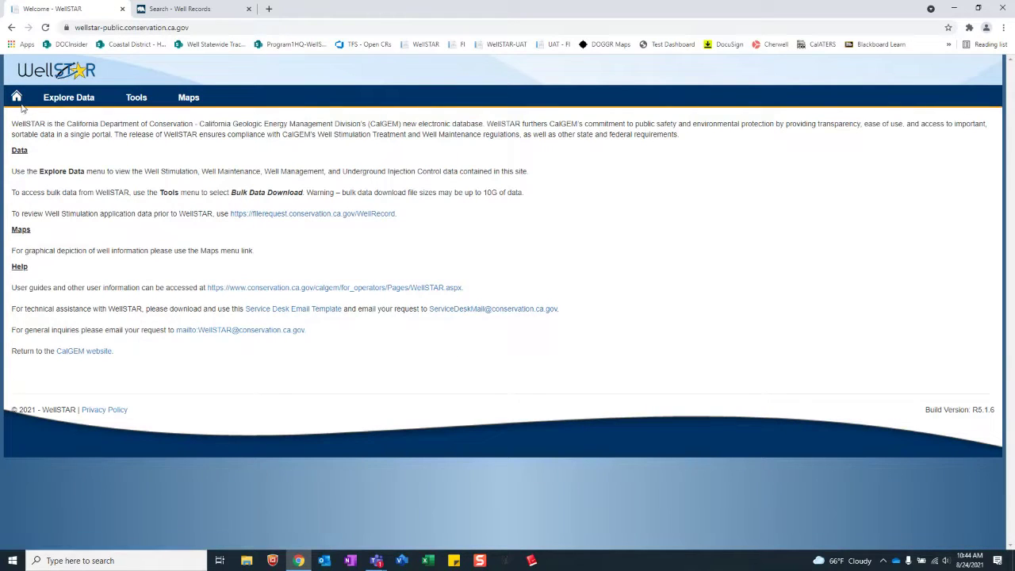